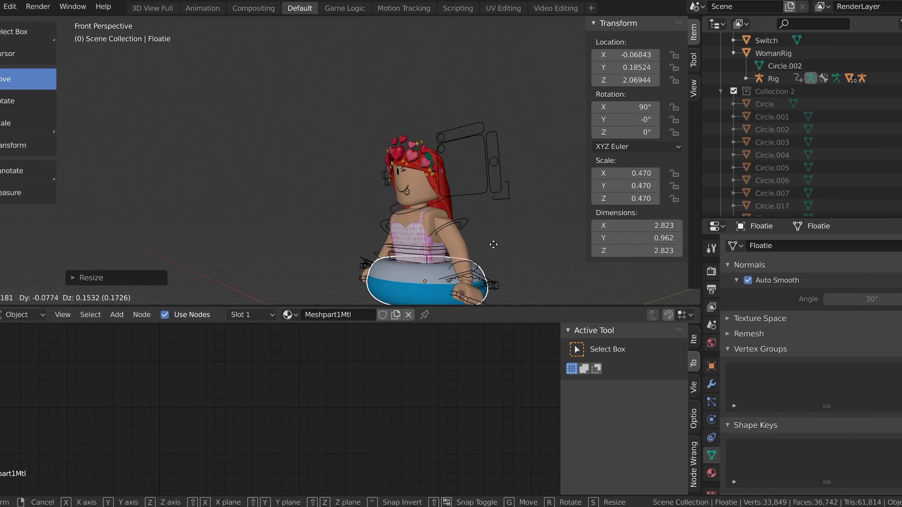
- Move the woman rig, her floatie and her accessories together along the X axis to about -5.1
key("Escape")
left_click_drag(376, 101, 303, 251)
key("g")
key("x")
left_click(193, 178)
left_click(196, 128)
middle_click_drag(178, 405, 240, 333)
key("x")
left_click(711, 473)
- Append all objects from the Woman Rig - Copy.blend file into the scene
left_click(1, 6)
left_click(155, 275)
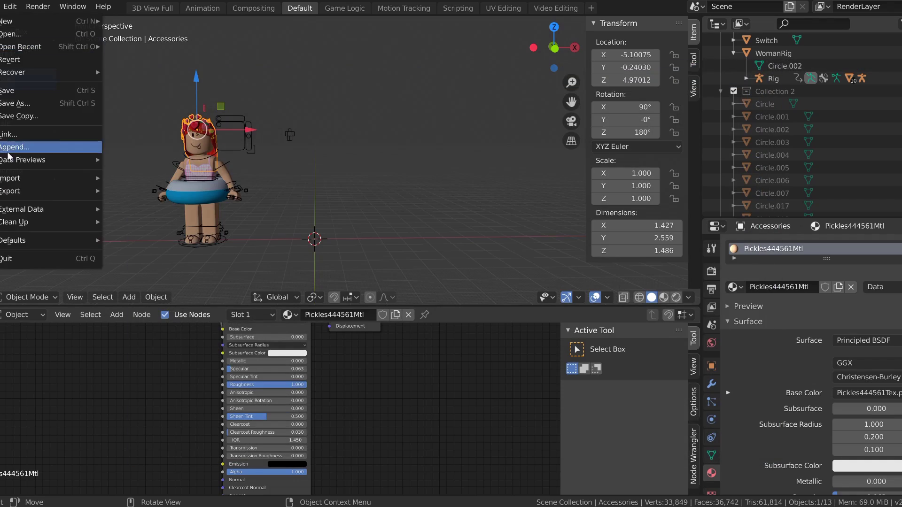
left_click(9, 148)
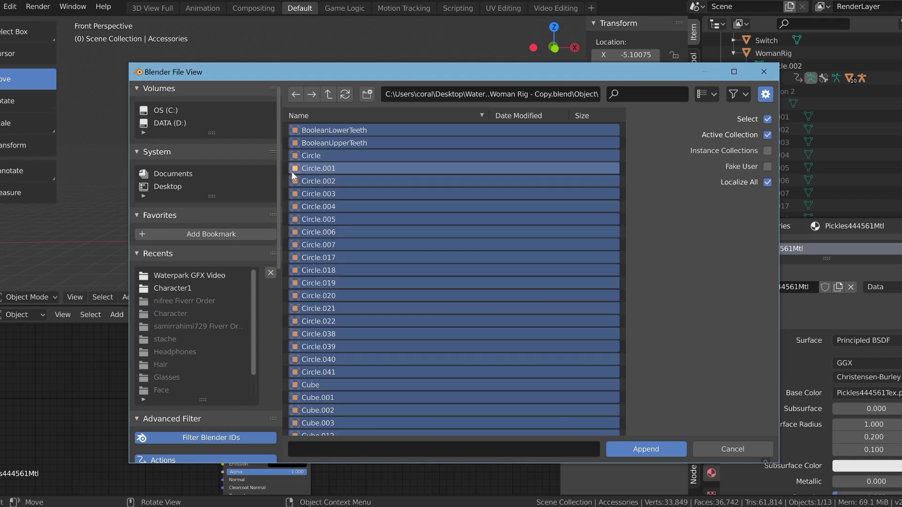
left_click(640, 447)
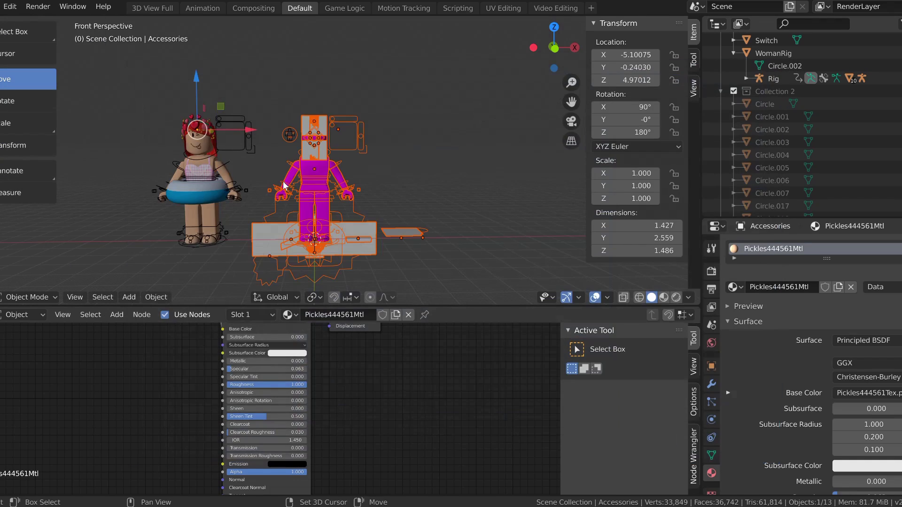
- Move the appended second character rig (WomanRig.001) along the X axis to about -7.8
key("shift+grave")
left_click(300, 155)
left_click(300, 193)
key("g")
key("x")
left_click(178, 175)
- Box-select the leftover appended control shapes and planes around the world origin
left_click(353, 201)
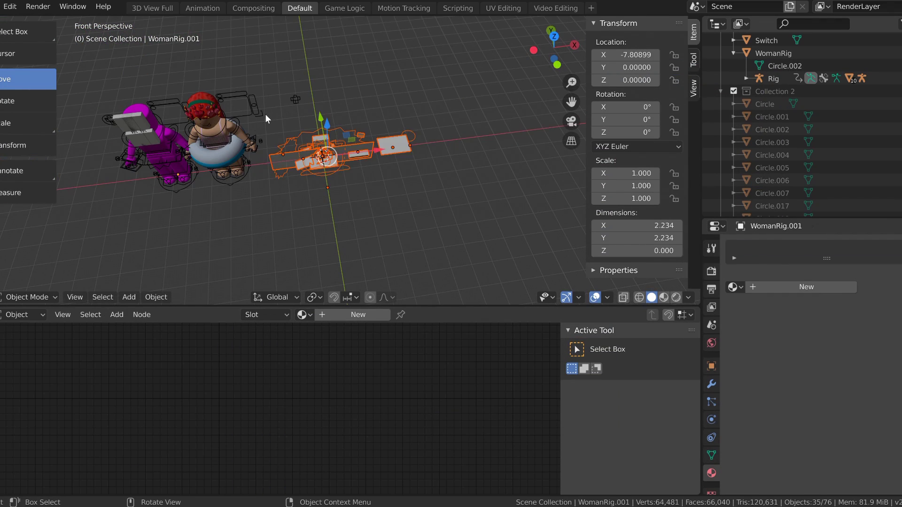
key("shift+grave")
key("w")
left_click(330, 161)
left_click_drag(282, 52, 416, 164)
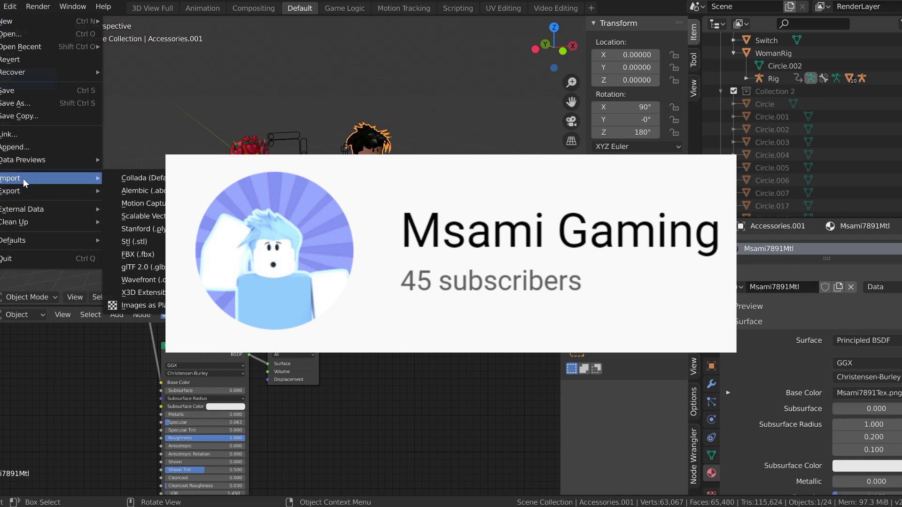
- Import the water slide model as a Wavefront OBJ and reset the origin of the Slide object
left_click(129, 279)
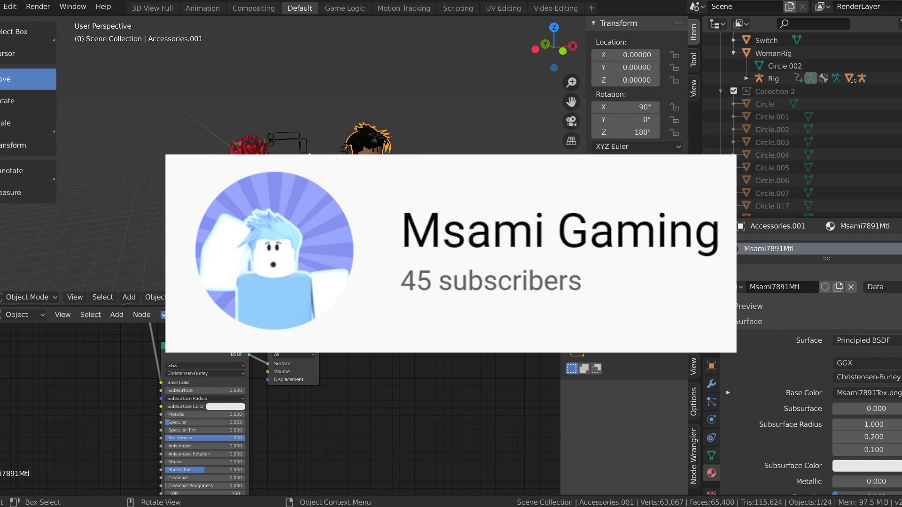
left_click(324, 150)
right_click(325, 150)
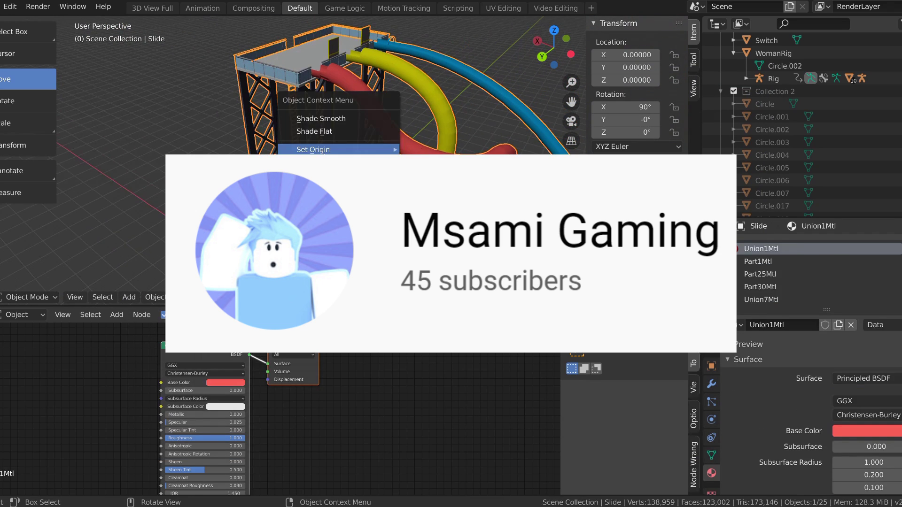
left_click(437, 115)
- Lower the slide, rotate it to -90° around Z in top view and move it to about X -2.38, Y 52.68
left_click_drag(387, 97, 395, 264)
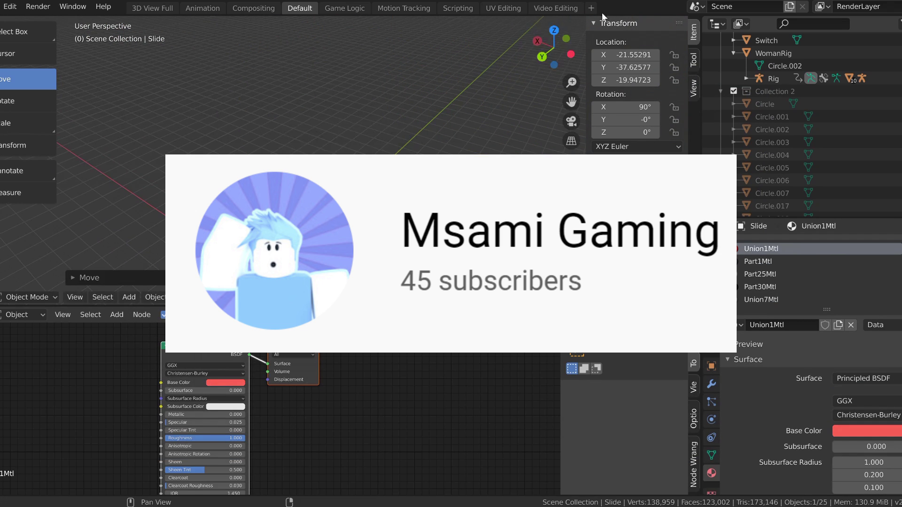
left_click(554, 31)
key("r")
left_click(437, 216, "ctrl")
key("g")
left_click(456, 121)
- Raise the slide along the Z axis to about -12.4 so the platform sits at the characters' level
key("shift+grave")
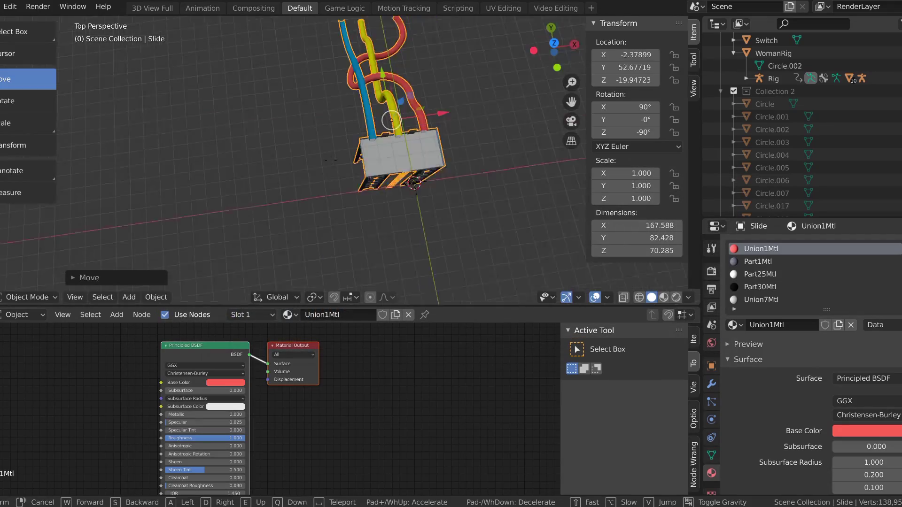
key("w")
key("s")
left_click(331, 160)
key("g")
key("z")
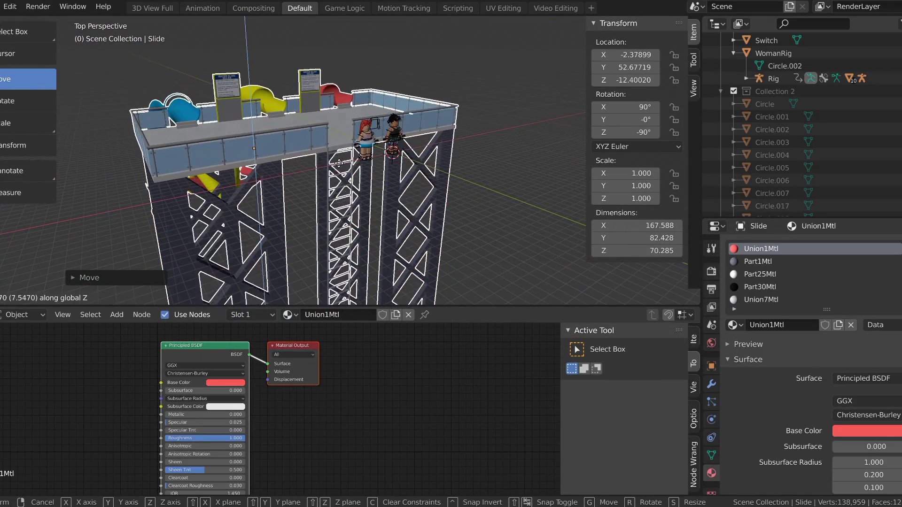
left_click(339, 164)
left_click(433, 47)
- Add a camera to the scene and look through it
key("shift+grave")
left_click(332, 160)
key("shift+a")
left_click(256, 436)
key("KP_0")
- Fly the camera to about X -16.8, Y 20.9, Z 7.2, facing the yellow slide's entrance, and leave the camera view
key("shift+grave")
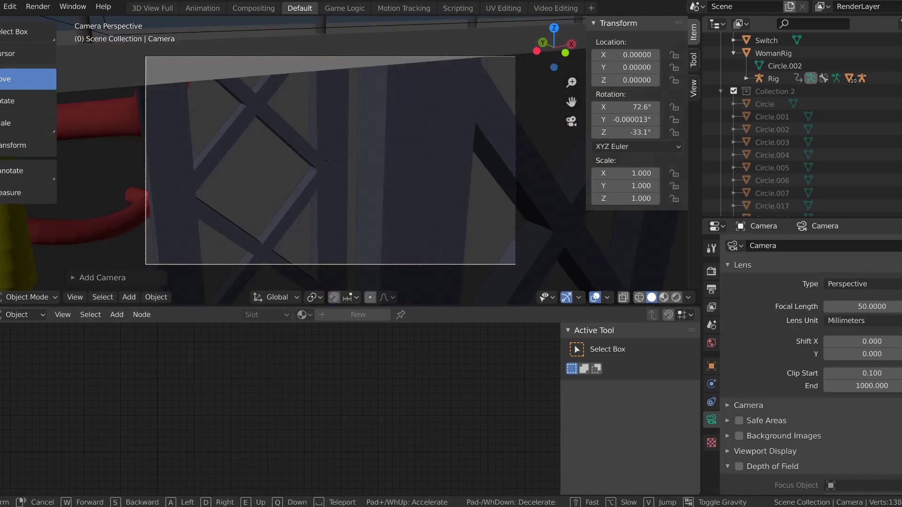
key("w")
key("s")
key("w")
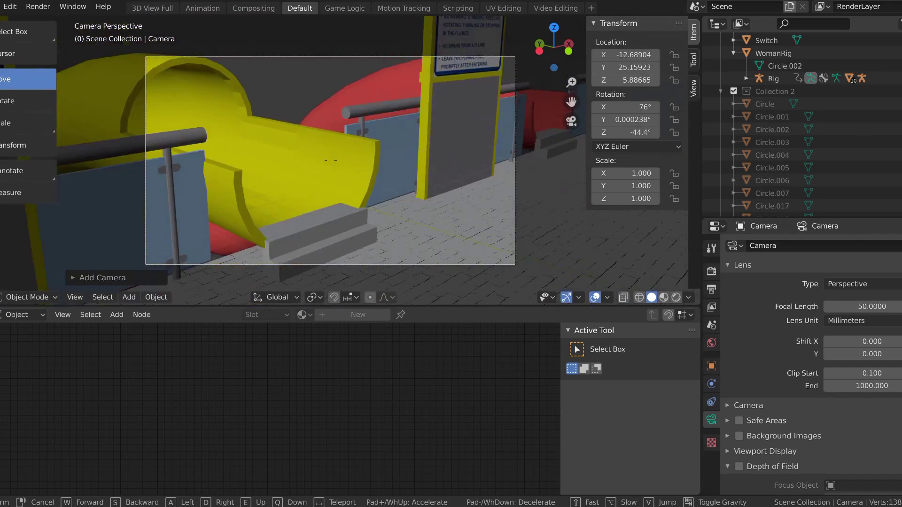
key("s")
key("w")
left_click(331, 160)
key("KP_0")
- Select the red-haired woman's accessories, rig and floatie together beside the slide tower
key("shift+grave")
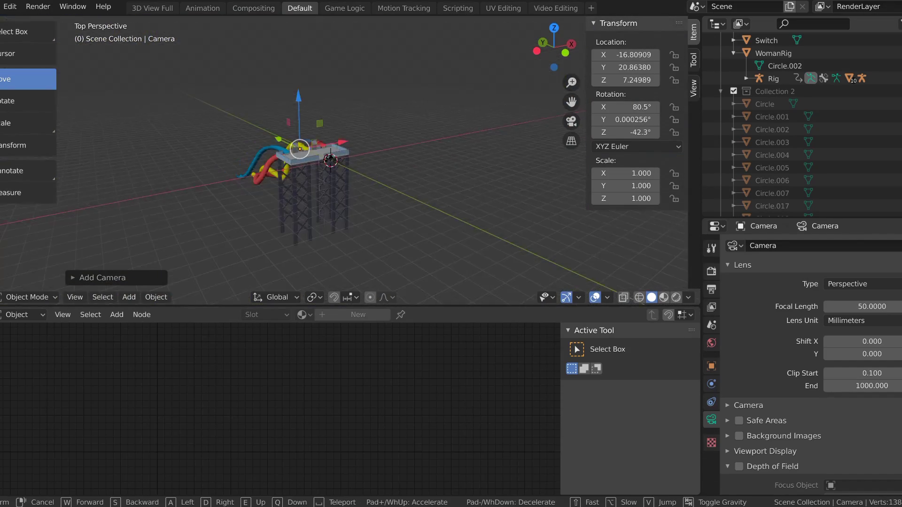
key("w")
key("s")
left_click(331, 160)
left_click(329, 205)
left_click(328, 208)
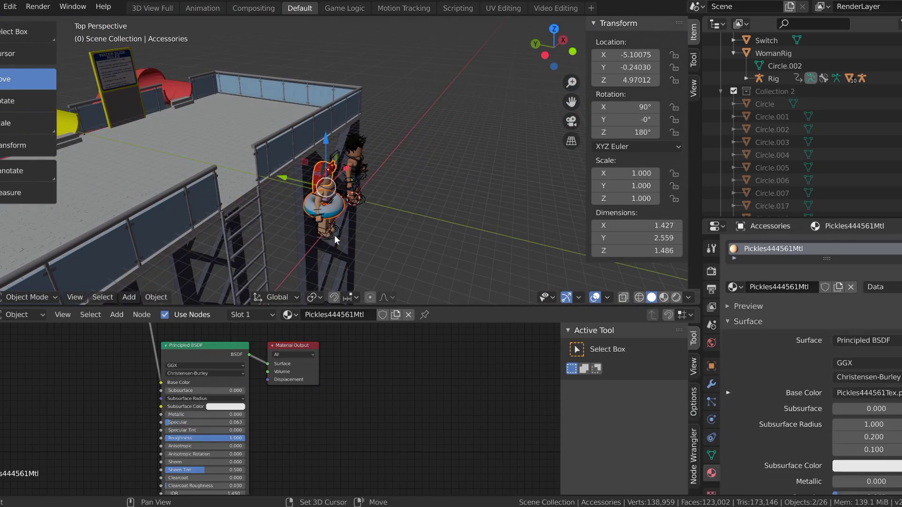
left_click(323, 241, "shift")
key("shift+grave")
key("w")
left_click(330, 160)
left_click(332, 160, "shift")
left_click(354, 164, "shift")
- Move the selected character onto the platform at the yellow slide's entrance and save the file
key("shift+grave")
key("s")
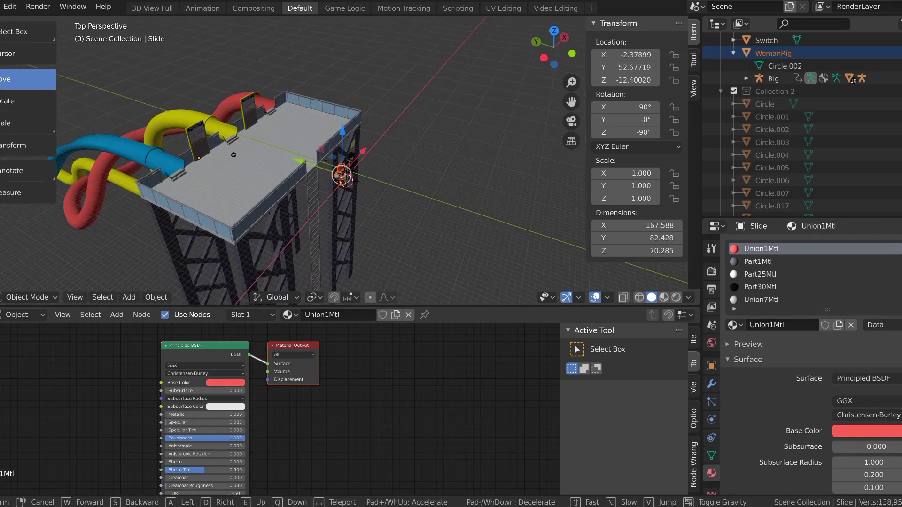
left_click(254, 155)
left_click(192, 129)
key("ctrl+s")
- Rotate the character group in top view and move it to the mouth of the yellow slide
key("shift+grave")
key("w")
left_click(331, 160)
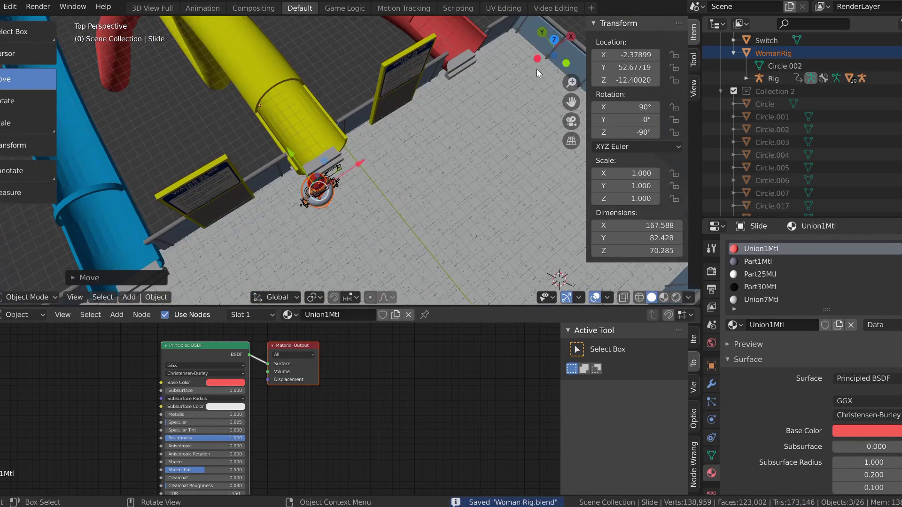
left_click(556, 43)
key("KP_Decimal")
key("r")
left_click(453, 29)
scroll(429, 66, "down", 4)
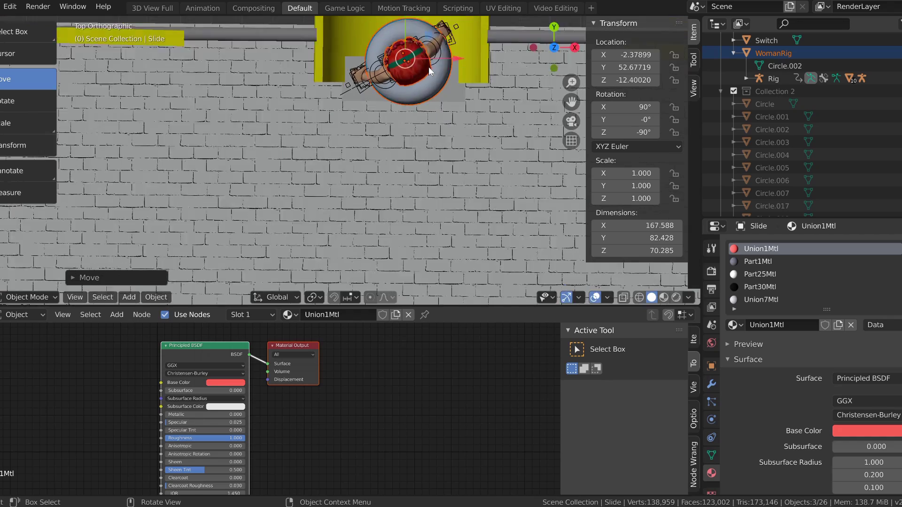
key("g")
left_click(417, 62)
- Scale the character, accessories and floatie up together by about 1.062
key("shift+grave")
key("s")
key("w")
key("Return")
key("s")
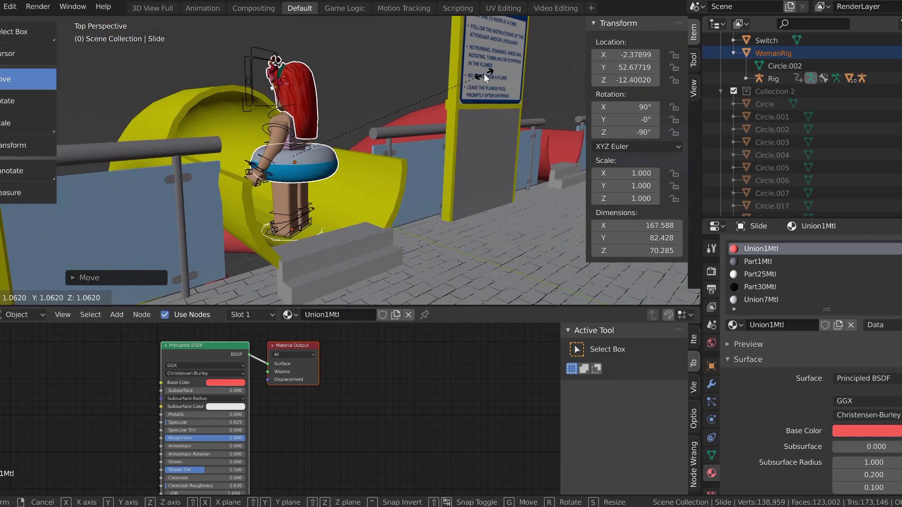
left_click(316, 226)
- Scale the floatie up to about 0.732 and shift it along the Y axis to about 38.99
key("s")
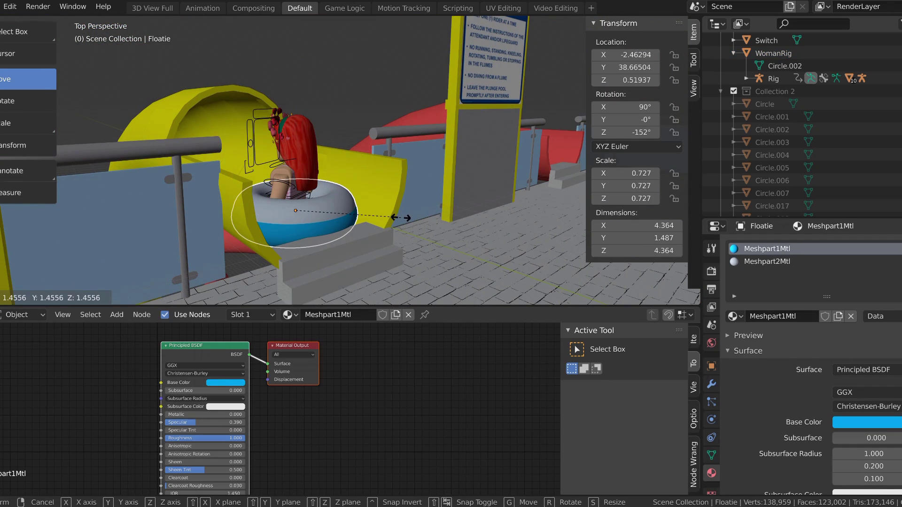
key("shift+grave")
key("w")
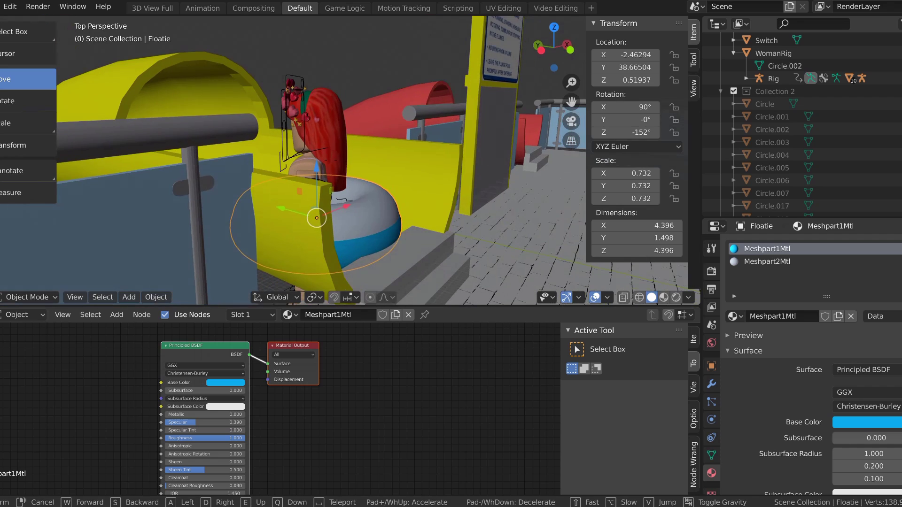
left_click(273, 210)
- Recolour the floatie in material preview, with a hot pink base color for Meshpart1Mtl and off-white for Meshpart2Mtl
left_click(767, 261)
scroll(788, 399, "down", 10)
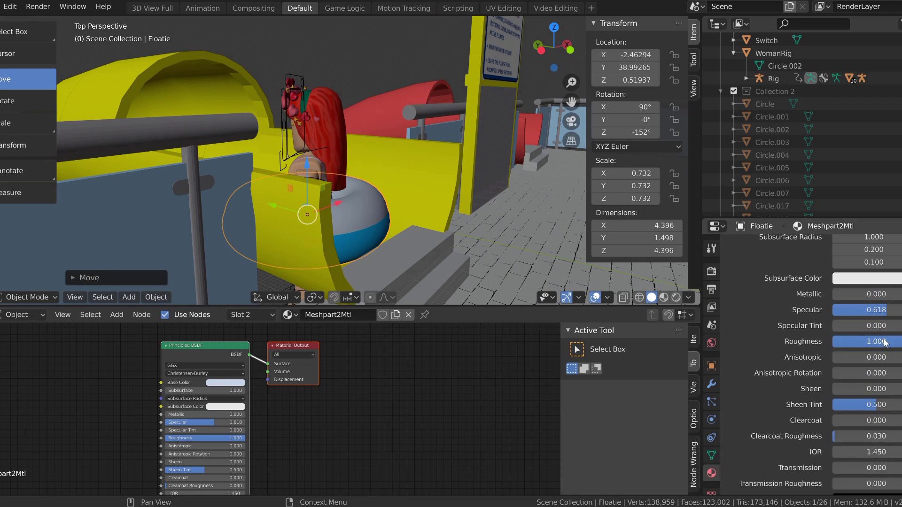
scroll(826, 286, "up", 8)
scroll(824, 283, "up", 3)
left_click(812, 249)
left_click(847, 423)
left_click(877, 328)
left_click(664, 298)
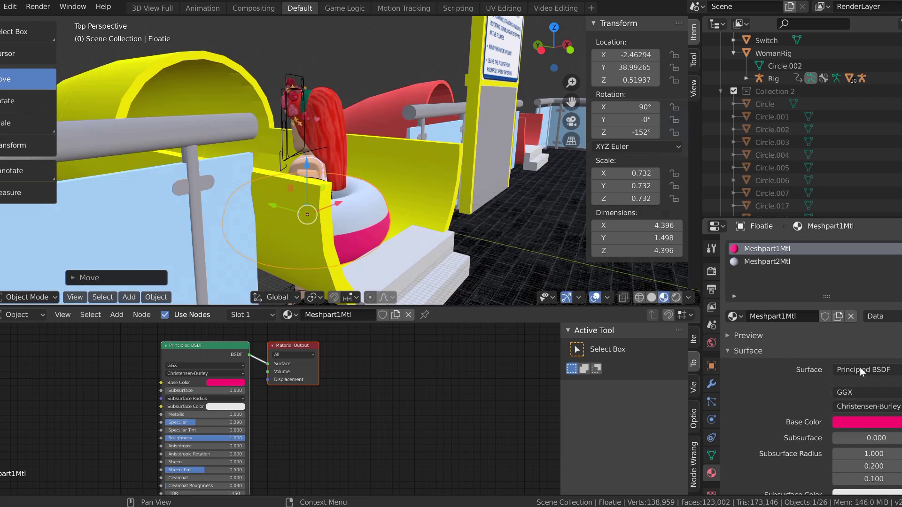
left_click(856, 425)
left_click(860, 293)
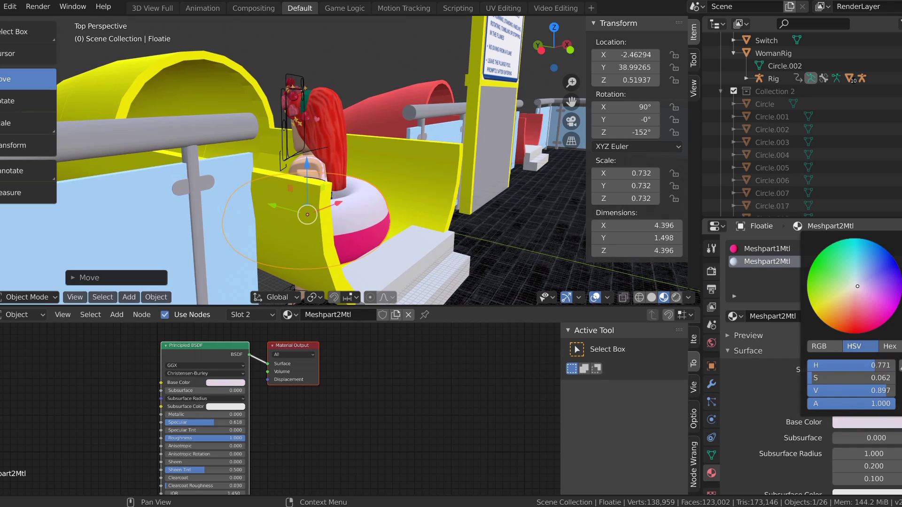
- Pose the woman's arm bone (Bone.010) by rotating it so the arm reaches out over the floatie
key("shift+grave")
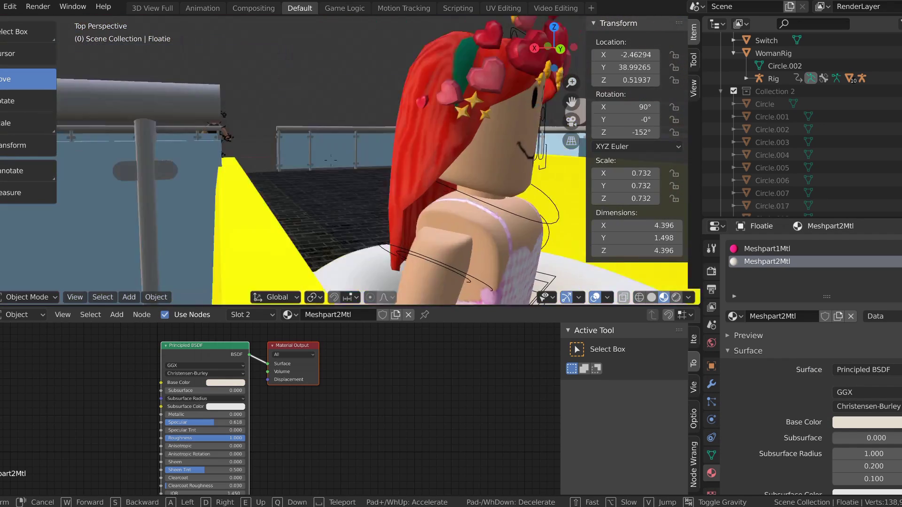
key("a")
left_click(331, 160)
left_click(419, 281)
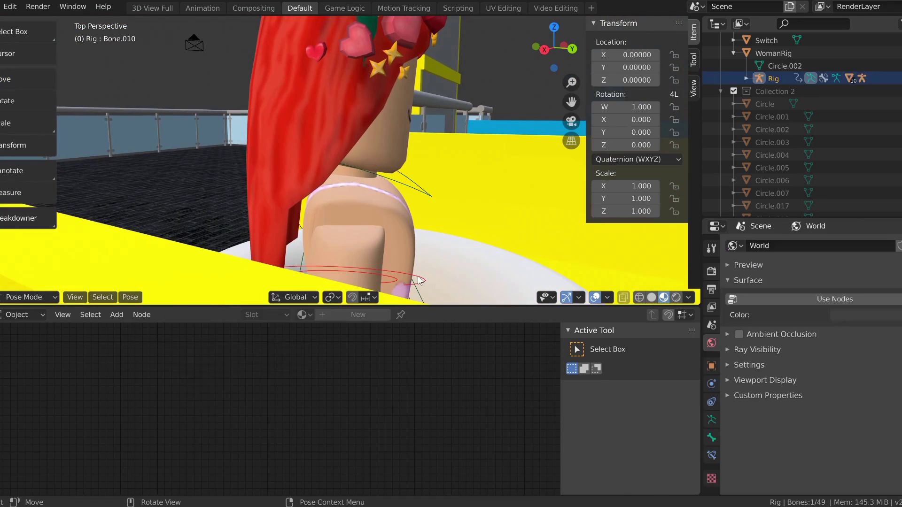
key("shift+grave")
key("s")
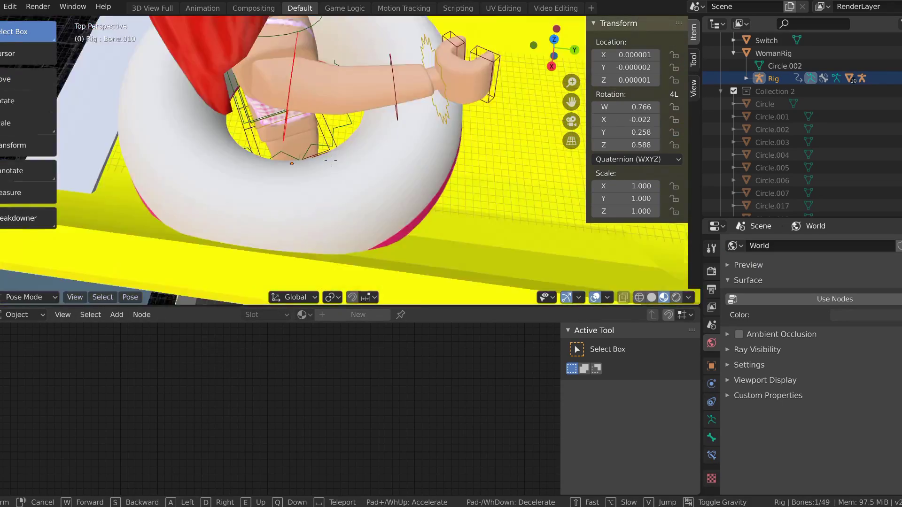
left_click(331, 161)
key("KP_7")
scroll(419, 132, "down", 8)
key("r")
left_click(485, 216)
- Fly the camera closer and lower to frame the character in her floatie at the slide entrance
key("KP_0")
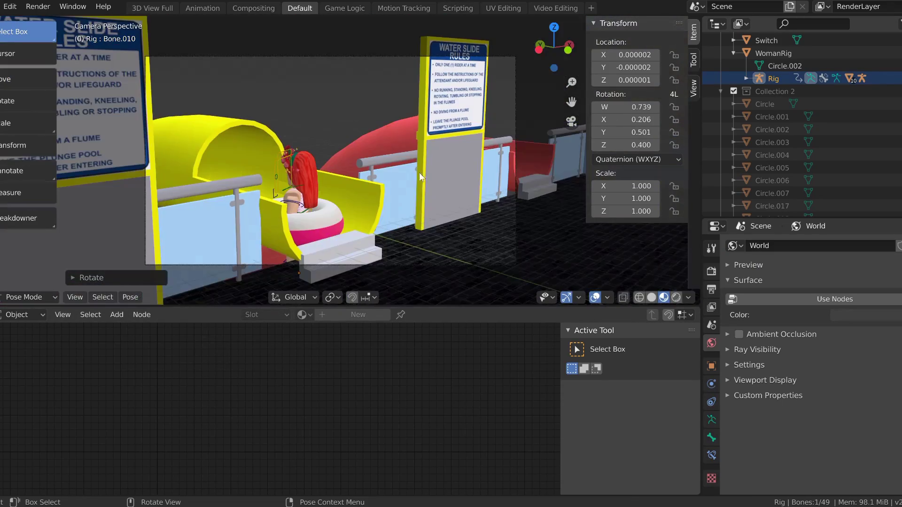
key("shift+grave")
key("w")
key("d")
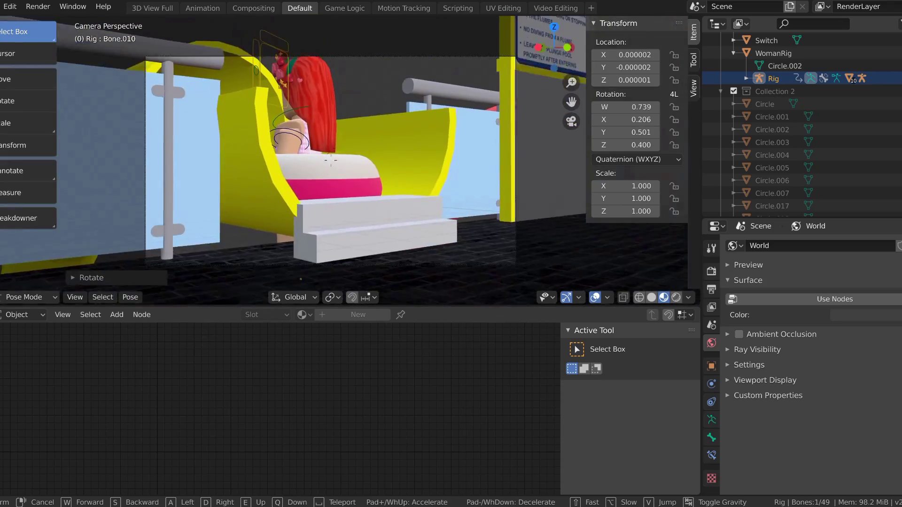
key("a")
key("d")
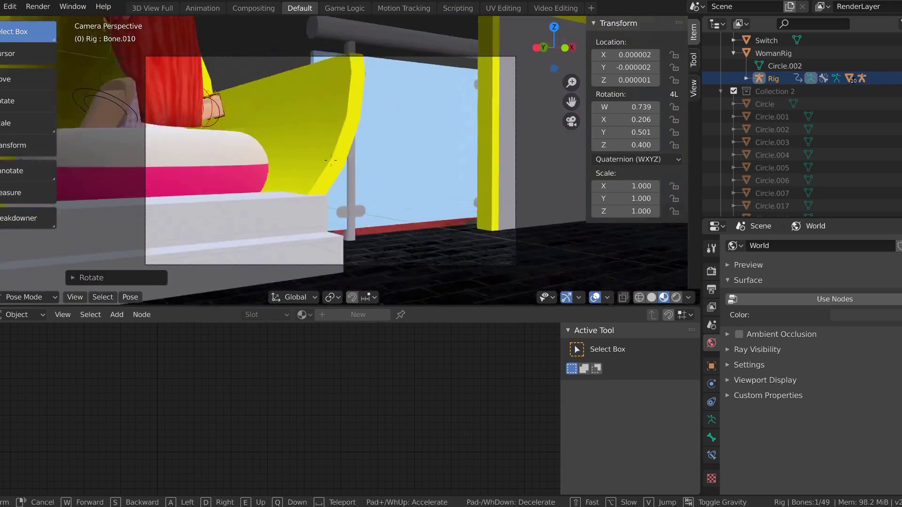
key("s")
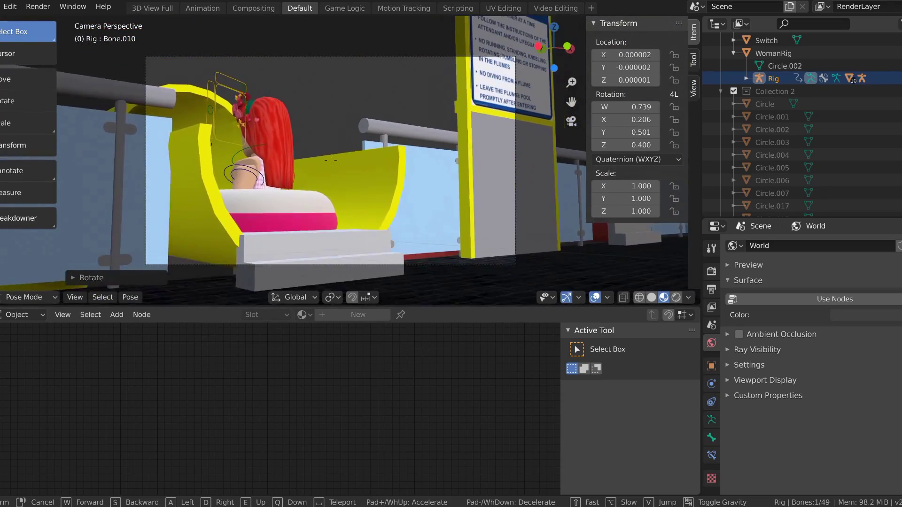
left_click(331, 160)
key("KP_0")
- Rotate the hair and heart crown accessories around Z to about 89.7° in top view
key("shift+grave")
key("s")
key("w")
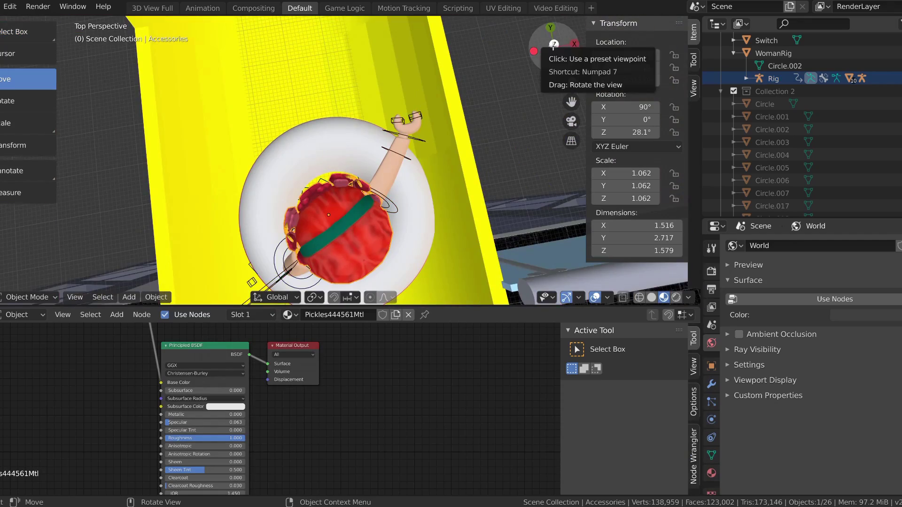
key("r")
left_click(361, 95)
key("KP_0")
key("KP_7")
scroll(320, 122, "up", 3)
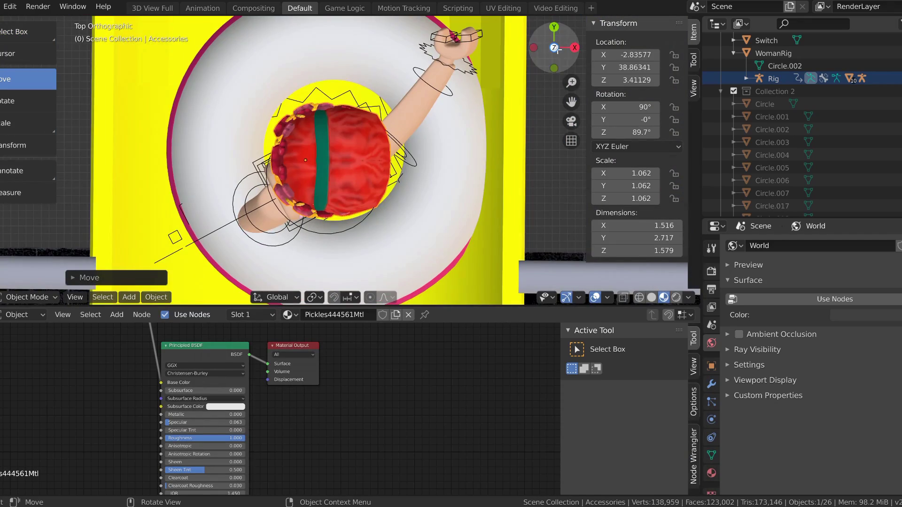
- Turn the hair and heart crown accessories further around Z to line them up with the character's head
key("KP_1")
key("KP_7")
left_click(374, 153)
key("r")
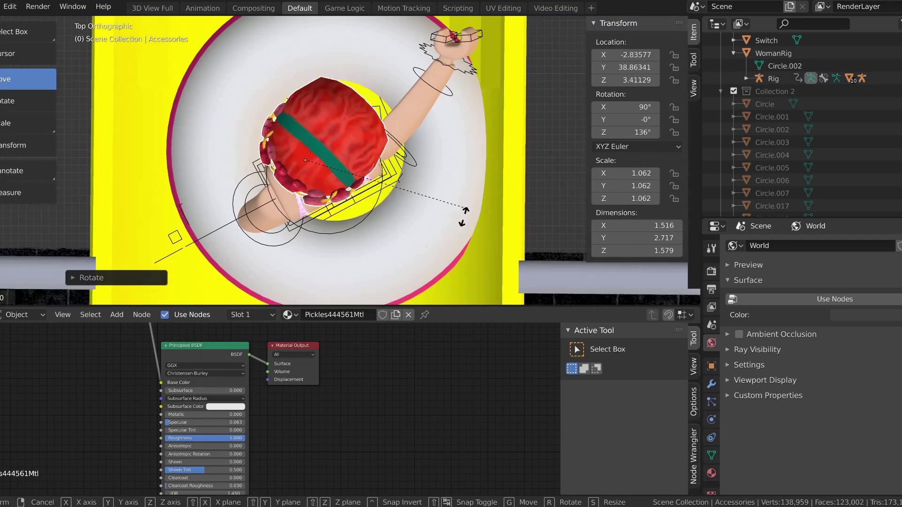
left_click(416, 167)
- Rotate the rig and accessories together around Z, bringing the accessories to about 140°, and check the camera view
left_click(331, 153, "shift")
key("r")
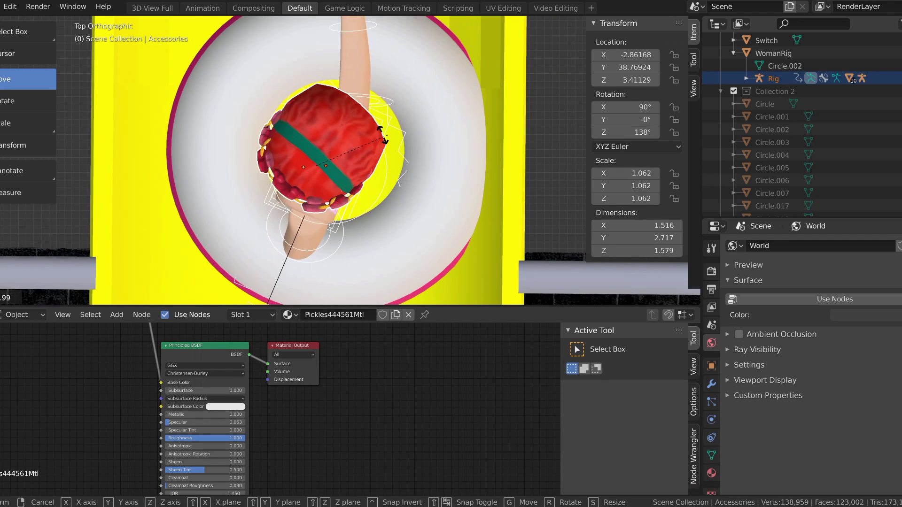
left_click(413, 132)
key("KP_0")
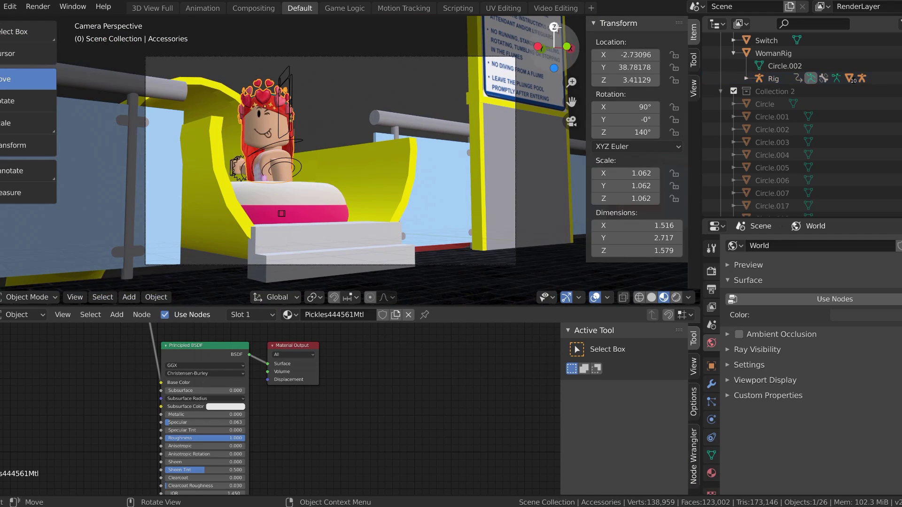
- Rotate the hair and heart crown accessories to about 151° around Z and shift them back onto the woman's head
left_click(557, 28)
key("r")
left_click(457, 207)
key("g")
left_click(465, 217)
key("KP_0")
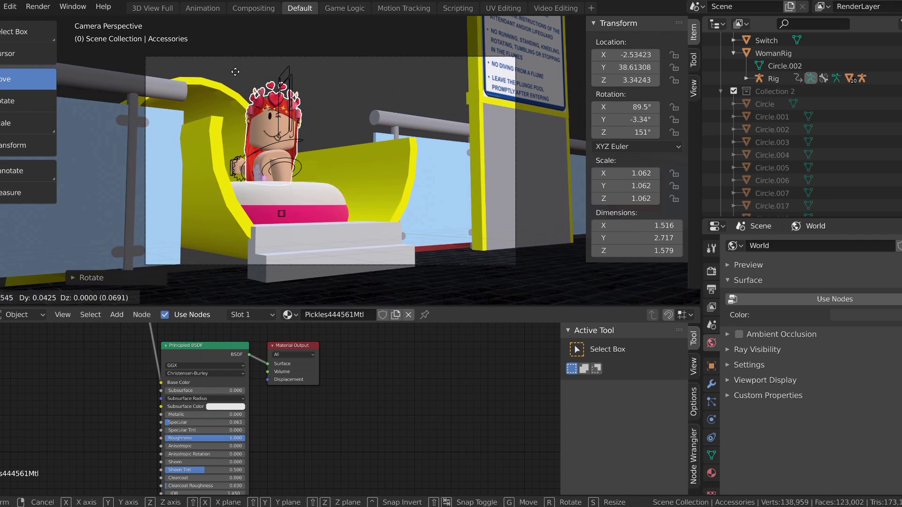
key("KP_0")
- Rotate the control bones of the woman's far arm, including Bone.010, to raise the arm and hand beside her head
key("shift+grave")
left_click(488, 193)
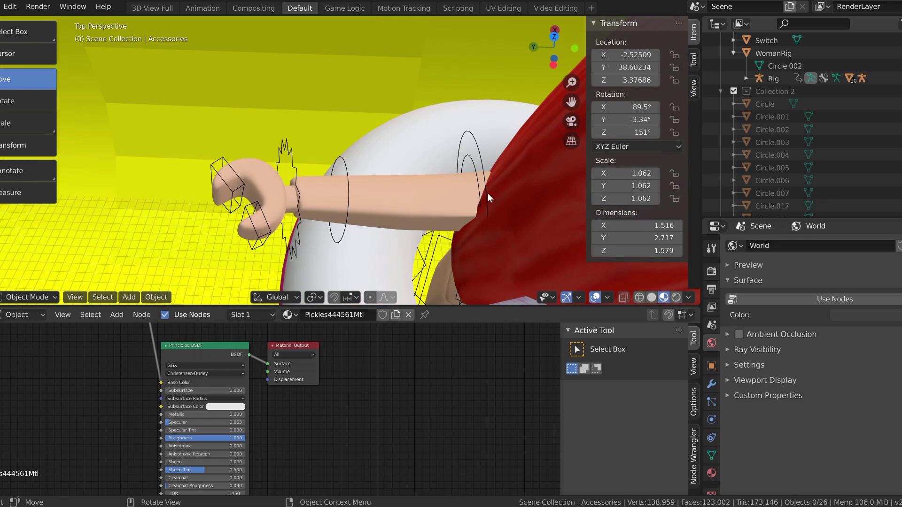
left_click(484, 197)
key("r")
left_click(216, 194)
middle_click_drag(214, 188, 99, 110)
key("KP_0")
key("r")
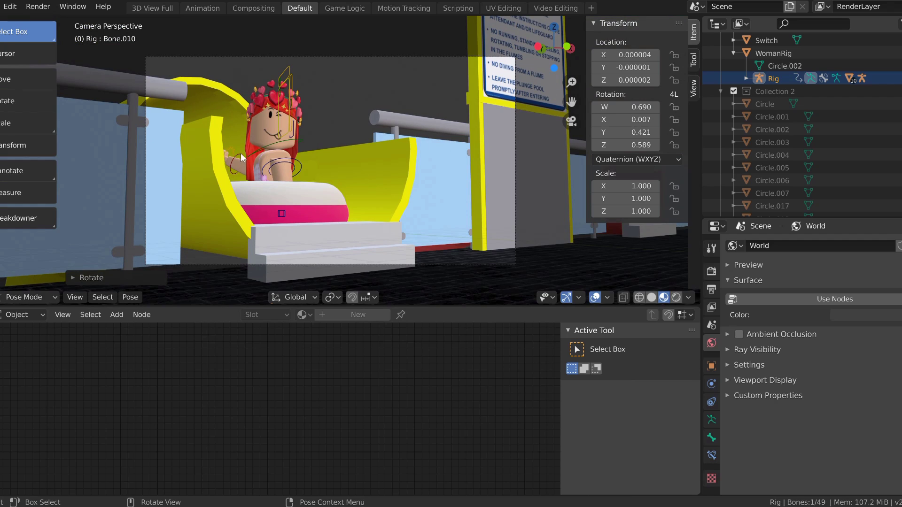
left_click(241, 154)
key("r")
- Rotate the woman's near arm bone, Bone.013, in camera and top view to bring the forearm in front of her torso
left_click(300, 168)
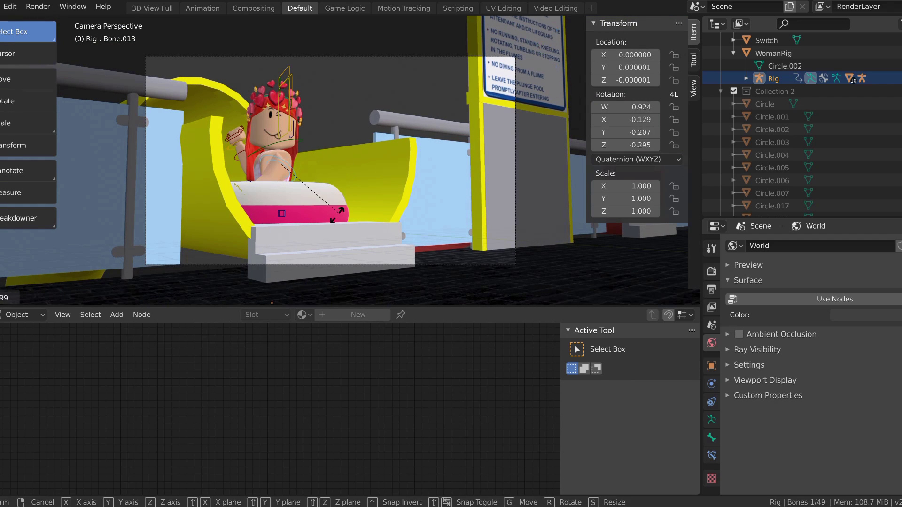
left_click(290, 173)
key("KP_7")
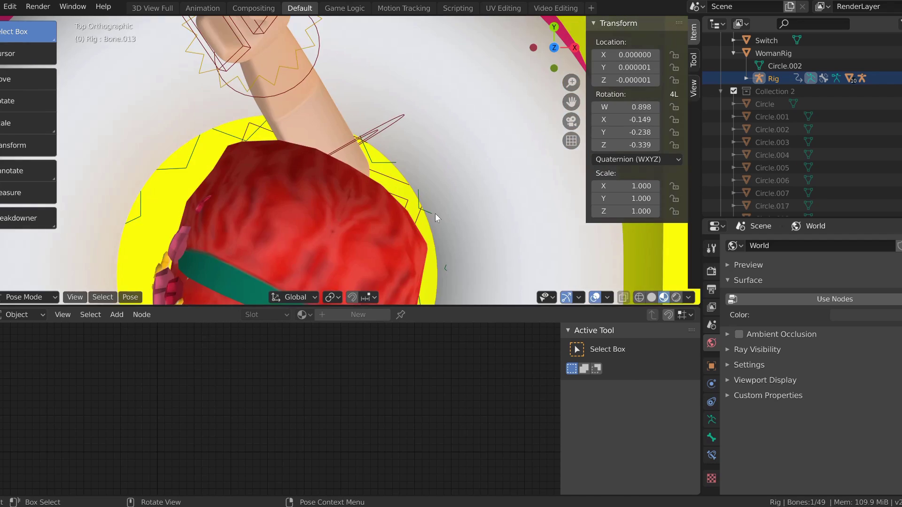
middle_click_drag(436, 213, 526, 98, "shift")
key("r")
left_click(329, 198)
key("KP_0")
- Select the floatie, the woman's rig and her accessories together and shift them within the yellow slide entrance
key("ctrl+Tab")
left_click(287, 206)
left_click(295, 162, "shift")
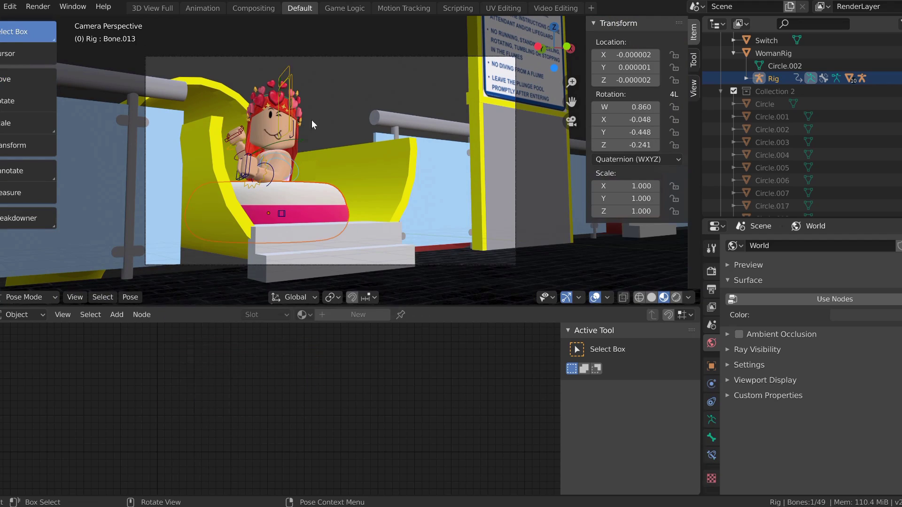
left_click(298, 108, "shift")
key("g")
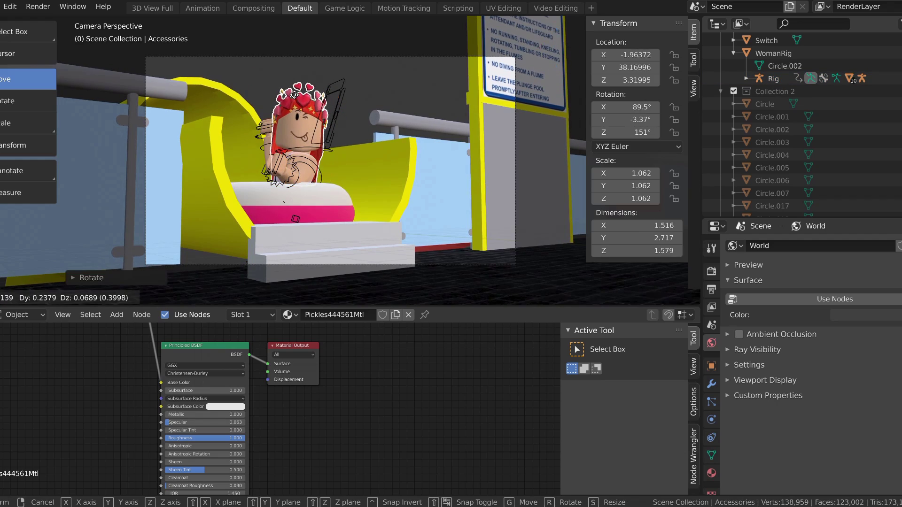
- Rotate the hair and heart crown accessories to about 144° around Z and move them onto the woman's head
left_click(557, 30)
key("r")
left_click(489, 214)
middle_click_drag(489, 214, 451, 157)
key("KP_0")
key("g")
key("KP_0")
- Fly inside the floatie to reach the woman's leg controls and rotate Bone.007 to raise the lower leg
key("shift+grave")
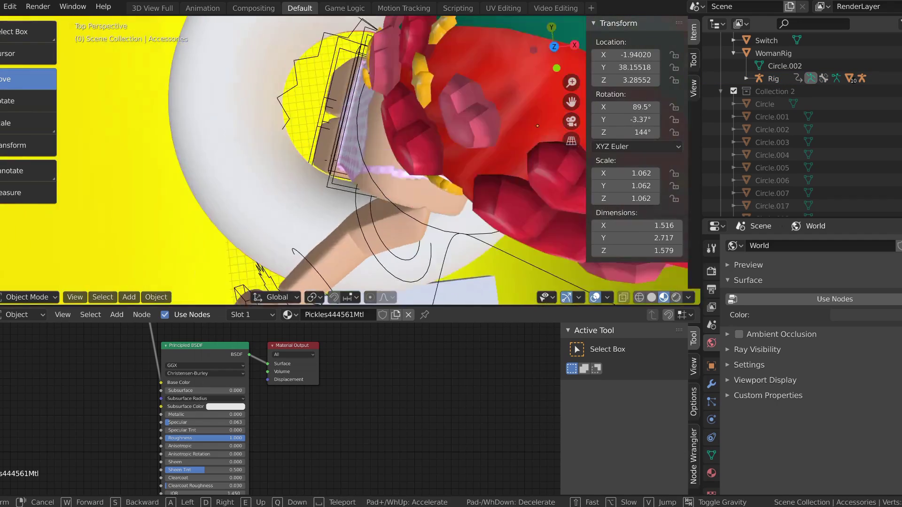
key("w")
left_click(329, 160)
key("shift+grave")
left_click(271, 160)
left_click(270, 162)
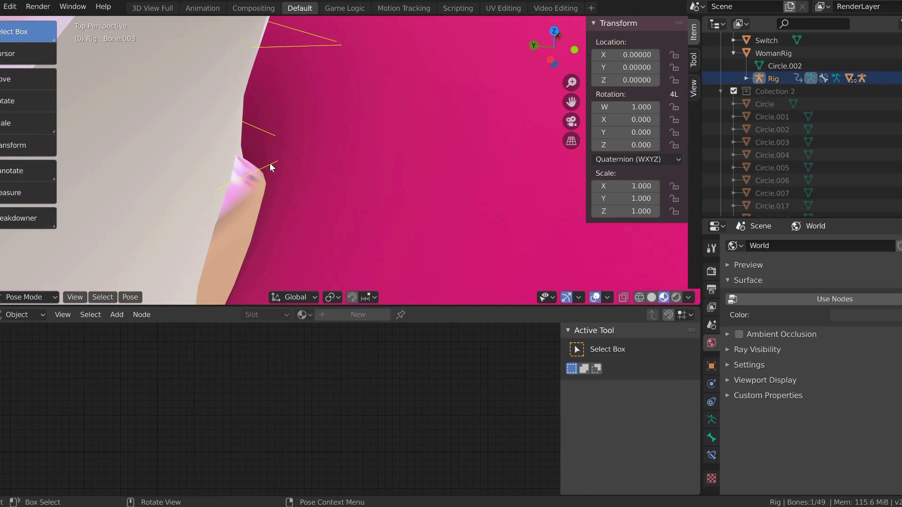
key("shift+grave")
key("s")
key("w")
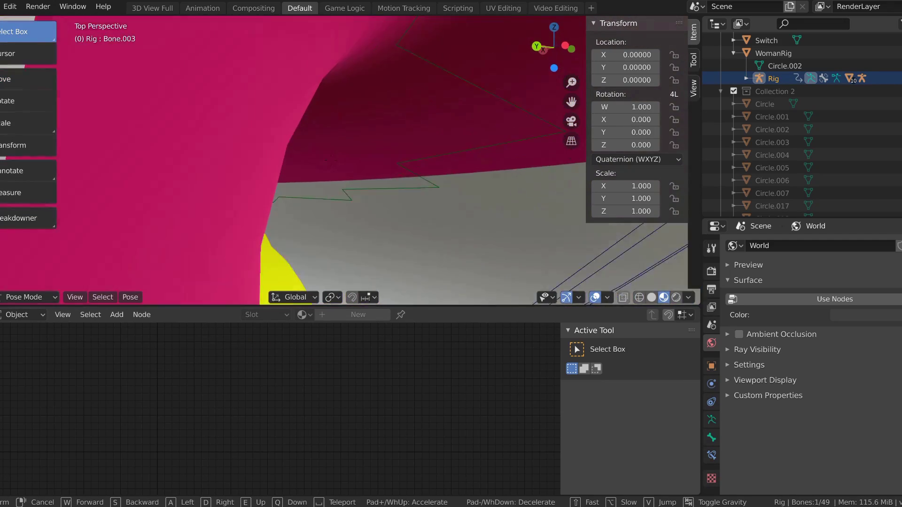
left_click(331, 160)
left_click(324, 207)
key("KP_0")
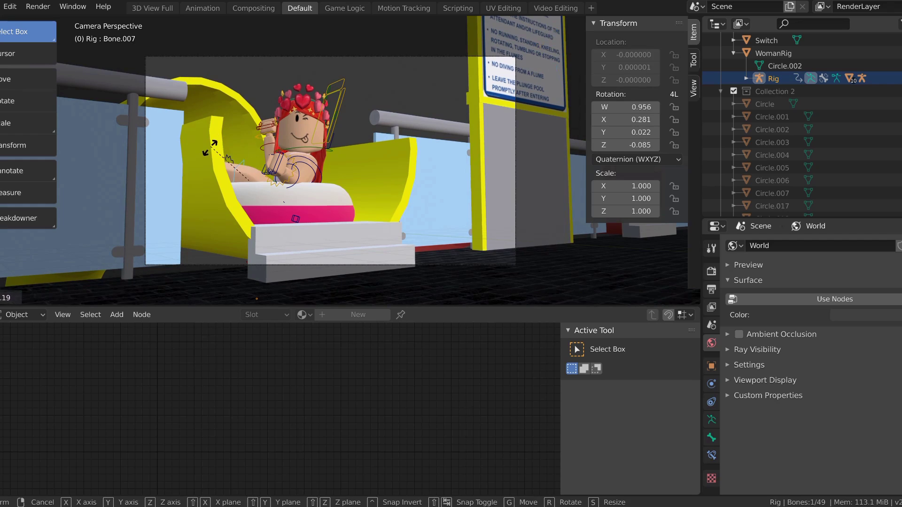
key("KP_0")
- Rotate the woman's leg bone, Bone.006, to lift her leg higher out of the floatie
left_click(237, 162)
key("KP_0")
key("r")
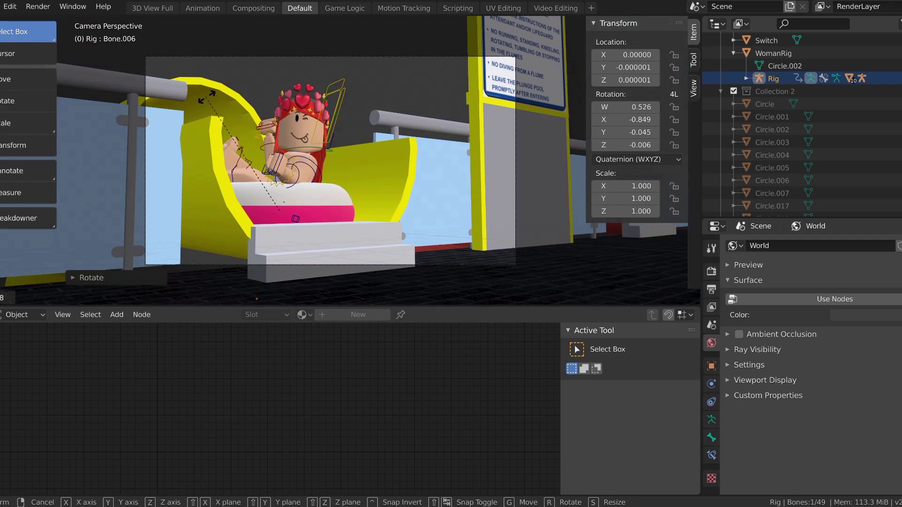
- Tilt the hair and crown accessories to about -15° around Y and 145° around Z, fitting them to the leaning head
left_click(286, 112)
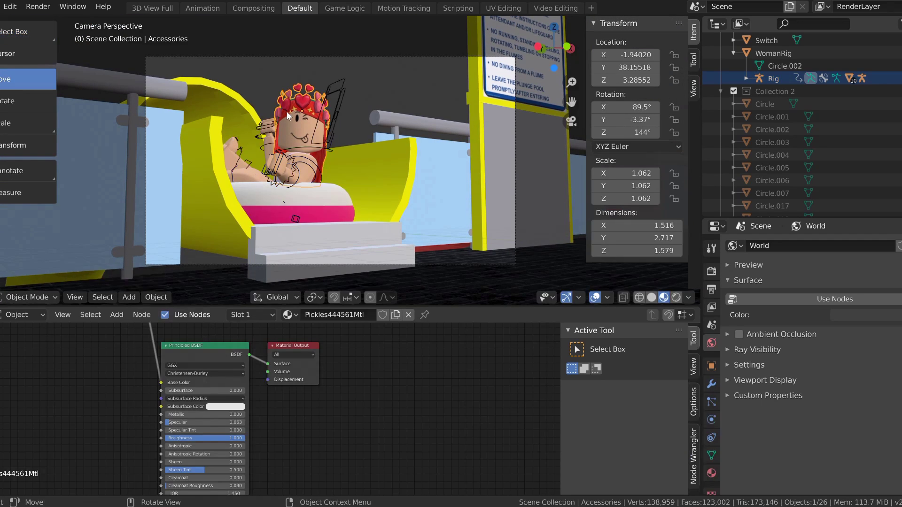
key("KP_0")
key("shift+grave")
left_click(269, 162)
key("KP_0")
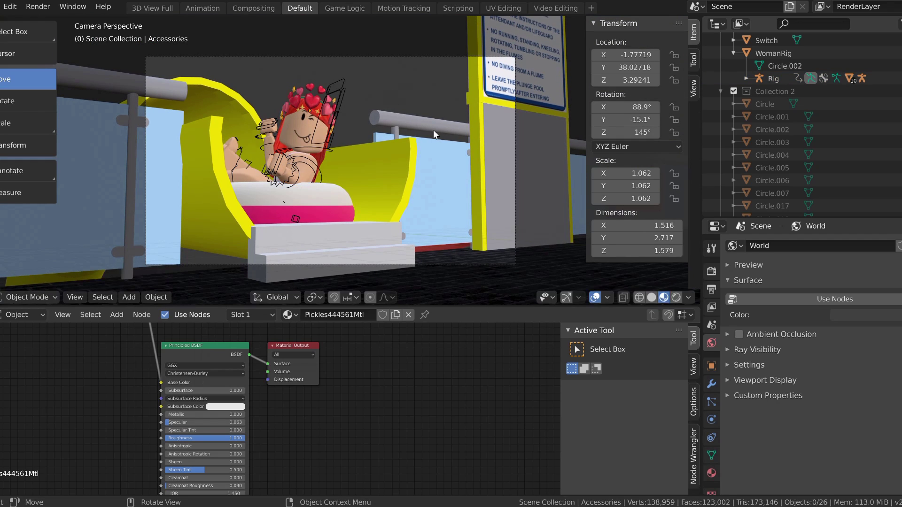
- Add a plane and move it to the floatie's position at about X -2.52, Y 38.6, Z 1.19
key("shift+a")
left_click(475, 139)
key("KP_7")
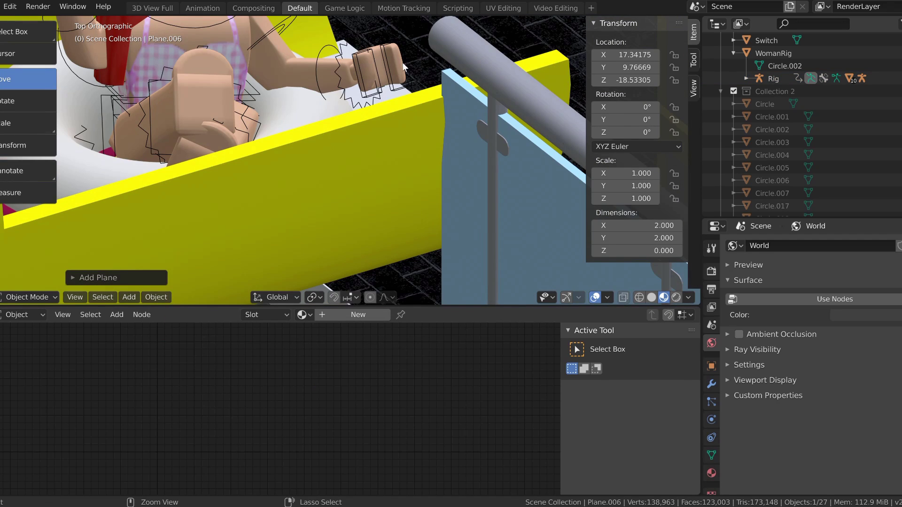
key("g")
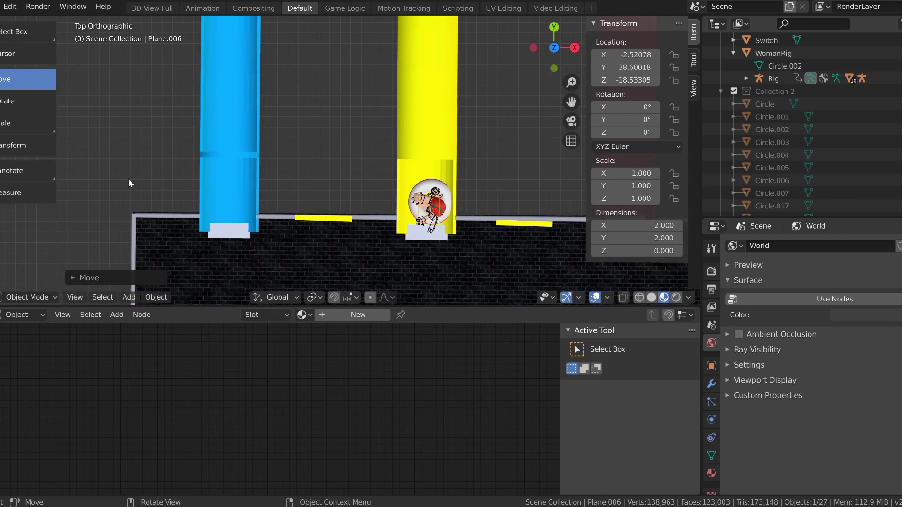
key("KP_0")
key("g")
key("z")
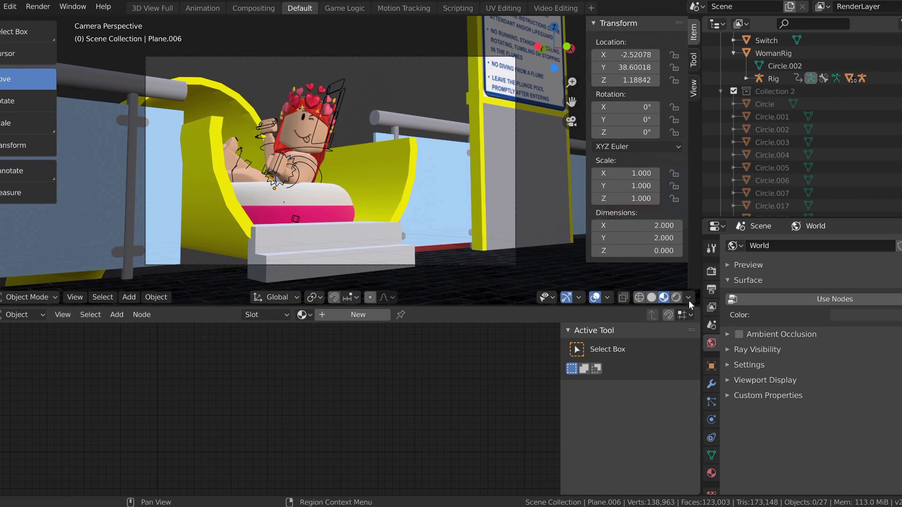
- Preview the scene in rendered shading and raise the plane to about Z 1.29
left_click(676, 298)
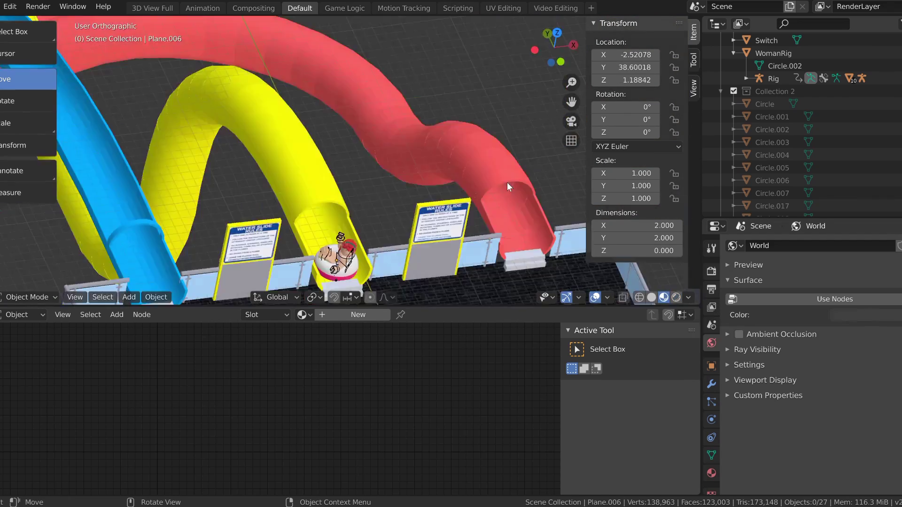
key("KP_7")
key("KP_0")
key("g")
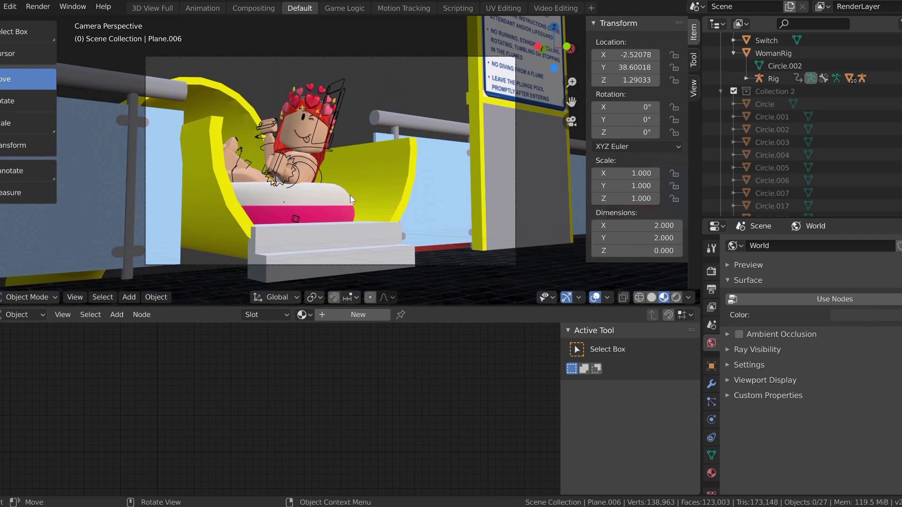
- Box-select the black-haired male character and move him across the platform toward the yellow slide
key("KP_7")
key("shift+grave")
key("w")
left_click(294, 118)
key("b")
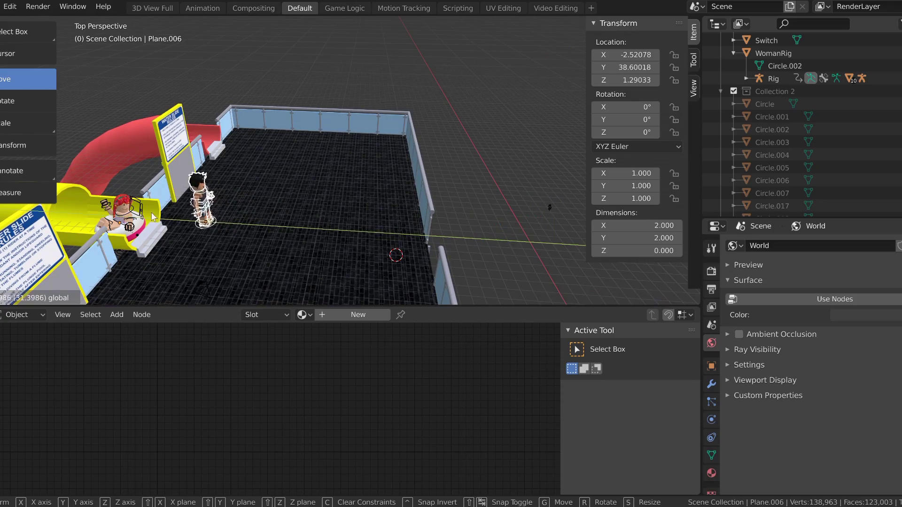
- Rotate the male character in top view and position him beside the yellow slide's steps within the camera frame
key("KP_7")
key("r")
left_click(379, 226)
key("g")
left_click(398, 190)
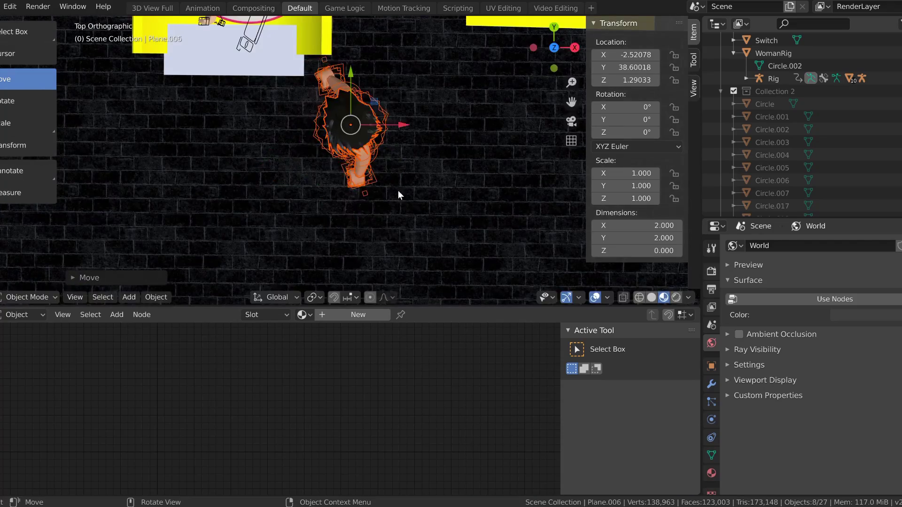
key("KP_0")
key("g")
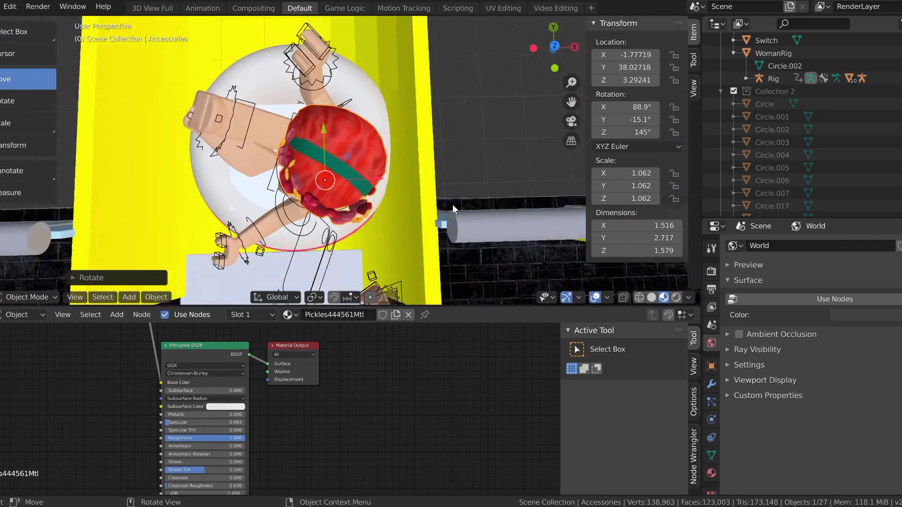
- Rotate the hair and crown accessories from the side to about 82.6° X, -19.1° Y and 147° Z
key("KP_0")
key("KP_3")
key("r")
left_click(334, 90)
key("KP_0")
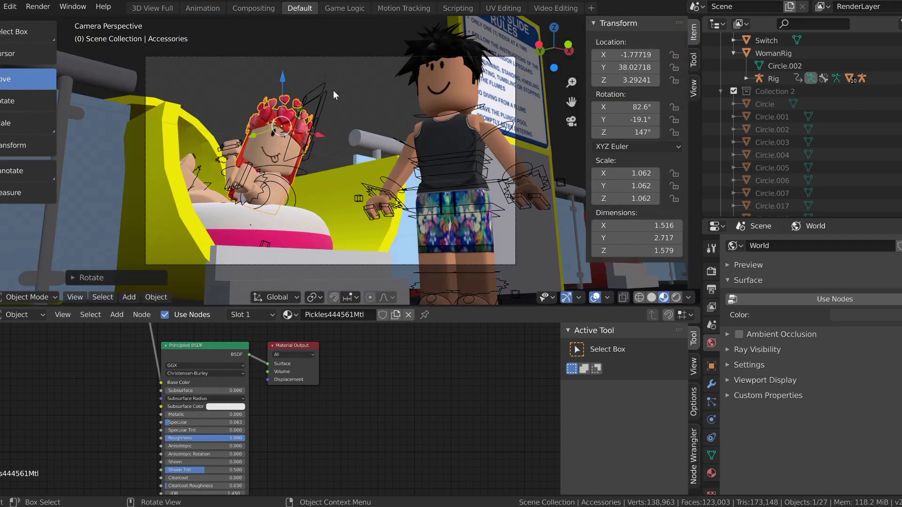
- Move the hair and heart crown accessories onto the woman's tilted head, to about X -1.66, Y 37.88, Z 3.26
key("KP_3")
key("g")
right_click(394, 90)
key("KP_0")
key("g")
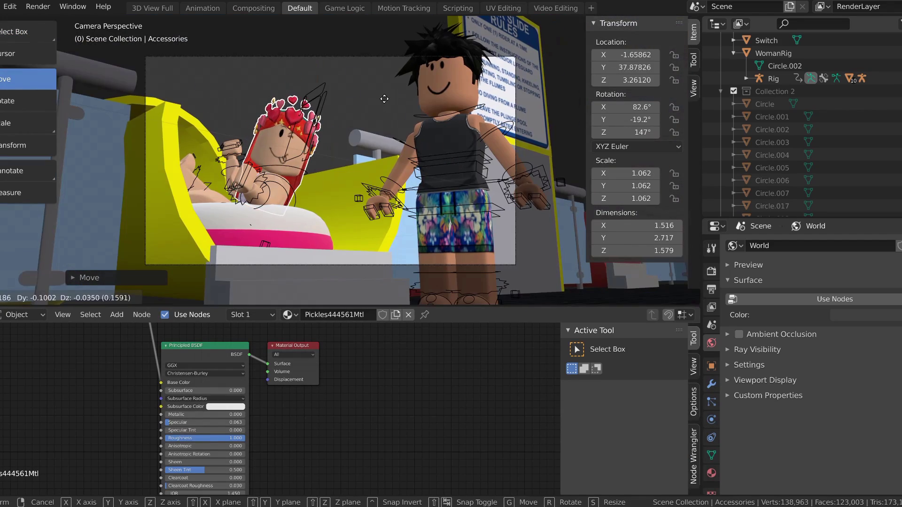
left_click(284, 189)
left_click(569, 51)
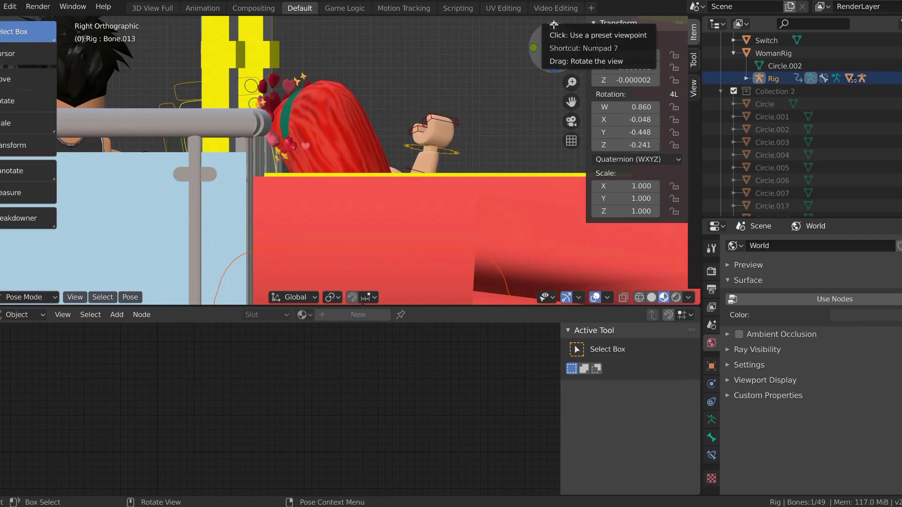
left_click(554, 27)
key("r")
right_click(491, 157)
- Rotate and shift the woman's rig, accessories and floatie together in top view, and check the camera framing
left_click(413, 164, "shift")
key("r")
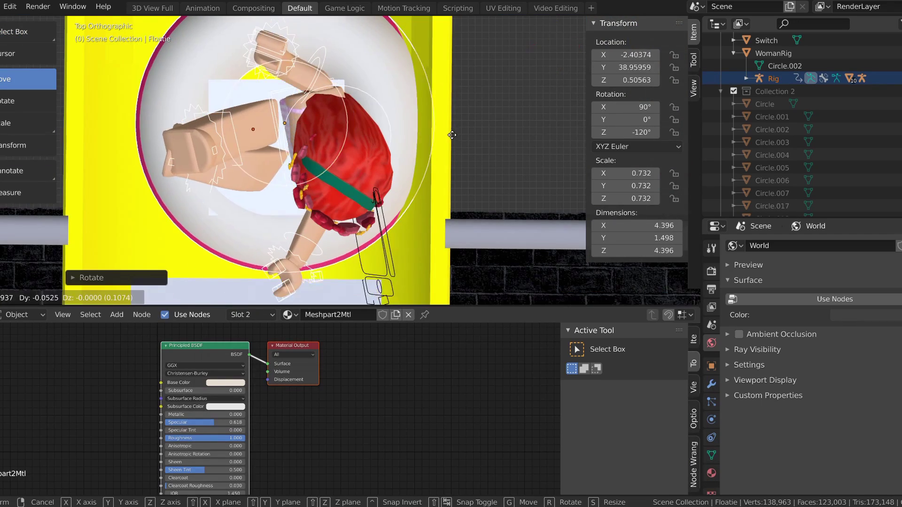
left_click(455, 156)
key("KP_0")
key("KP_7")
- Rotate the woman's leg bone, Bone.006, in top view to spread her legs across the floatie
left_click(262, 155)
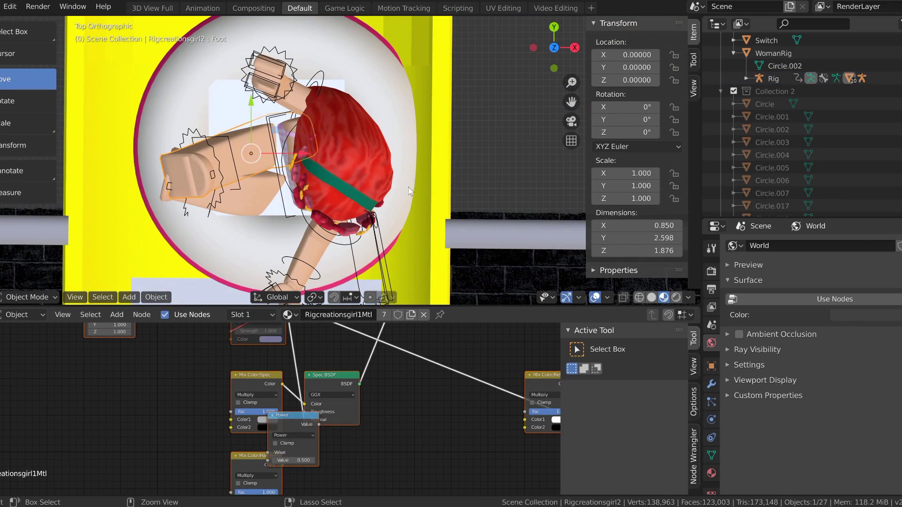
left_click(237, 165)
key("ctrl+Tab")
scroll(237, 164, "down", 2)
key("r")
left_click(134, 175)
key("KP_0")
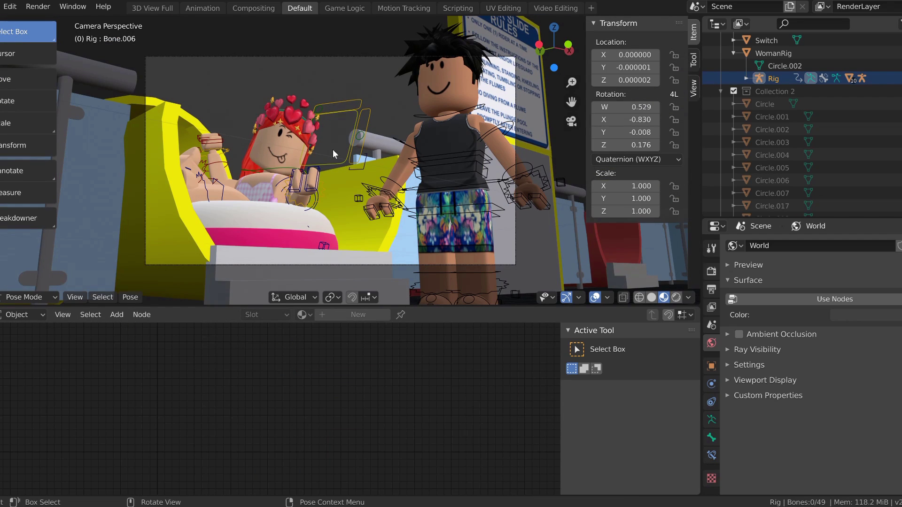
- Duplicate the floatie and move the copy to the male character at about X 0.85, Y 34.32
key("ctrl+Tab")
left_click(303, 234)
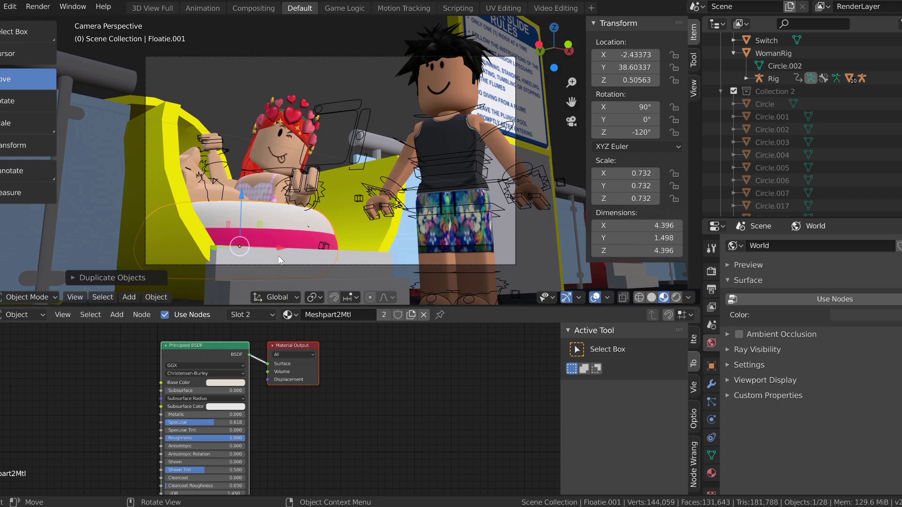
left_click_drag(193, 259, 415, 263)
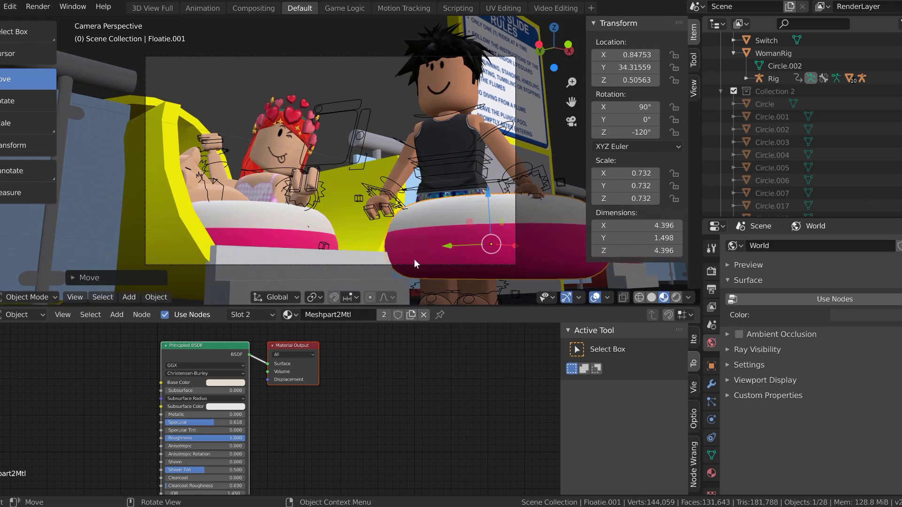
- Raise the copied floatie to about Z 1.32, scale it to about 0.589, and inspect its fit around the male character
left_click_drag(459, 195, 460, 152)
key("s")
left_click(523, 82)
key("KP_1")
key("shift+grave")
key("w")
key("s")
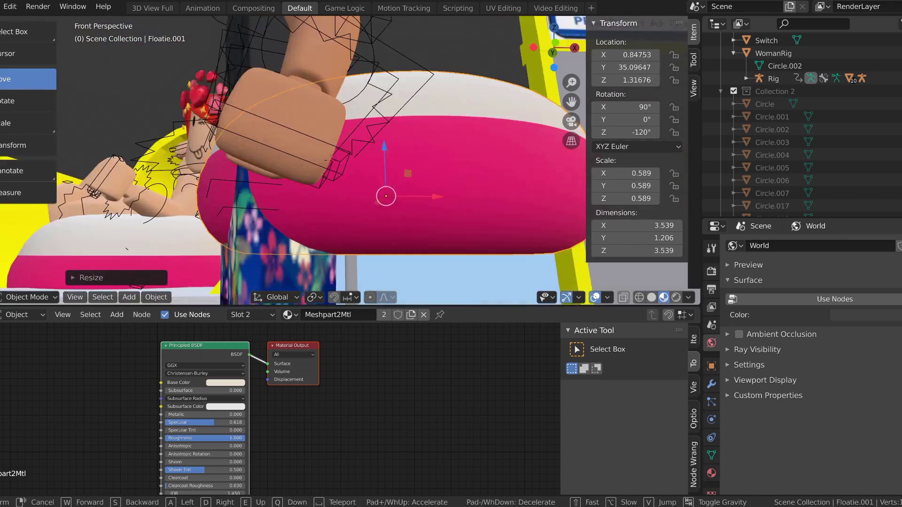
left_click(418, 125)
- Fit the copied floatie around the male character's waist at about X 0.17, Y 34.78, Z 1.44, scaled to 0.52
key("g")
left_click(444, 135)
key("KP_0")
left_click(535, 152)
- Tilt the copied floatie freely, nudge it into place around the male character's waist, and check the camera view
key("KP_1")
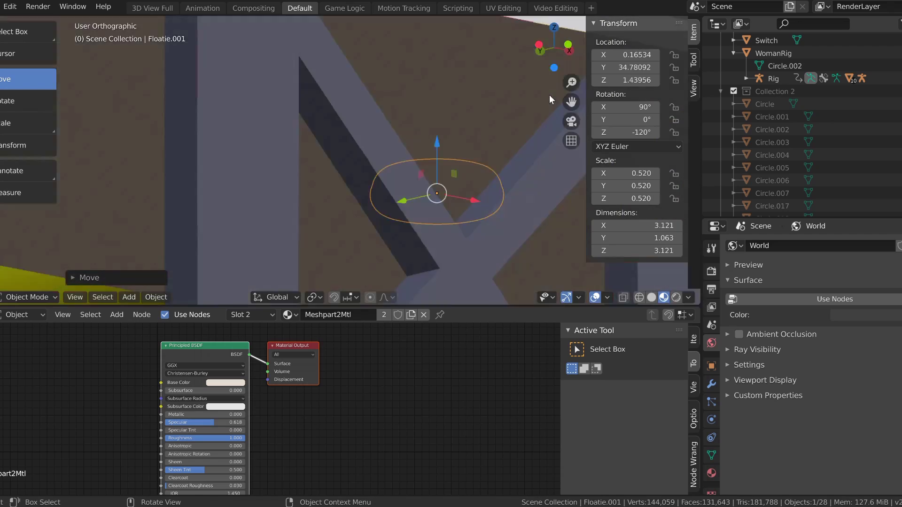
key("shift+grave")
key("r")
key("r")
left_click(427, 129)
key("g")
left_click(451, 155)
key("KP_0")
- Select the male character's rig and swing his near arm outward over the floatie toward the woman
left_click(410, 151)
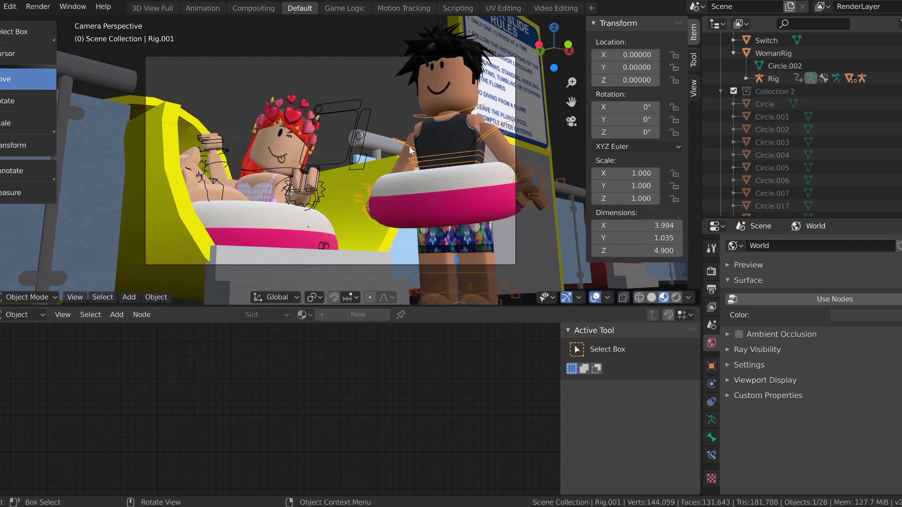
left_click(38, 258)
left_click(475, 151)
left_click(383, 152)
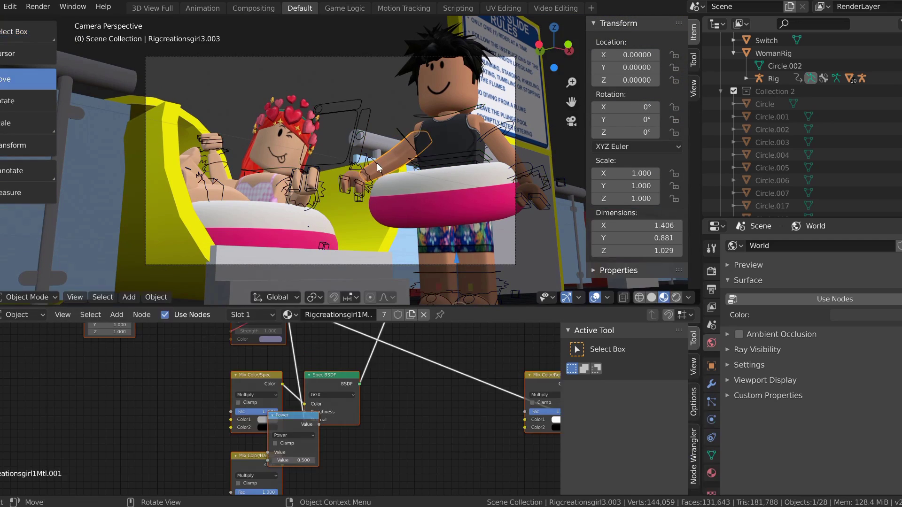
- Rotate the male character's near arm bone to lift the arm above the floatie toward the woman
left_click(383, 150)
key("r")
left_click(405, 143)
key("KP_7")
key("r")
left_click(318, 238)
key("KP_0")
key("r")
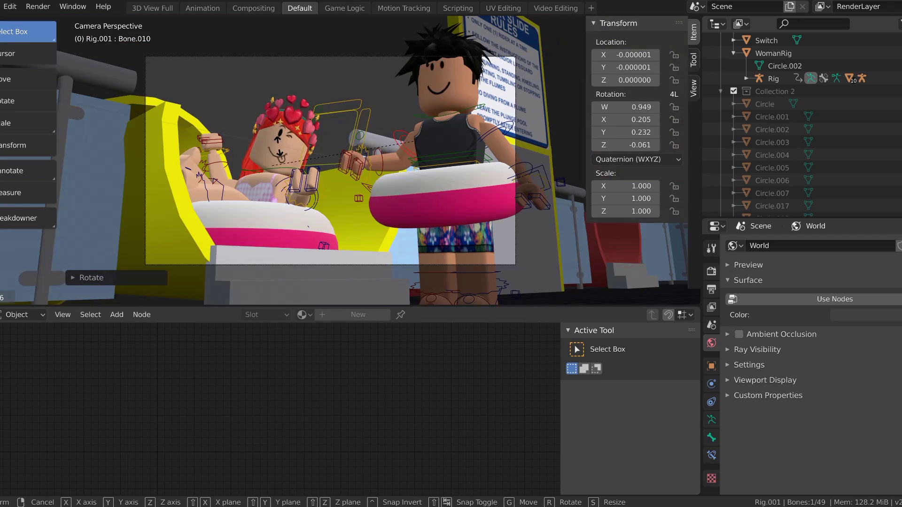
left_click(376, 155)
- Raise the male character's near hand into a wave, rotating the arm bone to about W 0.656, X 0.276, Y 0.588, Z 0.385
key("ctrl+KP_1")
key("shift+grave")
key("w")
left_click(437, 158)
key("r")
left_click(350, 135)
key("KP_0")
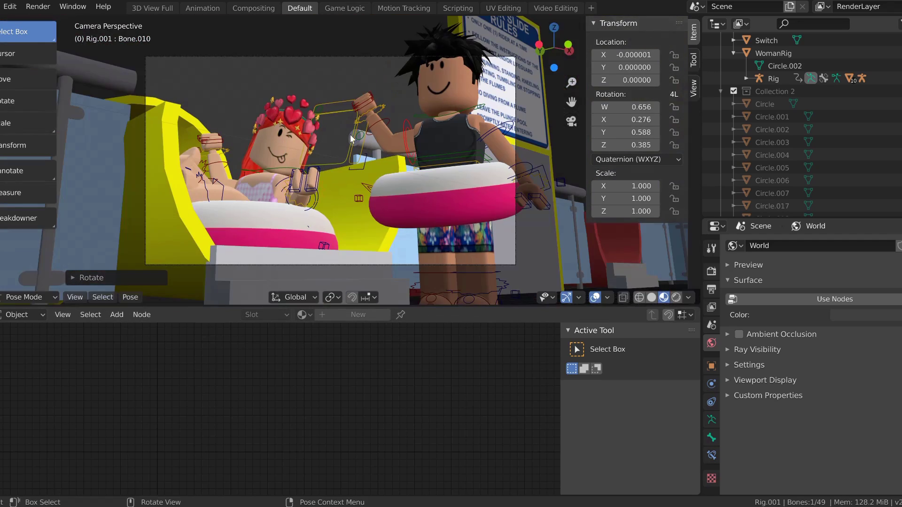
- Select the male character's rig, accessories and floatie together and move them closer to the woman
key("ctrl+Tab")
left_click(462, 181, "shift")
left_click(447, 75, "shift")
key("g")
left_click(425, 155)
- Lean the male character and his floatie toward the woman, tilting the accessories to about X 80.6°, Z 107°
key("KP_1")
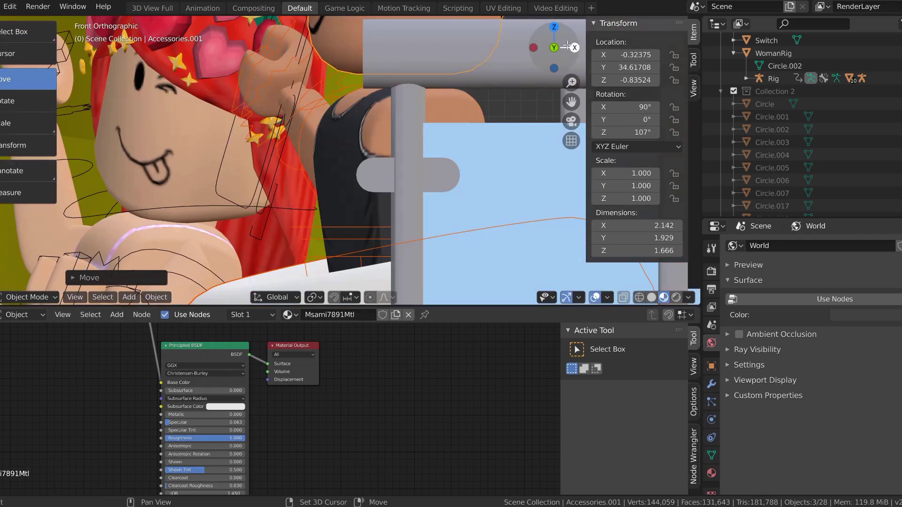
key("shift+grave")
key("s")
left_click(350, 160)
key("r")
left_click(272, 123)
key("r")
left_click(298, 94)
key("KP_0")
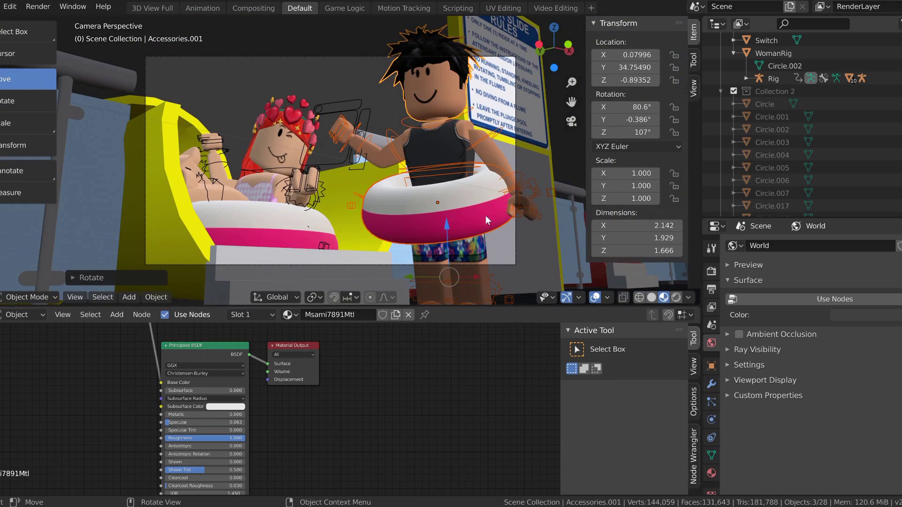
- Adjust the rotation of the male character's far arm beside the floatie in pose mode
left_click(508, 164)
left_click(493, 137)
key("r")
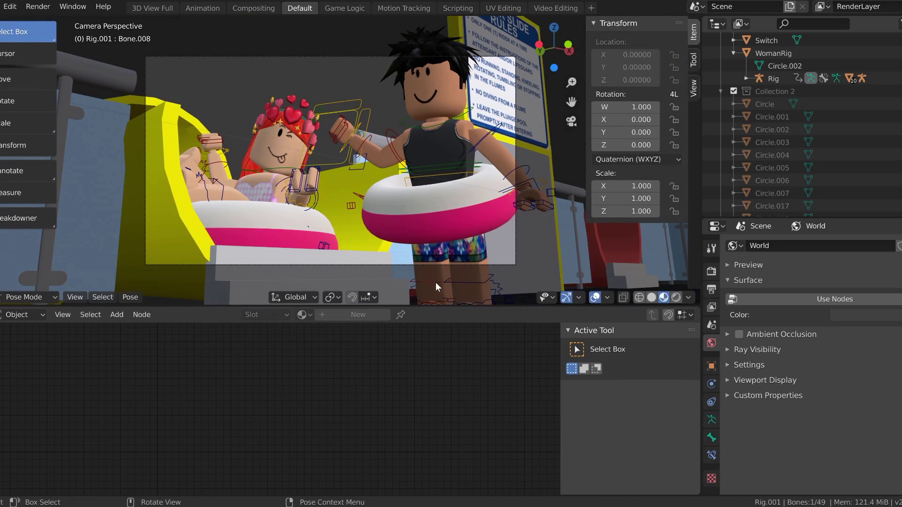
- Rotate the male character's first leg bone, Bone.006, to support the leaning stance below the floatie
left_click(436, 283)
key("KP_1")
key("shift+grave")
key("w")
left_click(331, 160)
left_click(370, 254)
key("shift+grave")
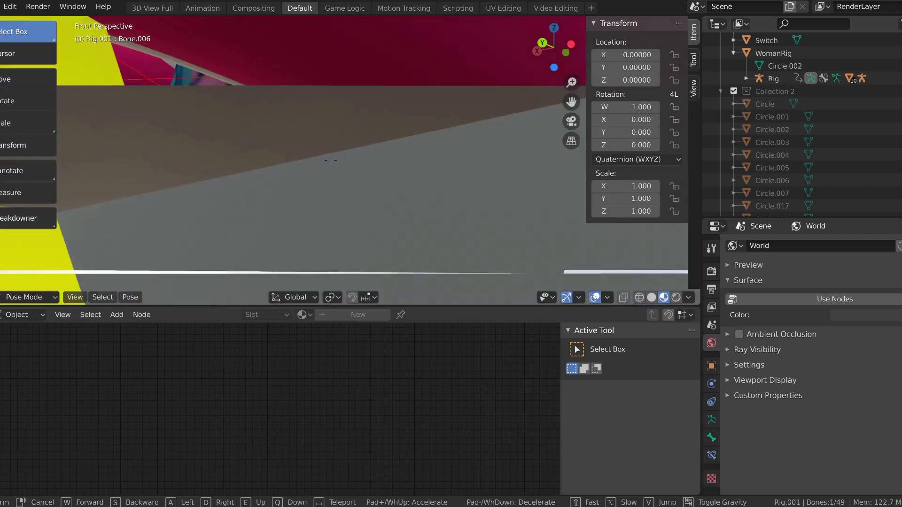
left_click(331, 161)
key("r")
left_click(413, 31)
key("KP_0")
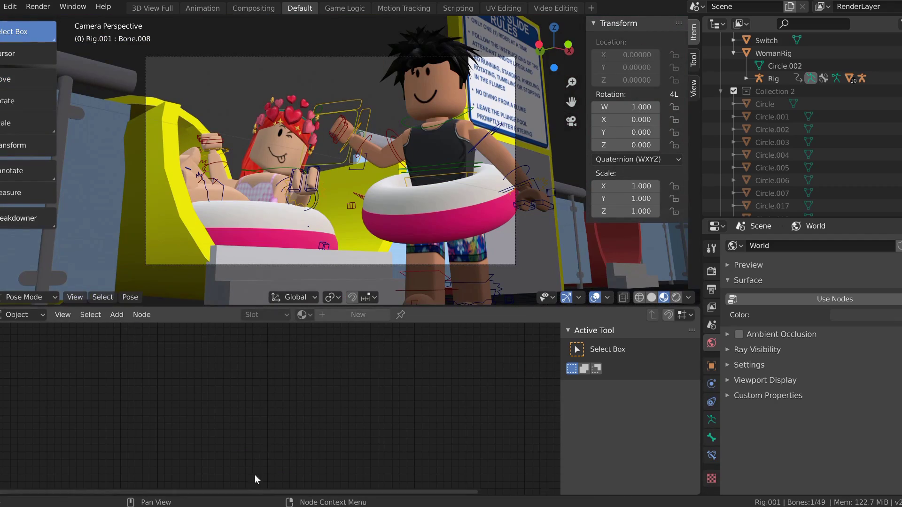
- Rotate the male character's other leg bone, Bone.008, to complete the stance and check both legs through the camera
key("KP_1")
key("shift+grave")
left_click(408, 164)
key("r")
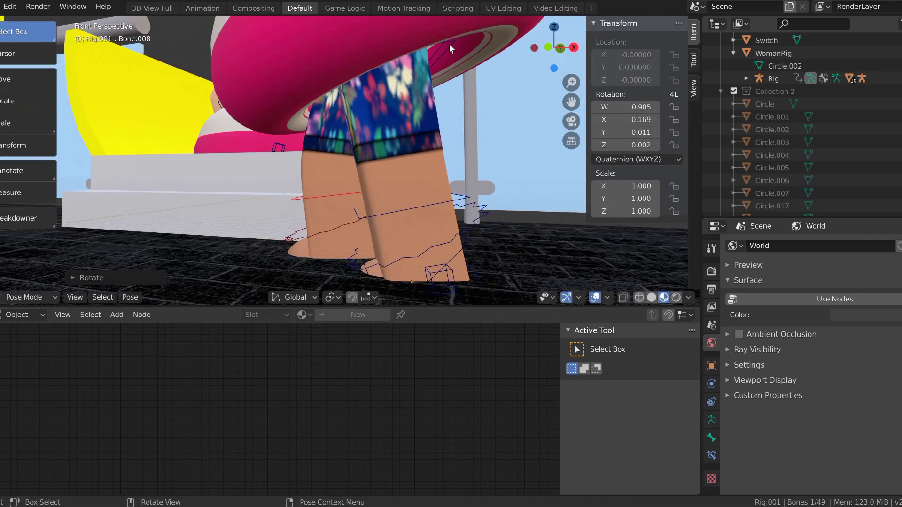
left_click(450, 44)
key("r")
left_click(464, 264)
key("KP_0")
key("KP_1")
key("shift+grave")
key("w")
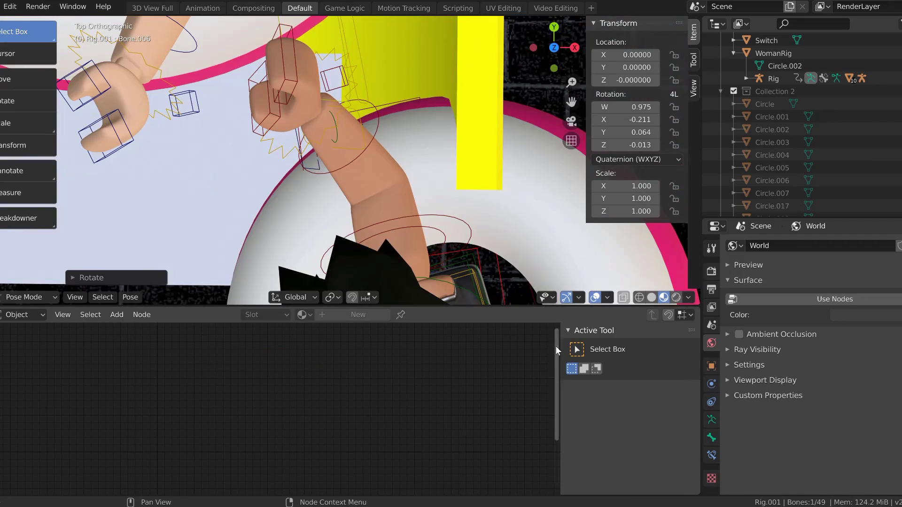
key("KP_0")
- Reset the origin of the male character's head and hair, and turn the head toward the woman to about Z 120°
key("r")
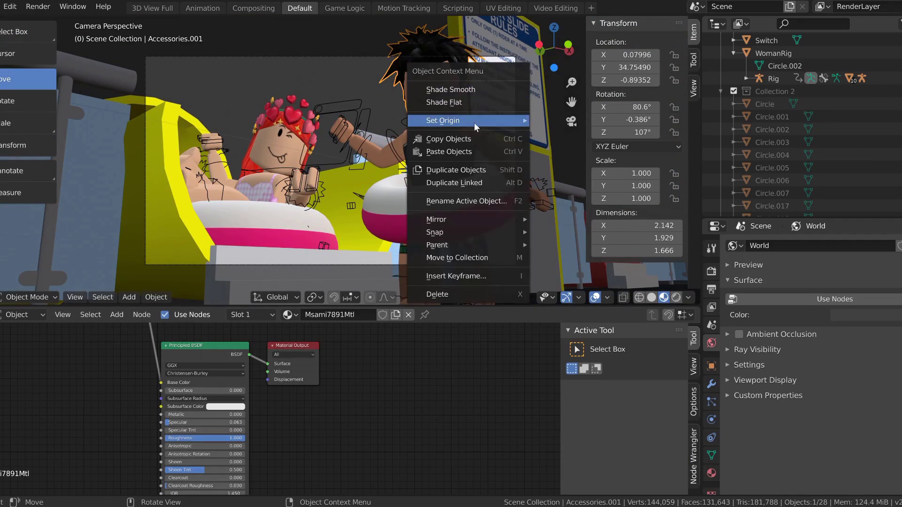
left_click(474, 123)
key("KP_7")
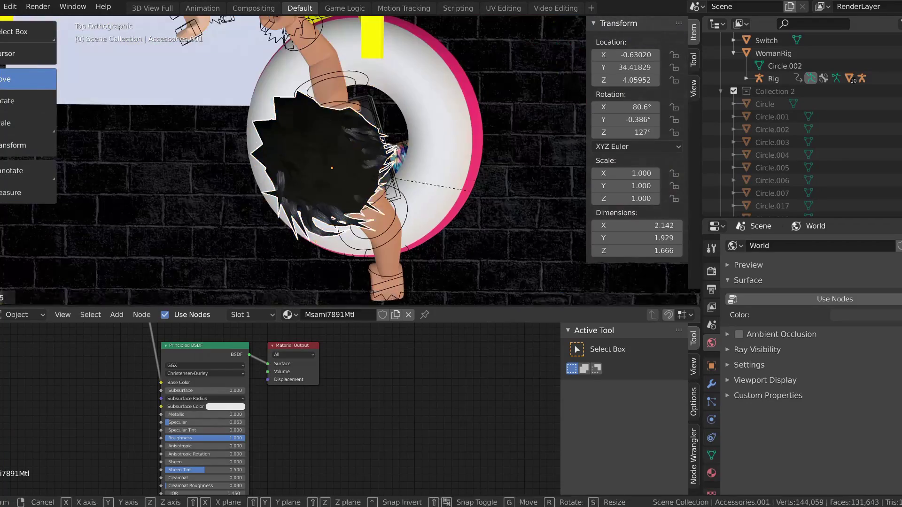
left_click(523, 235)
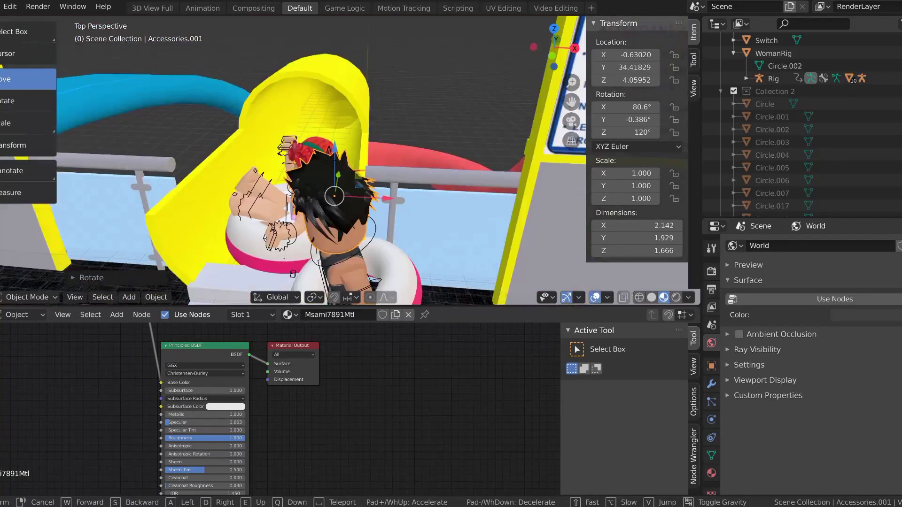
key("g")
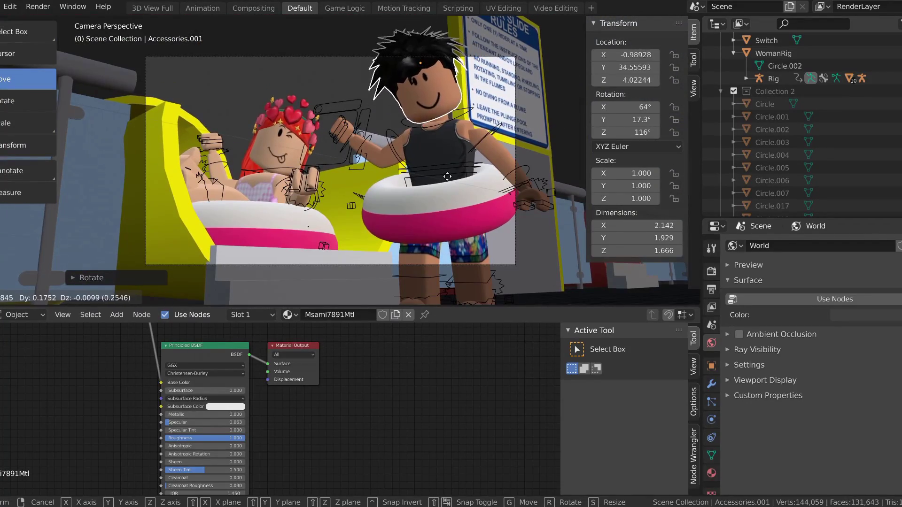
key("Escape")
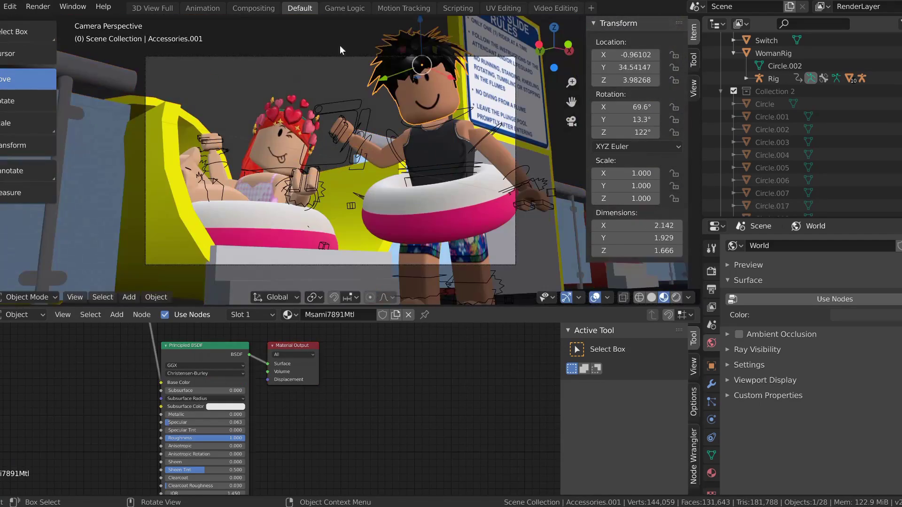
- Seat the male character's head at about X -0.96, Y 34.54, Z 3.99 and reframe the camera on both characters
key("g")
left_click(381, 96)
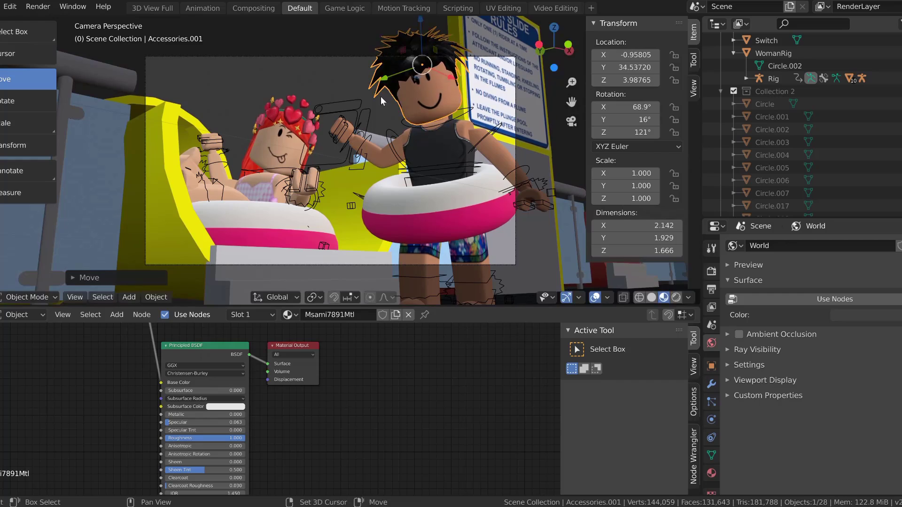
key("shift+grave")
left_click(331, 160)
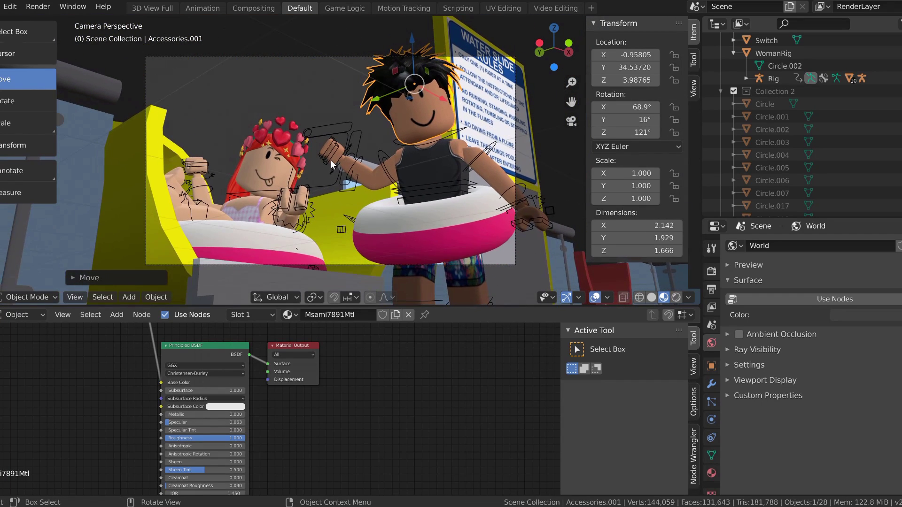
- Give the male character's floatie its own Meshpart1Mtl.001 material with a blue base color of H 0.633, S 0.650, V 0.928
left_click(439, 214)
left_click(711, 473)
left_click(771, 249)
left_click(867, 423)
left_click(874, 270)
left_click(809, 316)
left_click(867, 423)
left_click(878, 266)
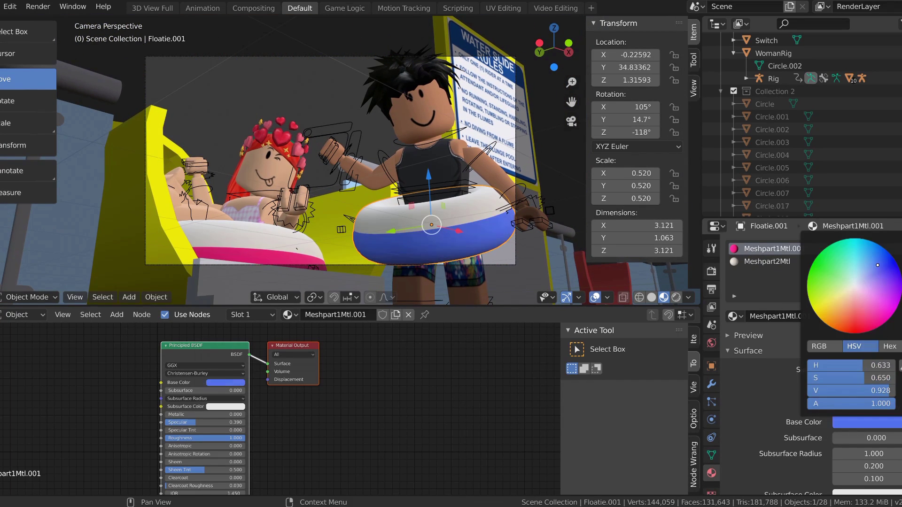
- Tint the floatie's Meshpart2Mtl base color very pale blue and save the file, checking the rendered preview
left_click(767, 261)
left_click(867, 422)
left_click_drag(859, 282, 856, 284)
key("ctrl+s")
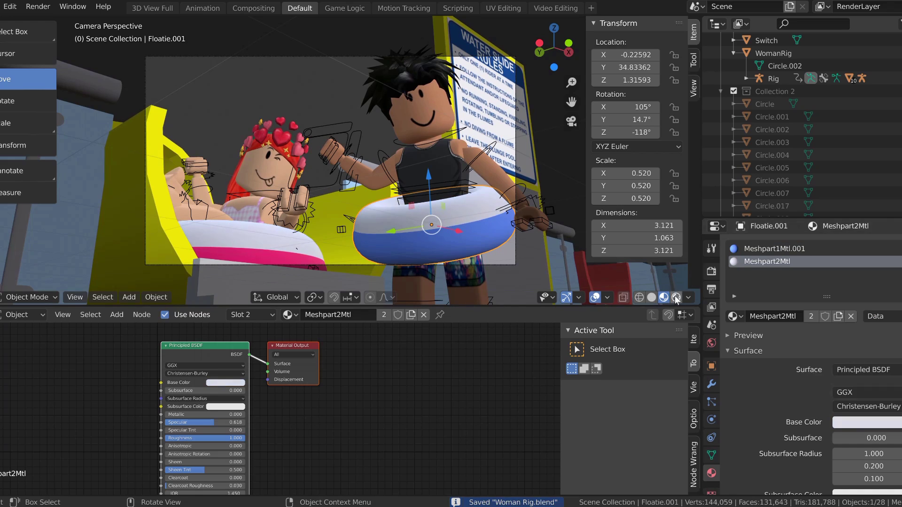
left_click(676, 298)
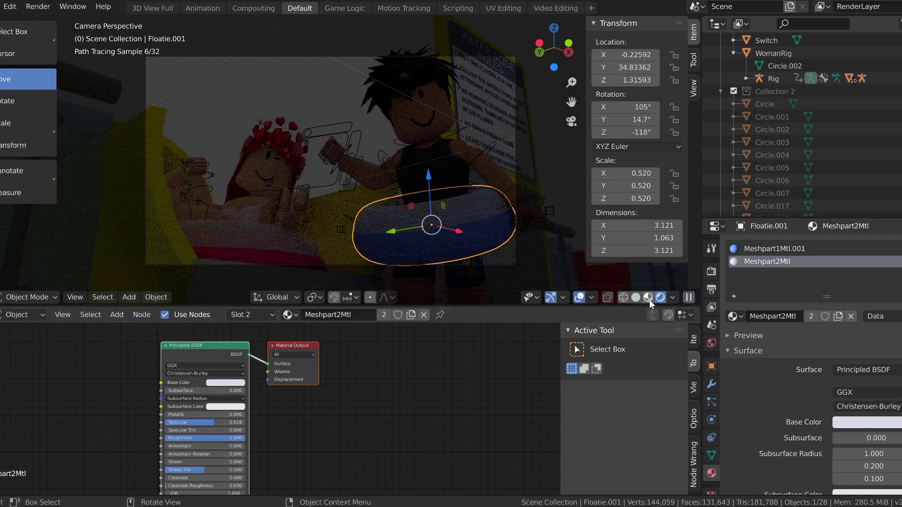
left_click(649, 298)
- Select the slide and look through its material slots to activate the yellow Union35Mtl
left_click(341, 258)
scroll(356, 411, "down", 2)
middle_click_drag(357, 410, 392, 353)
left_click(775, 262)
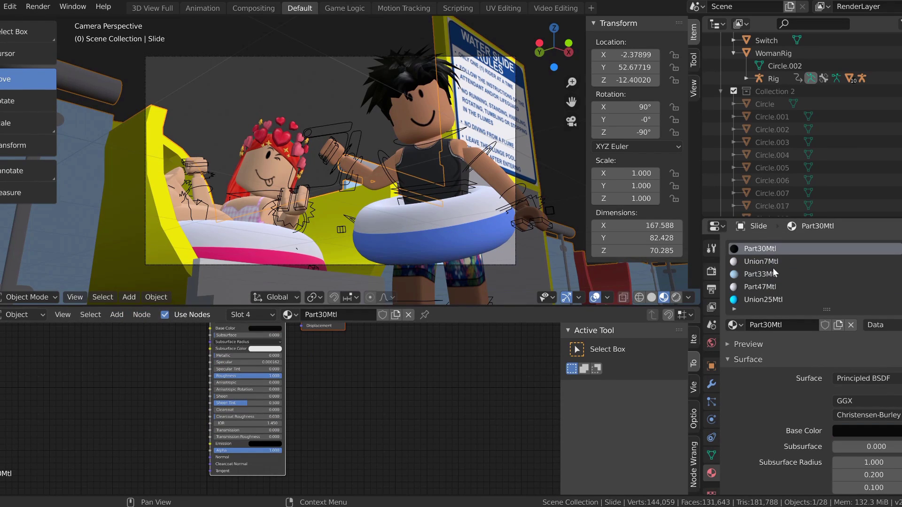
scroll(773, 275, "down", 1)
left_click(769, 287)
scroll(764, 295, "down", 2)
scroll(766, 289, "down", 4, "ctrl")
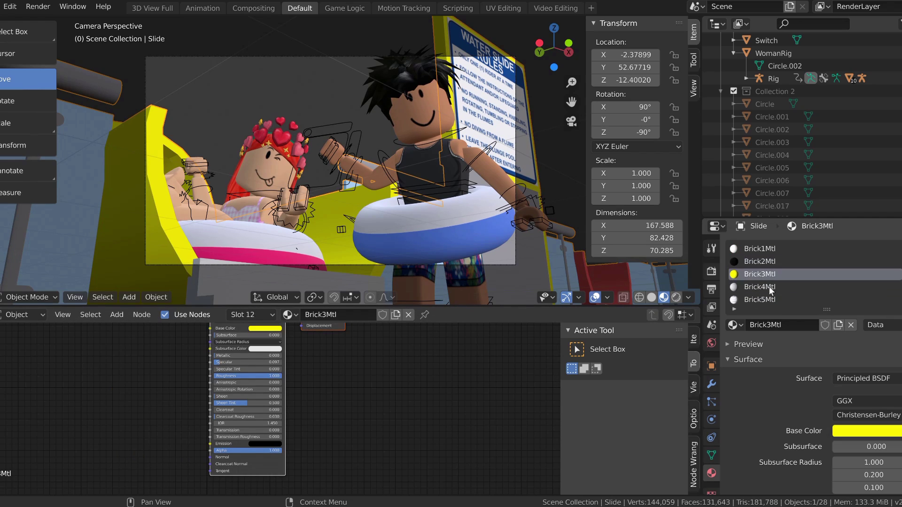
scroll(772, 289, "up", 5, "ctrl")
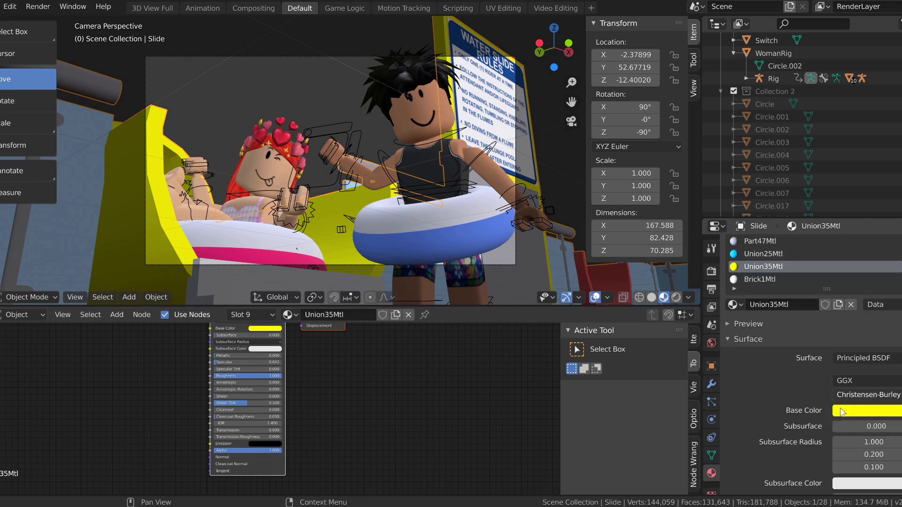
- Set the roughness of the slide's Union35Mtl to 0.5 and check it in the rendered preview
scroll(771, 289, "down", 5)
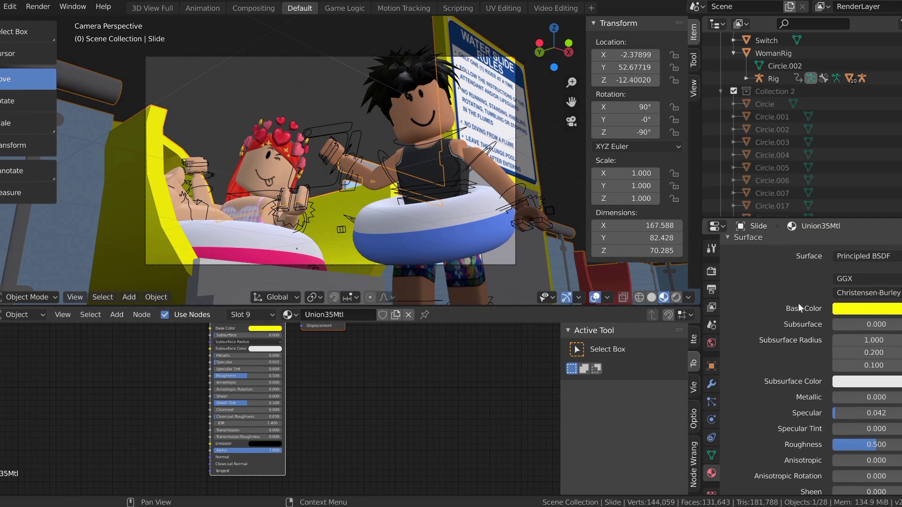
scroll(799, 303, "up", 3)
left_click(677, 298)
left_click(647, 299)
left_click(860, 378)
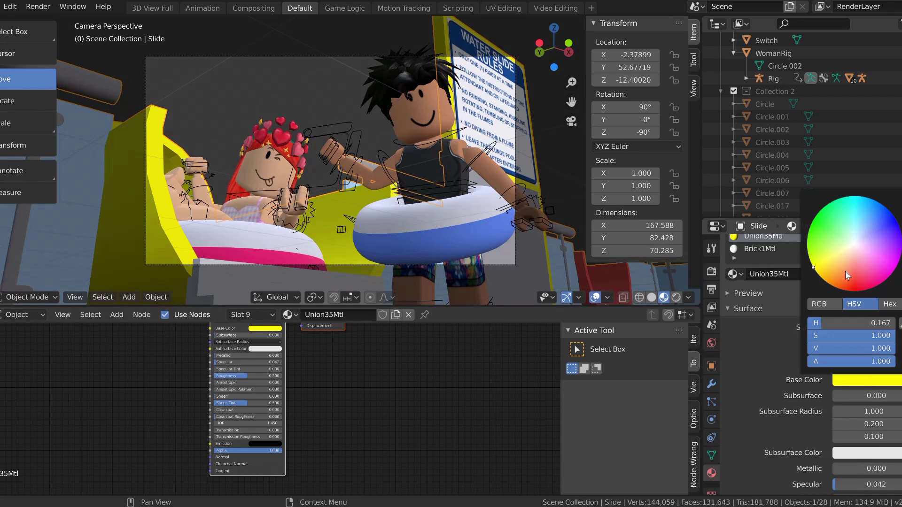
left_click(835, 256)
key("ctrl+z")
- Set the slide's yellow Union35Mtl to roughness 0.3 and metallic 0.6
scroll(861, 375, "down", 5)
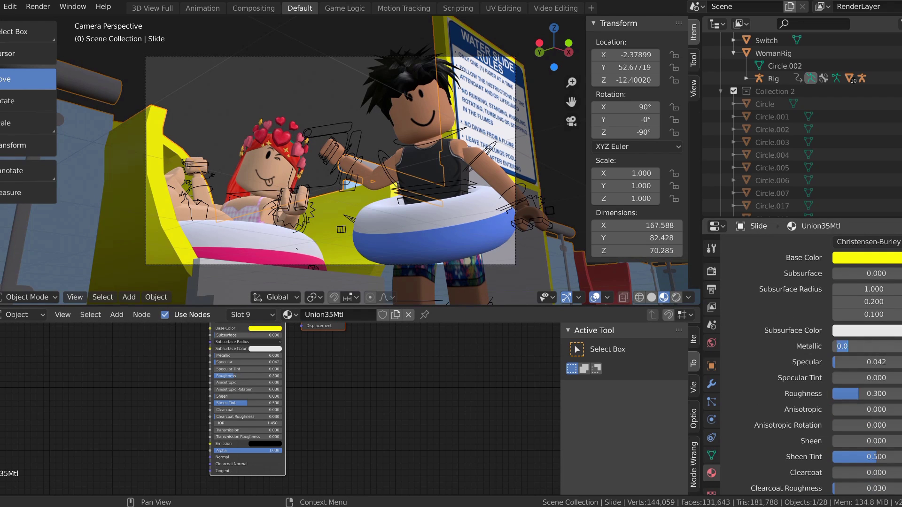
type("0.6")
key("Return")
- Enable world nodes and load the spruit_sunrise_4k environment texture as the background color, checking the rendered lighting
left_click(711, 343)
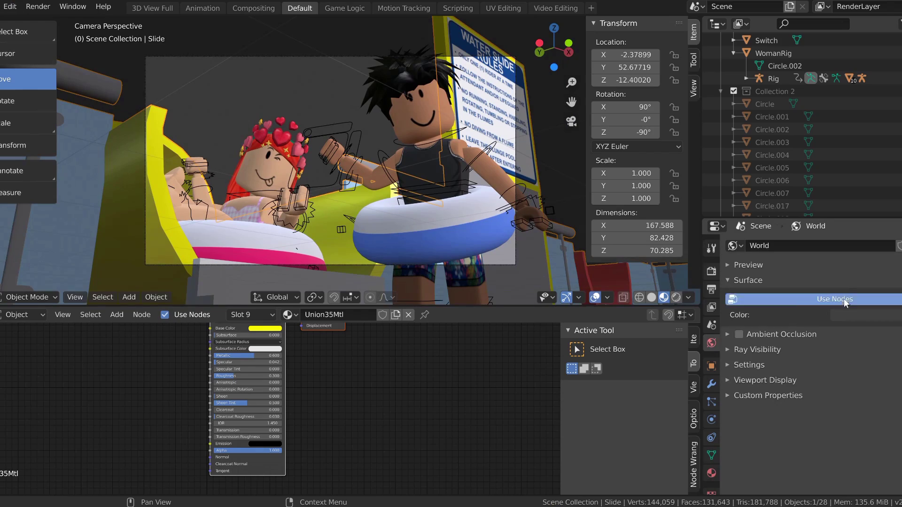
left_click(847, 300)
left_click(898, 321)
left_click(690, 378)
left_click(898, 338)
left_click(370, 182)
left_click(647, 450)
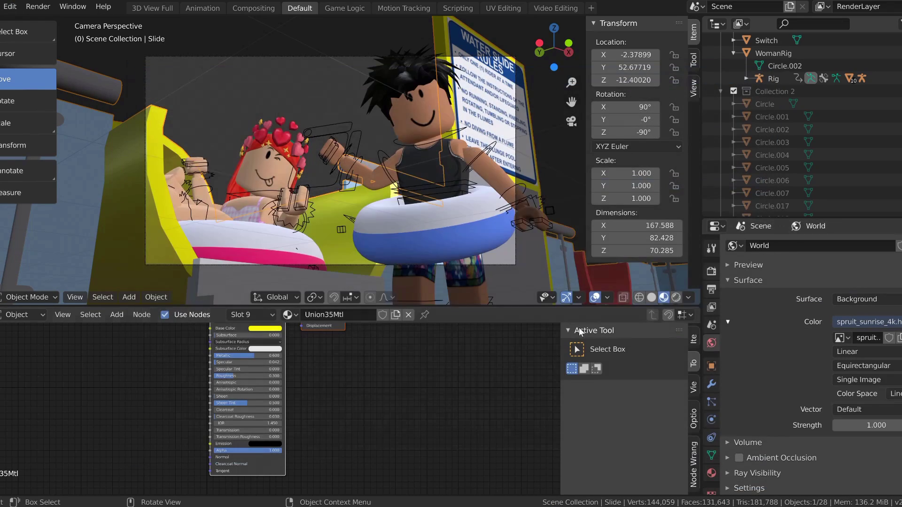
left_click(676, 297)
left_click(663, 297)
- Select the whole scene, rotate it from above until the slide is at about Z 40.3°, and preview the sunrise lighting
key("KP_7")
scroll(381, 213, "down", 12)
key("a")
left_click(554, 49)
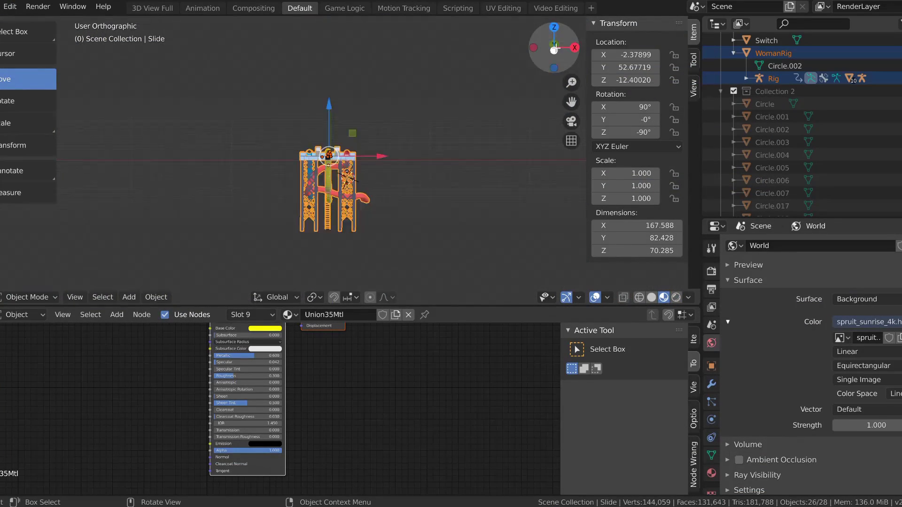
key("KP_7")
key("r")
left_click(285, 63)
key("KP_0")
left_click(676, 298)
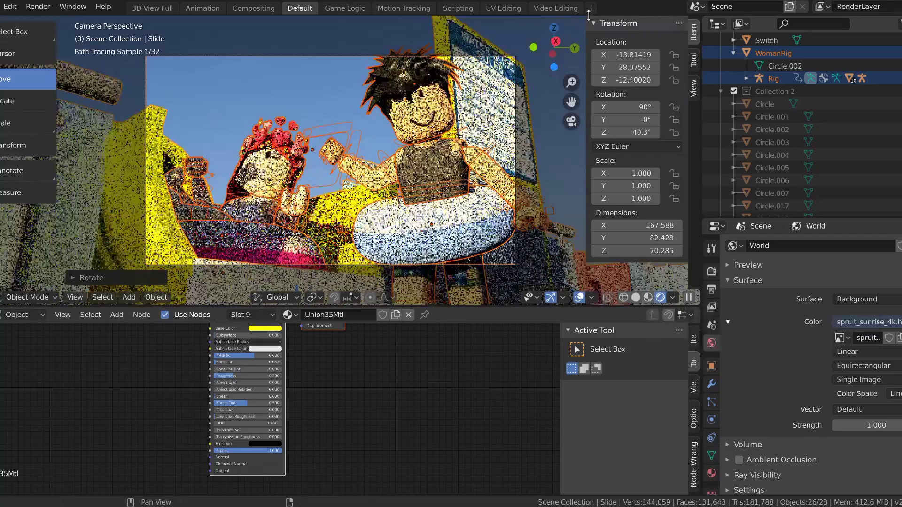
- Try other rotations of the whole scene against the sky, ending with the slide at about Z -126°
key("KP_7")
key("r")
key("KP_0")
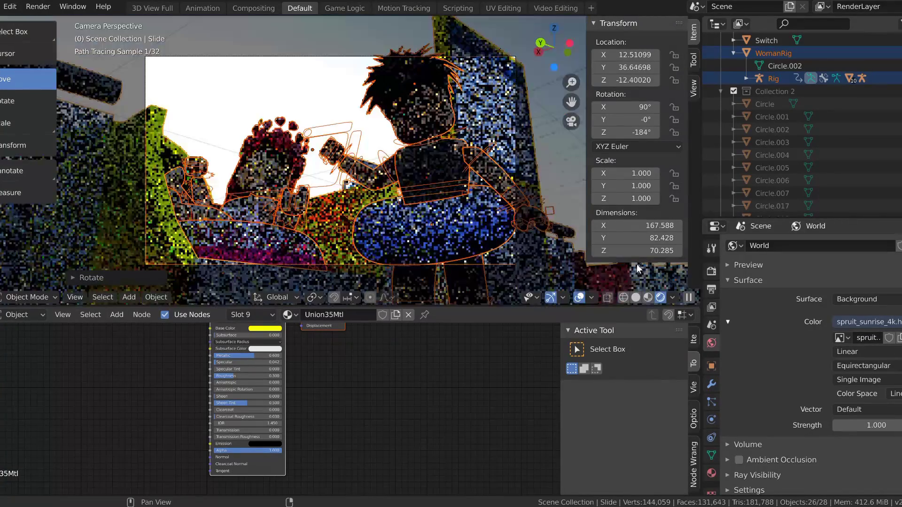
key("KP_7")
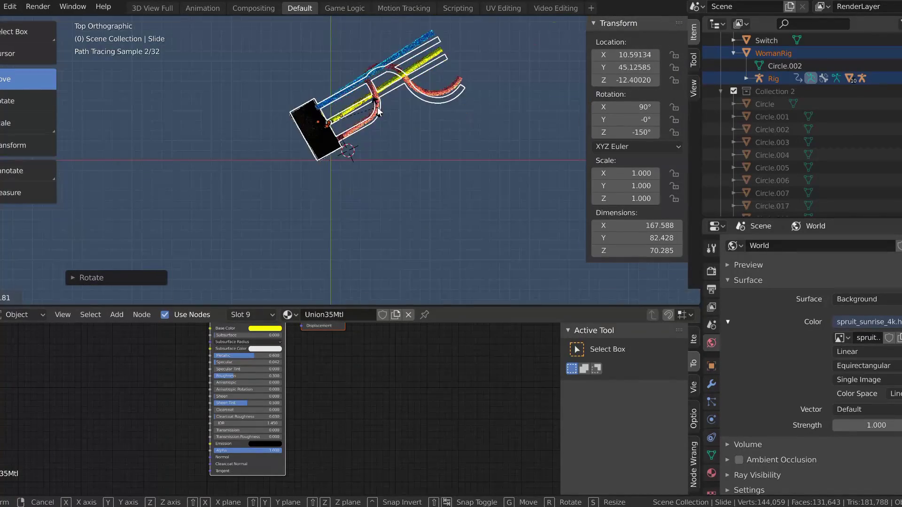
key("KP_0")
key("KP_7")
left_click(394, 90)
key("KP_0")
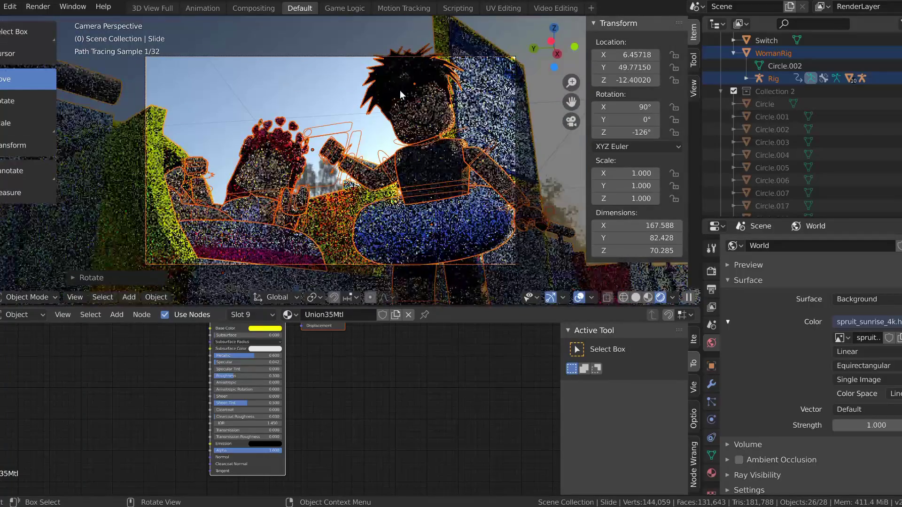
- Turn the whole scene until the slide is at about Z -83.9° and check the lighting through the camera
key("KP_7")
key("r")
left_click(371, 84)
key("KP_0")
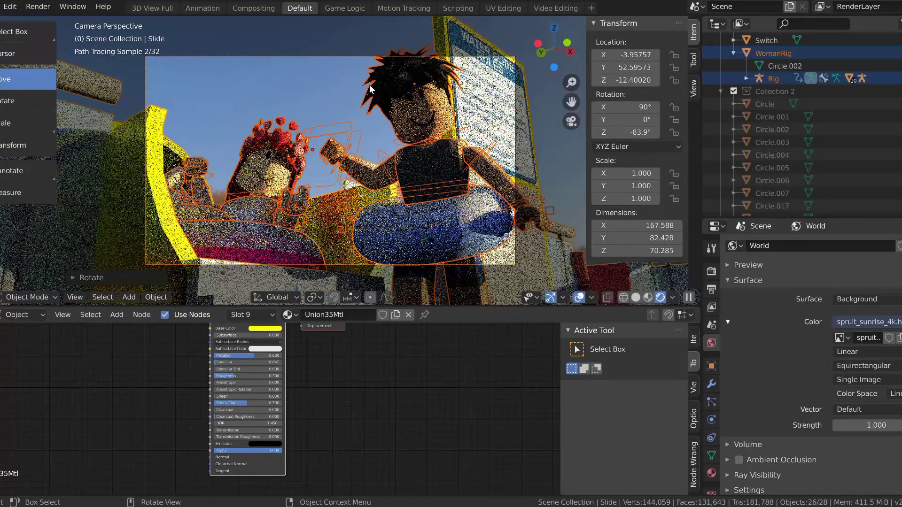
- Turn the whole scene to about Z -109° on the slide, fine-tune the angle from above, and save the file
key("KP_7")
key("r")
left_click(385, 105)
key("KP_0")
key("KP_7")
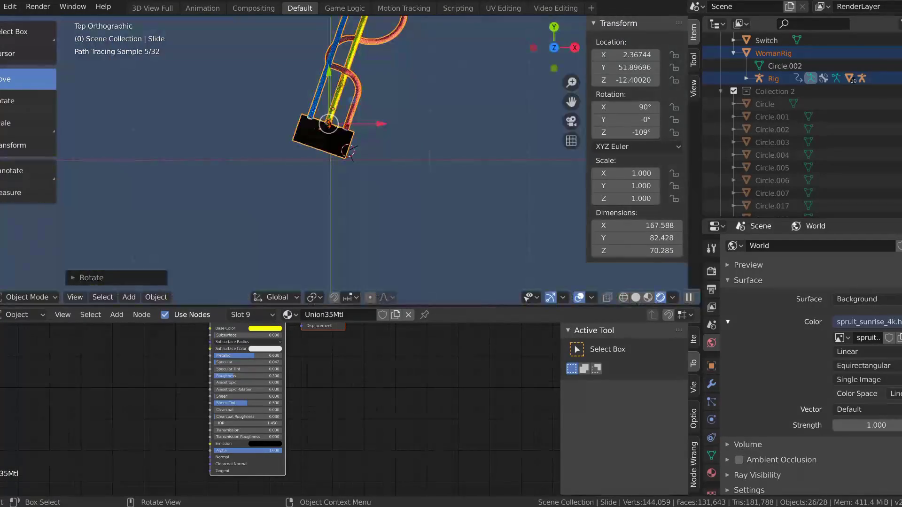
key("r")
left_click(388, 109)
left_click(648, 298)
key("ctrl+s")
- Add a plane at about X 17.34, Y 9.77, Z -18.53 and view it from the right side
key("shift+a")
left_click(263, 166)
left_click(574, 47)
key("KP_Decimal")
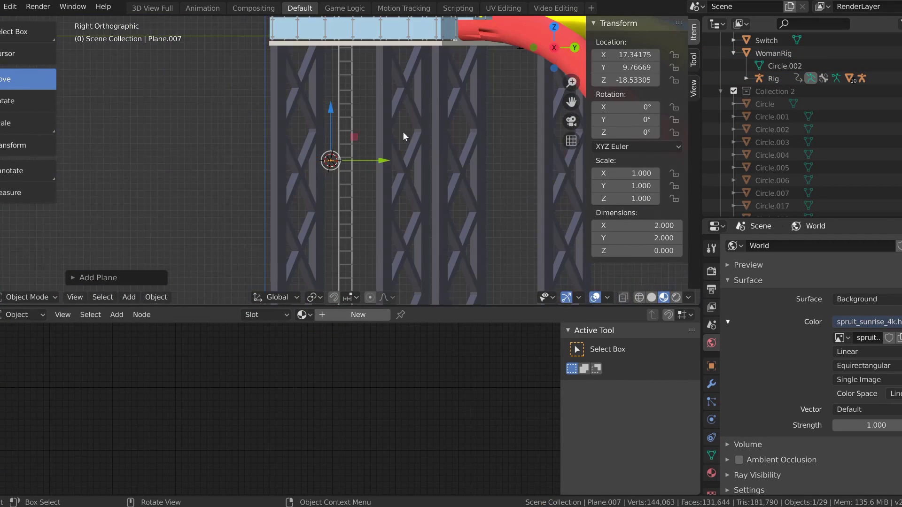
- Tilt the new plane to X -111°, scale it to about 4.5, and raise it to about Z 6.31
key("r")
left_click(332, 296)
key("s")
left_click(252, 133)
key("g")
left_click(314, 51)
- From above, turn the plane to Z -86°, scale it to about 6.77, and place it at about X -12.69, Y 35.79
left_click(554, 27)
key("g")
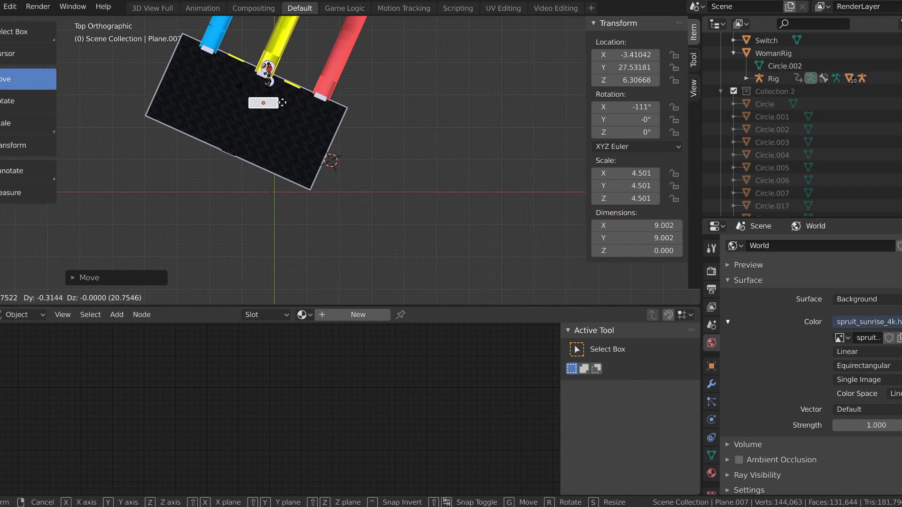
left_click(283, 102)
key("r")
left_click(294, 175)
key("g")
left_click(268, 153)
key("s")
left_click(380, 205)
- Give the plane a new Emission material with a pale orange colour and strength 3
left_click(711, 473)
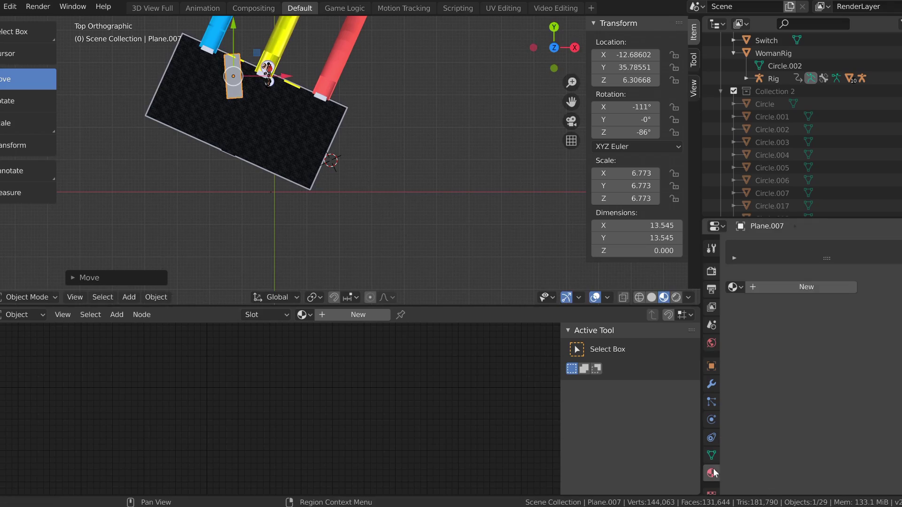
left_click(830, 287)
left_click(865, 340)
left_click(780, 61)
left_click(879, 363)
left_click(849, 237)
left_click(867, 379)
type("1.03")
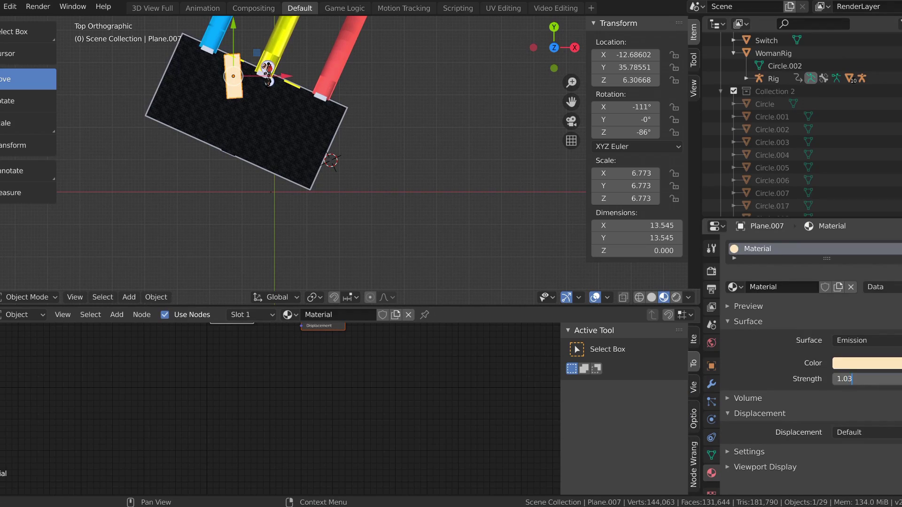
- Show the rendered view through the camera and set the plane's emission strength to 0.5
left_click(675, 299)
key("KP_0")
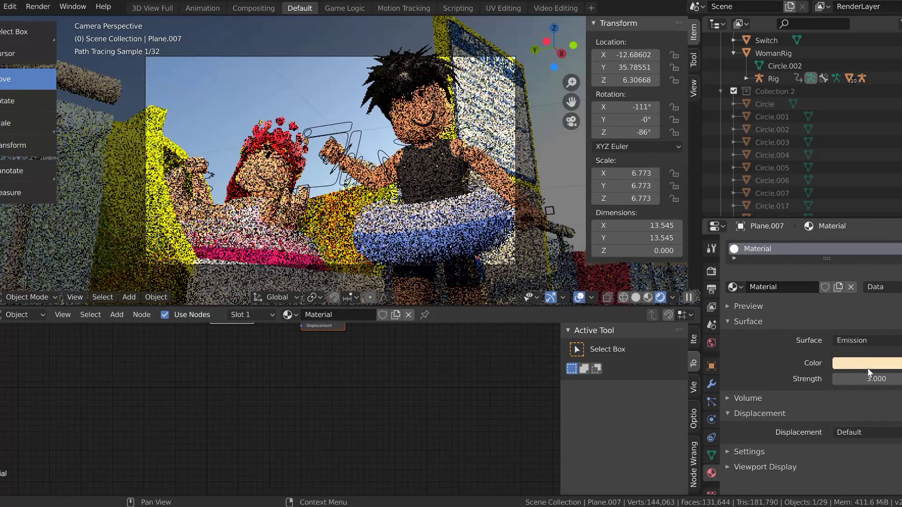
mouse_move(870, 381)
left_mouse_down()
mouse_move(846, 383)
mouse_move(876, 384)
left_mouse_up()
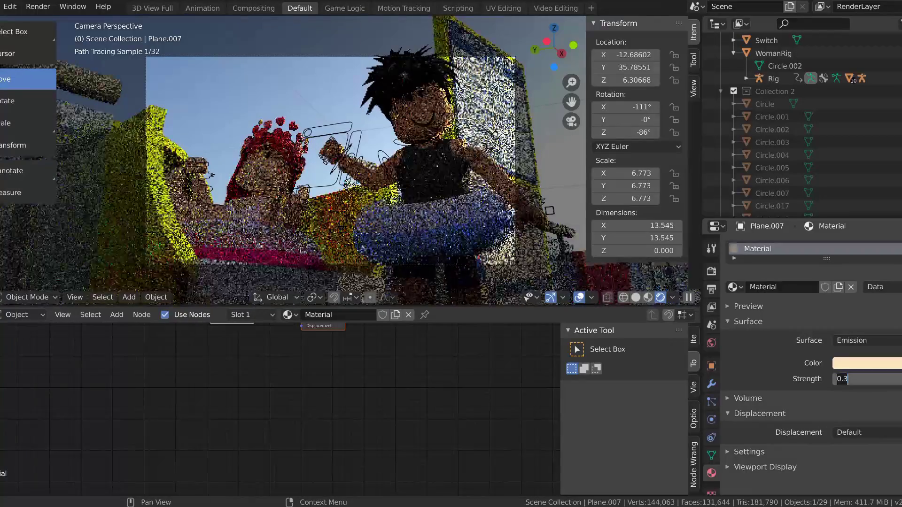
- Duplicate the light plane, turn the copy to Z 12.4°, and place it at about X -0.42, Y 26.59
key("KP_7")
key("shift+d")
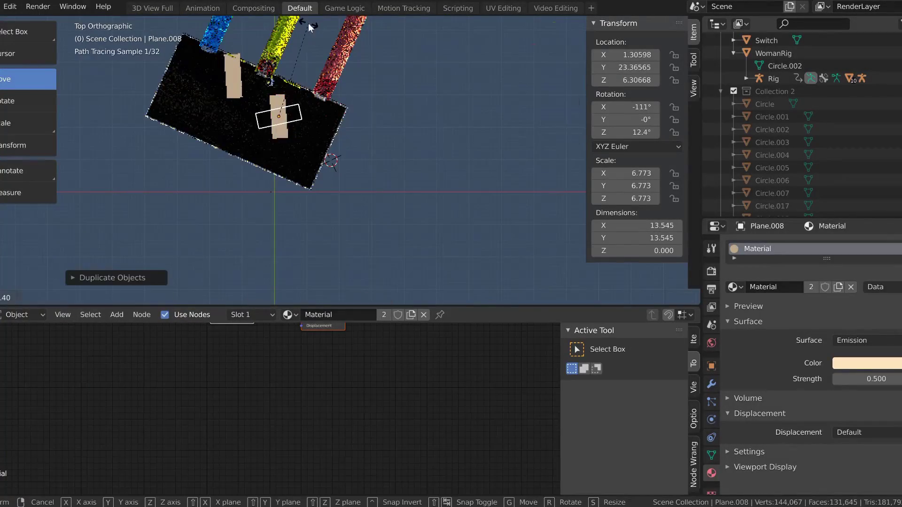
left_click(305, 19)
- Give the copied plane its own pinkish-red Emission material with strength 1, judging the light through the camera
left_click(864, 363)
left_click(857, 241)
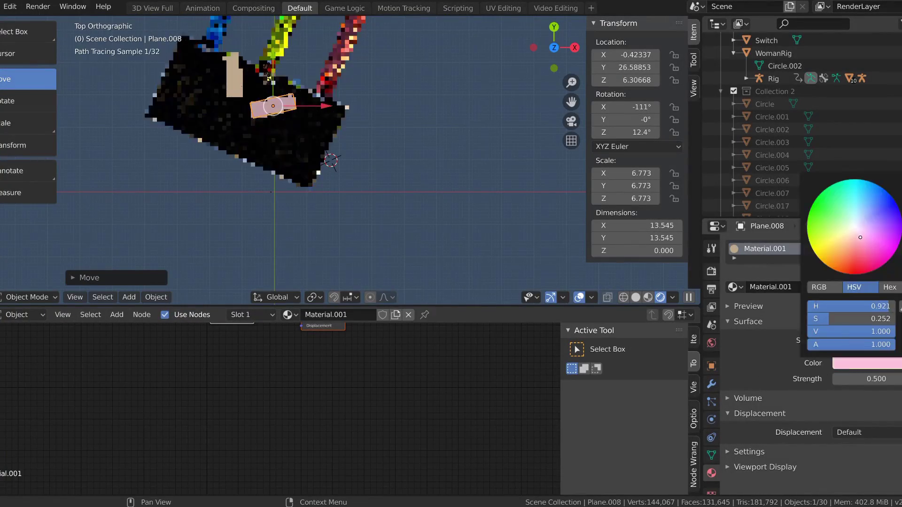
key("KP_0")
left_click_drag(873, 384, 886, 384)
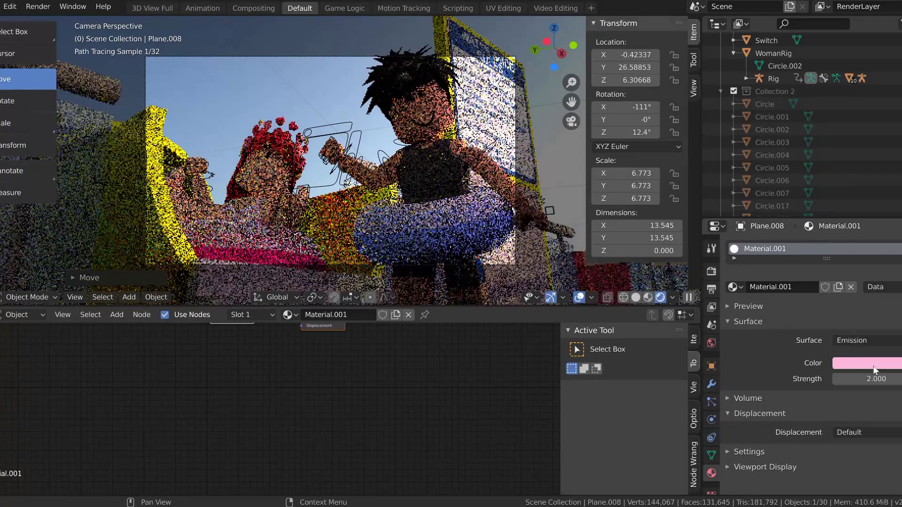
left_click(874, 366)
left_click_drag(863, 247, 860, 254)
left_click_drag(882, 379, 877, 378)
- Duplicate the pinkish-red plane, turn the copy to Z -148°, and place it at about X -10.56, Y 44.67
key("KP_7")
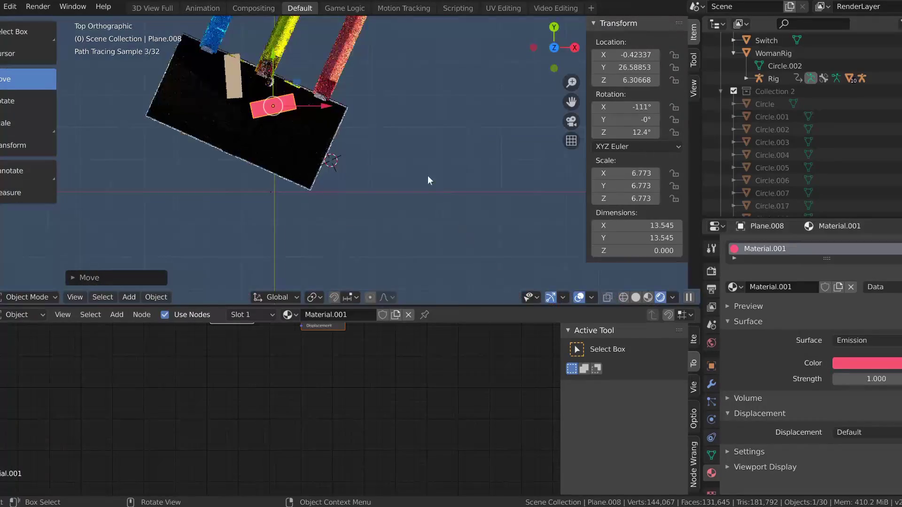
key("shift+d")
left_click(423, 139)
key("r")
left_click(146, 43)
key("g")
left_click(149, 37)
- Make the third plane's material independent and set its emission colour to blue
left_click(812, 287)
left_click(876, 363)
left_click(870, 199)
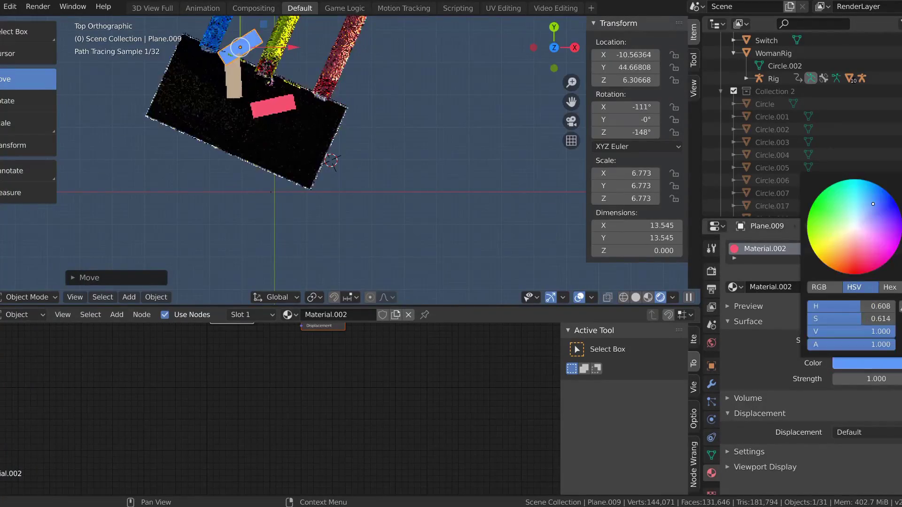
- Move the blue light plane to about X -7.03, Y 39.60, Z 5.92 and lighten its colour to pale blue
key("KP_0")
key("KP_7")
key("g")
left_click(353, 113)
key("KP_0")
scroll(354, 113, "down", 3)
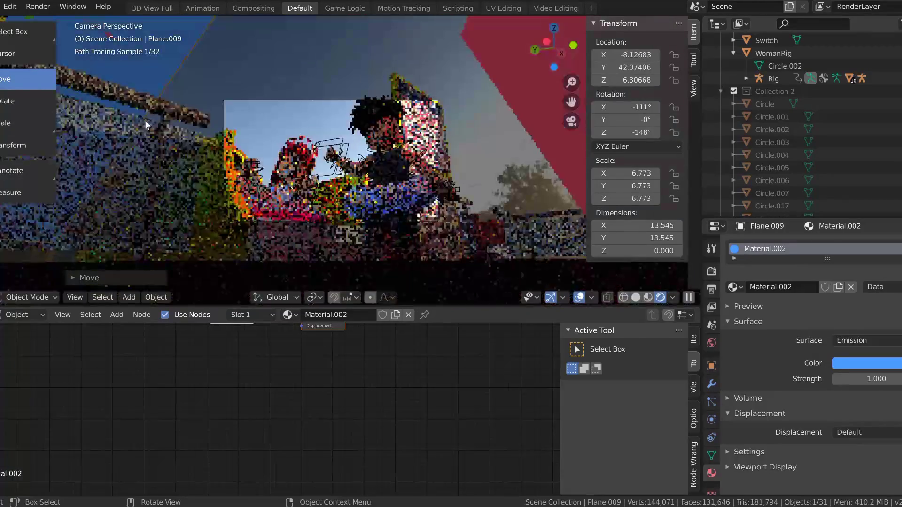
key("g")
left_click(212, 129)
left_click(859, 363)
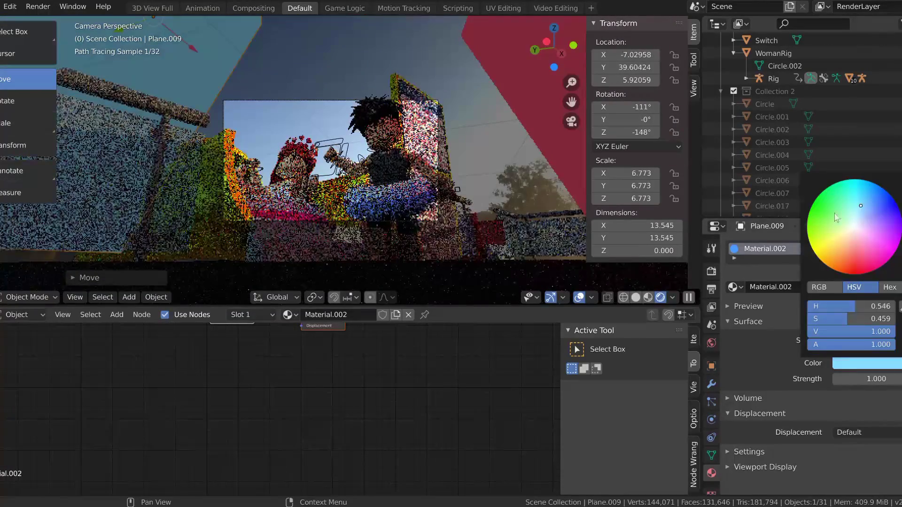
- Set the sunrise world background strength to 1.4 and save the file
left_click(711, 343)
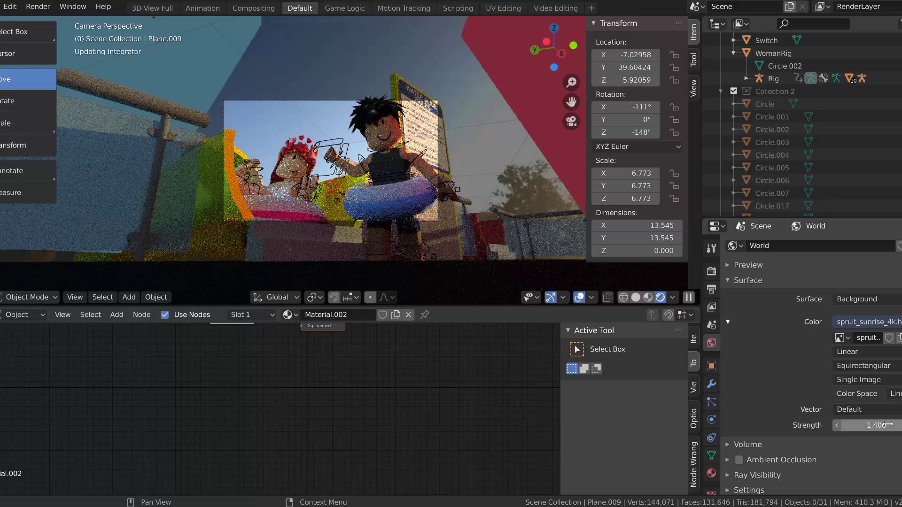
key("KP_7")
key("ctrl+s")
- Move the pale orange light plane to about X -10.64, Y 32.33, set its emission strength to 1, and save the file
left_click_drag(234, 91, 240, 101)
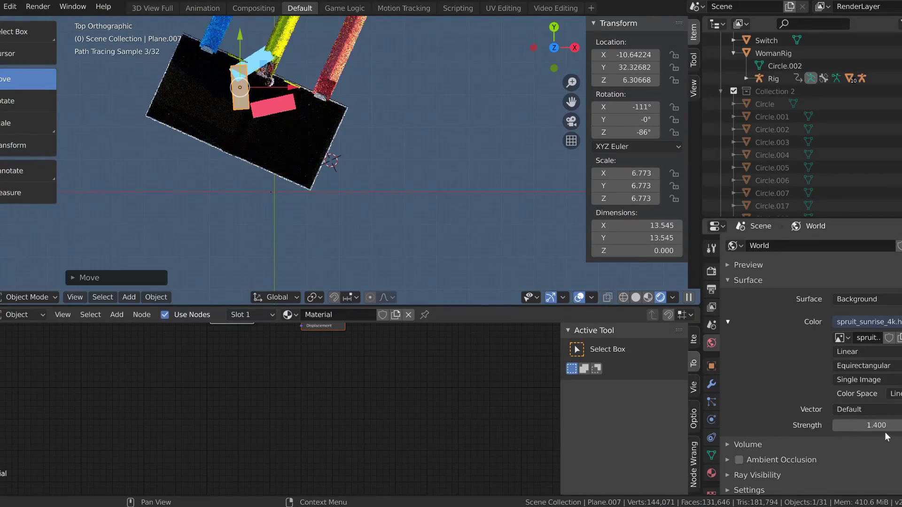
left_click(711, 473)
key("KP_0")
key("ctrl+s")
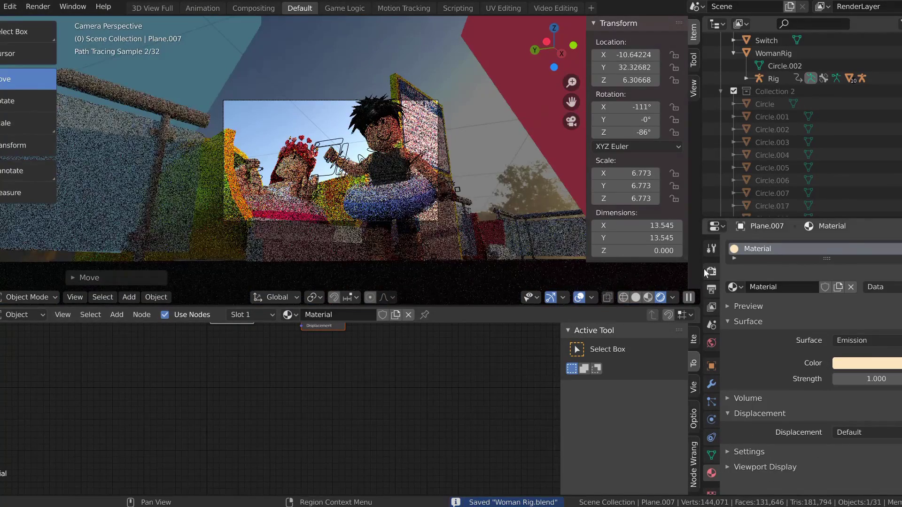
- Make the render's film background transparent
left_click(711, 272)
left_click(711, 289)
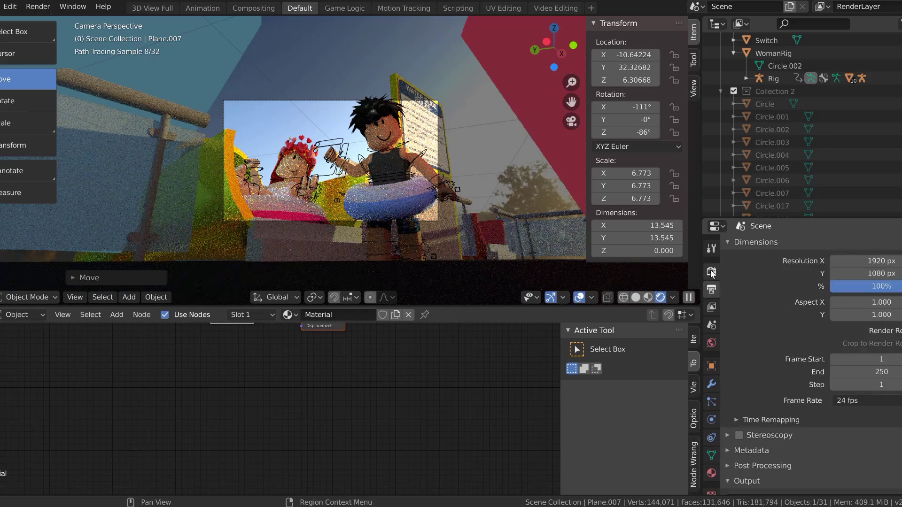
left_click(711, 271)
left_click(761, 448)
scroll(771, 456, "down", 3)
left_click(771, 464)
- Go through the render layer's pass and denoising settings, and render the image
left_click(711, 309)
left_click(712, 318)
left_click(711, 307)
scroll(831, 299, "down", 10)
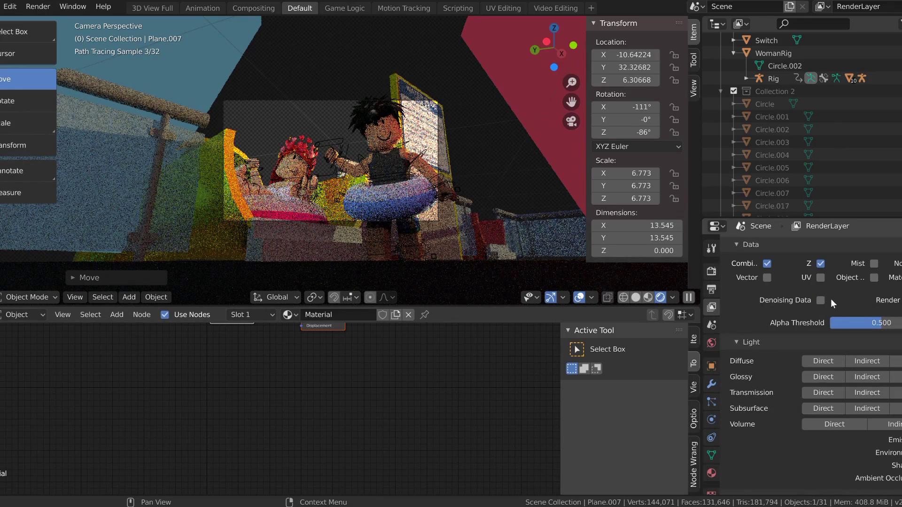
left_click(26, 7)
left_click(52, 18)
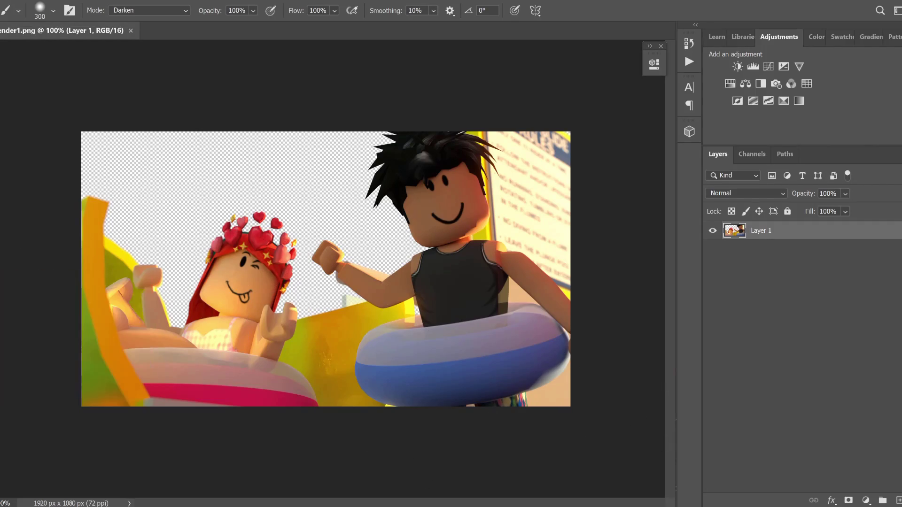
- In Photoshop, smooth rough spots on the rendered characters with the Blur tool at size 45 and 80% strength
left_click(0, 265)
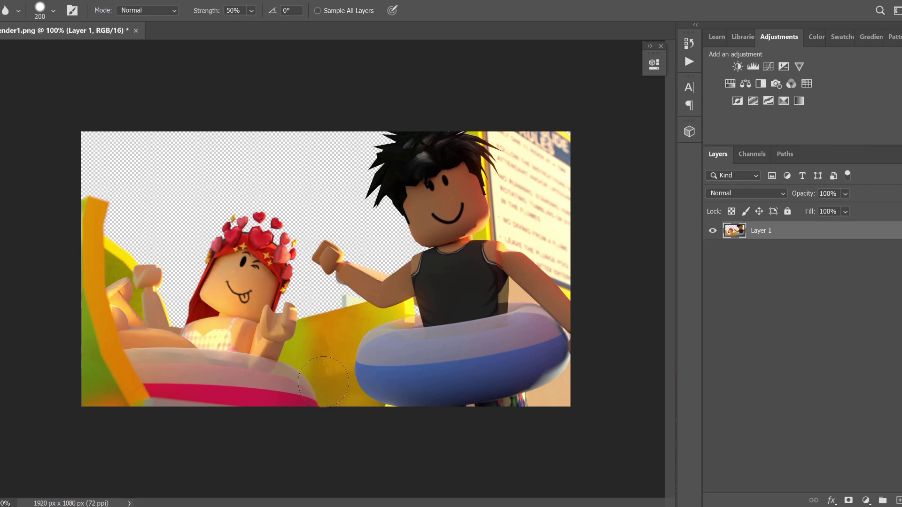
key("ctrl+plus")
key("ctrl+plus")
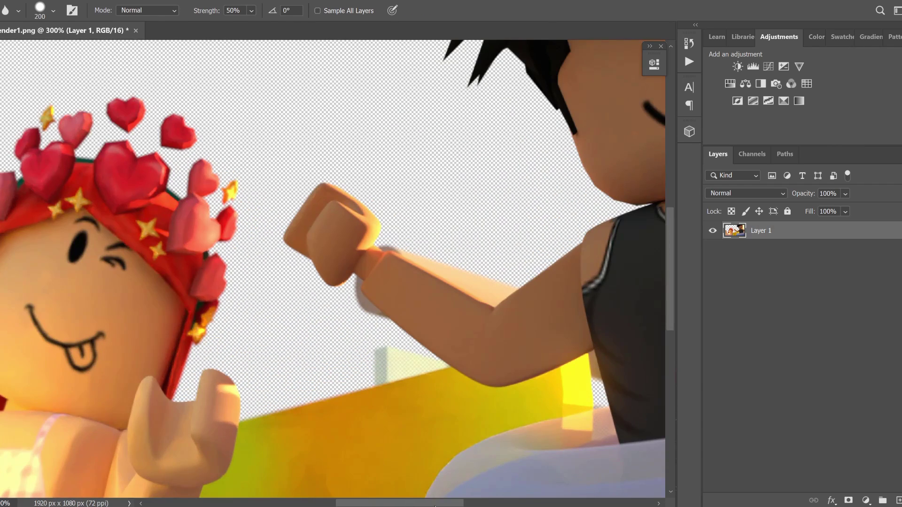
left_click_drag(351, 502, 420, 498)
scroll(424, 316, "up", 3)
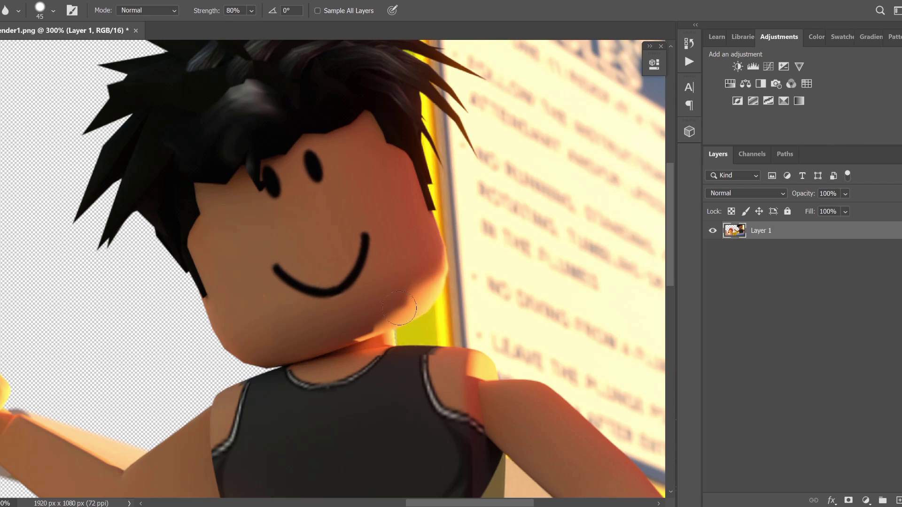
scroll(371, 326, "down", 3, "alt")
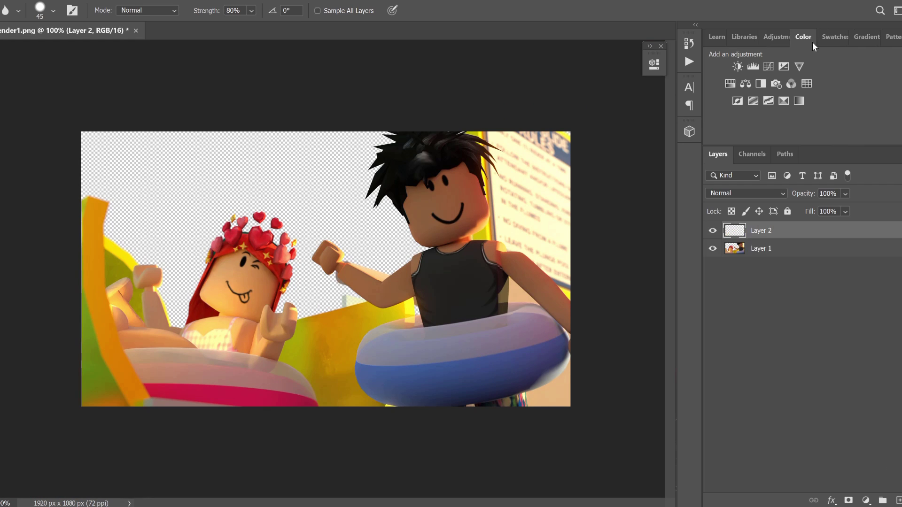
- Paint soft black shading along the bottom edge of the image on Layer 2 with a 700 px brush
left_click(814, 42)
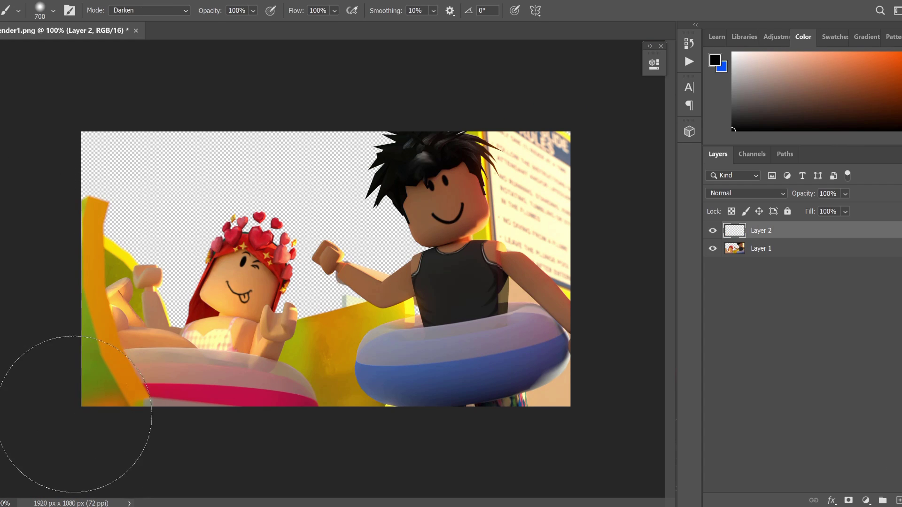
left_click_drag(57, 158, 207, 270)
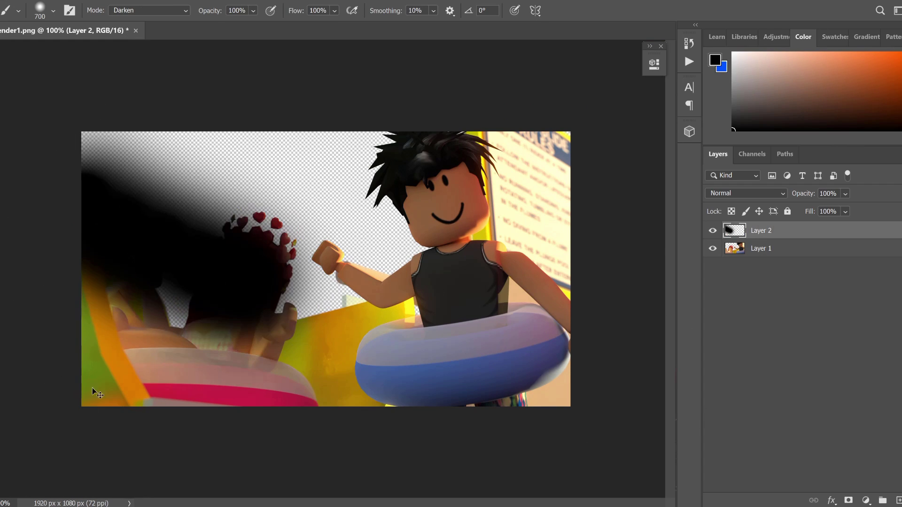
key("ctrl+z")
mouse_move(185, 425)
left_mouse_down()
mouse_move(501, 479)
mouse_move(618, 470)
left_mouse_up()
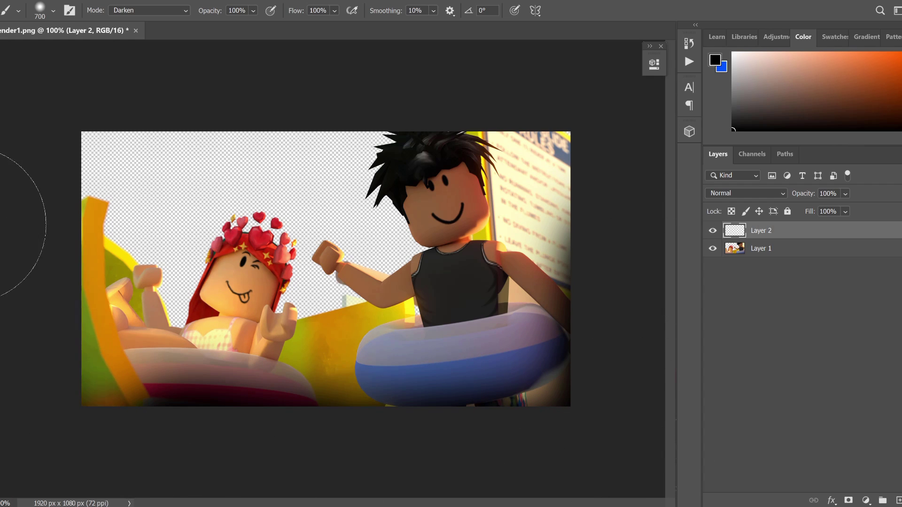
- Set the shading layer's blend mode to Soft Light and apply a Gaussian Blur with a 4.6 px radius
left_click(747, 193)
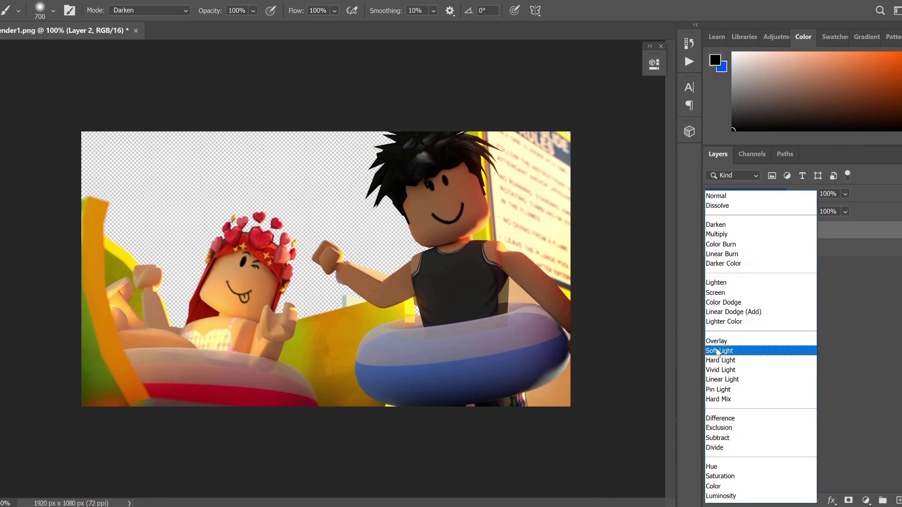
left_click(712, 356)
left_click(123, 1)
mouse_move(188, 141)
left_click(322, 188)
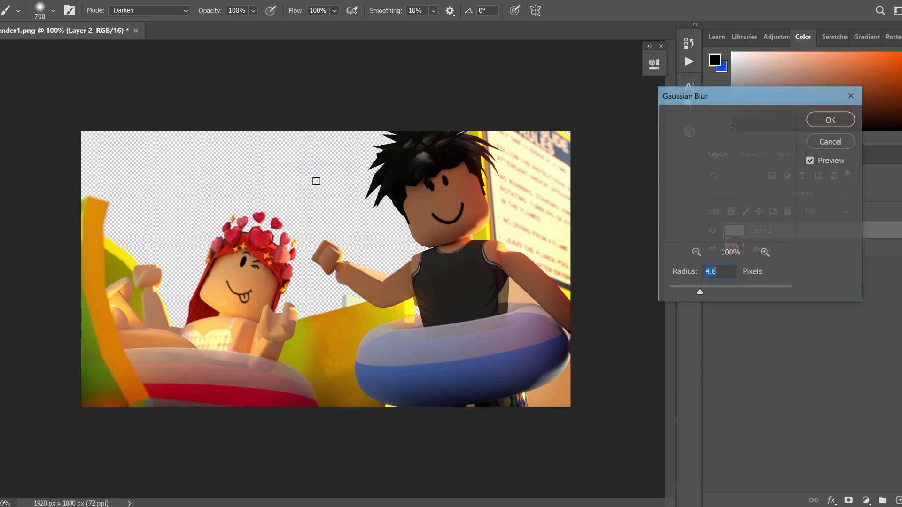
left_click(831, 120)
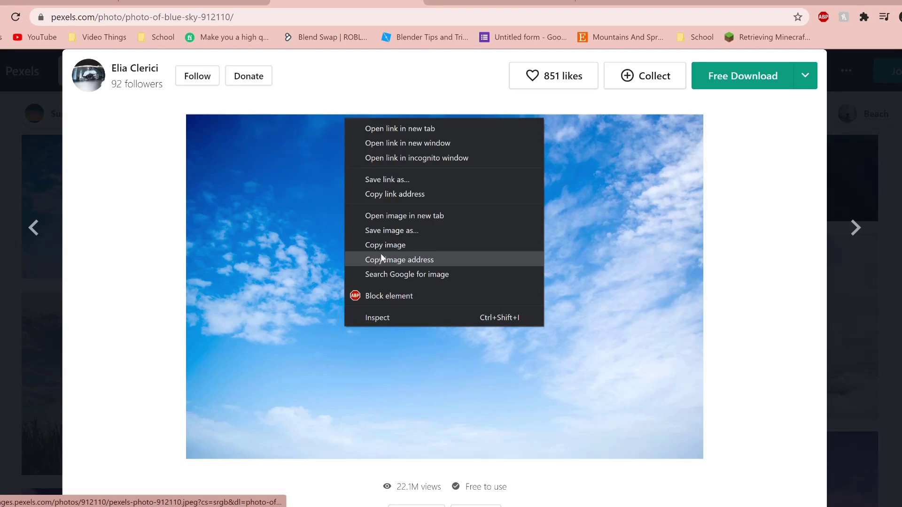
- Try the blue sky photo from Pexels as the bottom layer behind the characters and reposition it
left_click(384, 244)
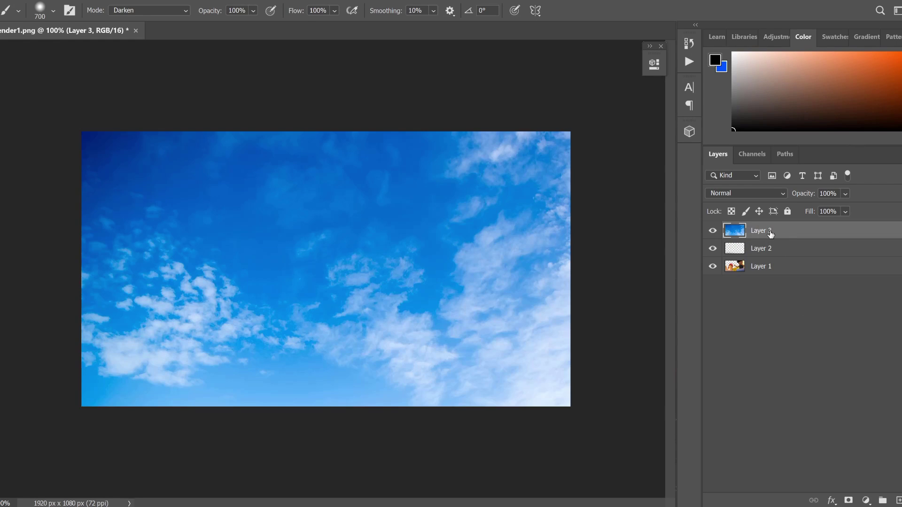
key("ctrl+shift+bracketleft")
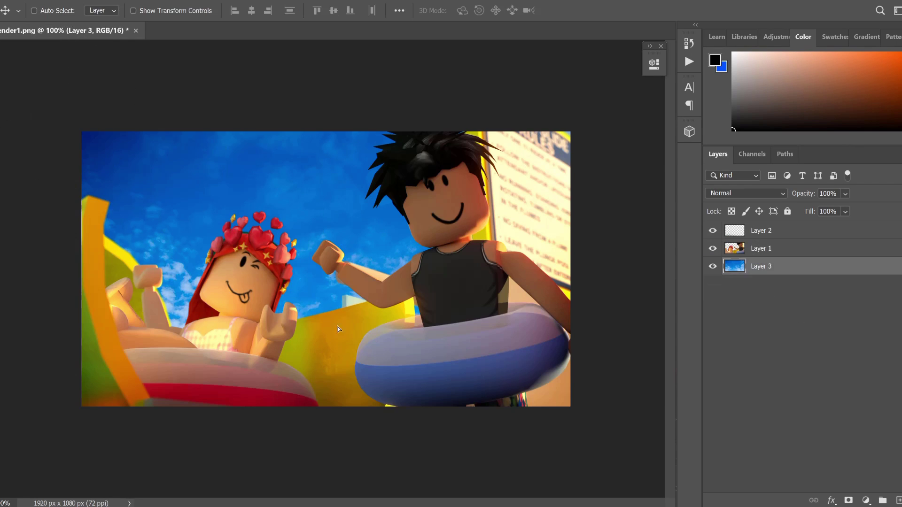
left_click_drag(340, 329, 244, 251)
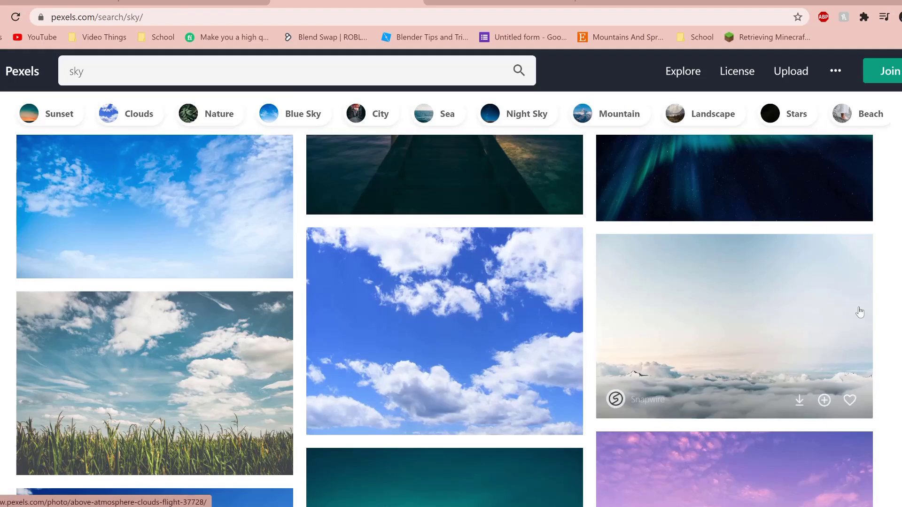
- Find a cloudy sky photo with a low sun among the Pexels sky results and copy the image
scroll(451, 282, "down", 5)
left_click(443, 343)
right_click(395, 276)
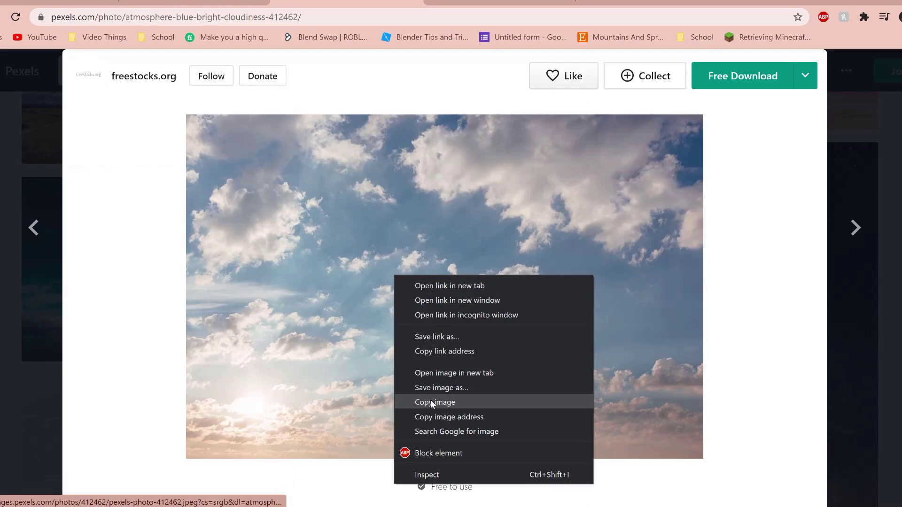
left_click(435, 403)
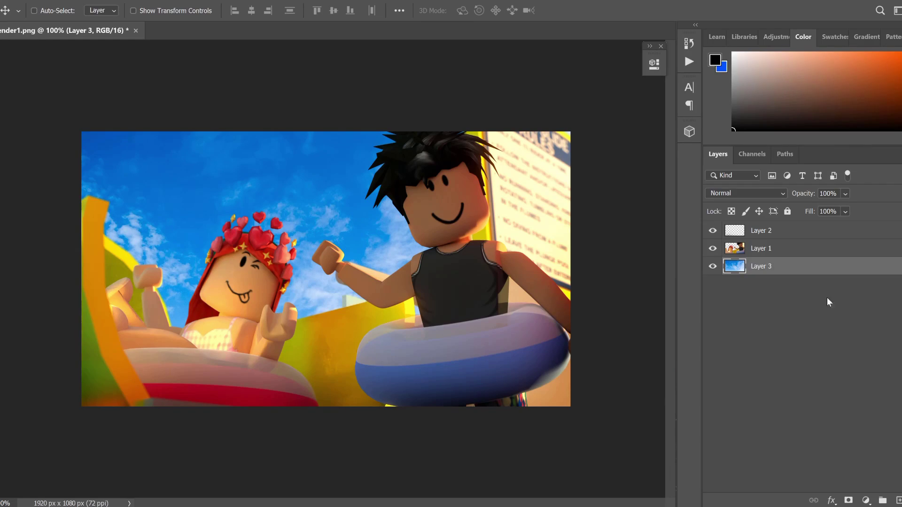
- Replace the blue sky layer with the copied cloudy sky, send it behind the characters, and reposition it
key("Delete")
key("ctrl+v")
key("ctrl+shift+bracketleft")
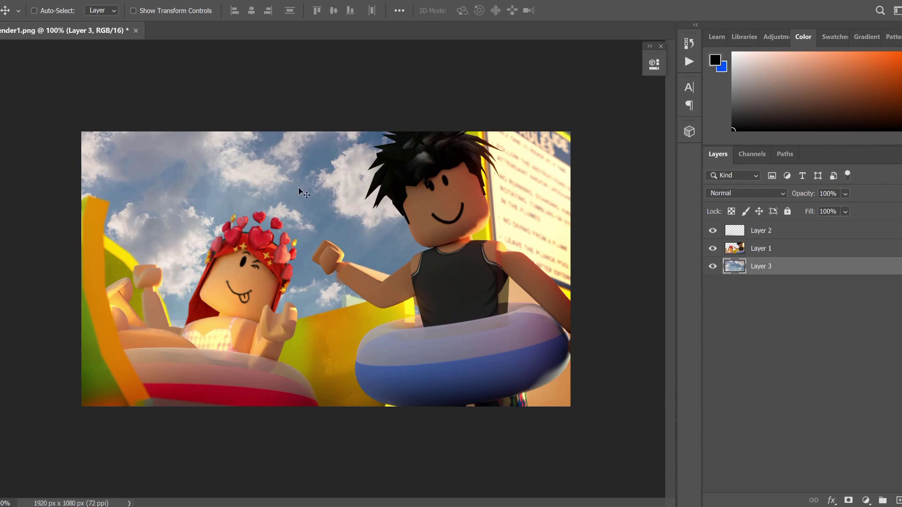
left_click_drag(245, 184, 155, 166)
- Apply a Gaussian Blur with a 4.1 px radius to the cloudy sky layer
left_click(135, 0)
mouse_move(174, 121)
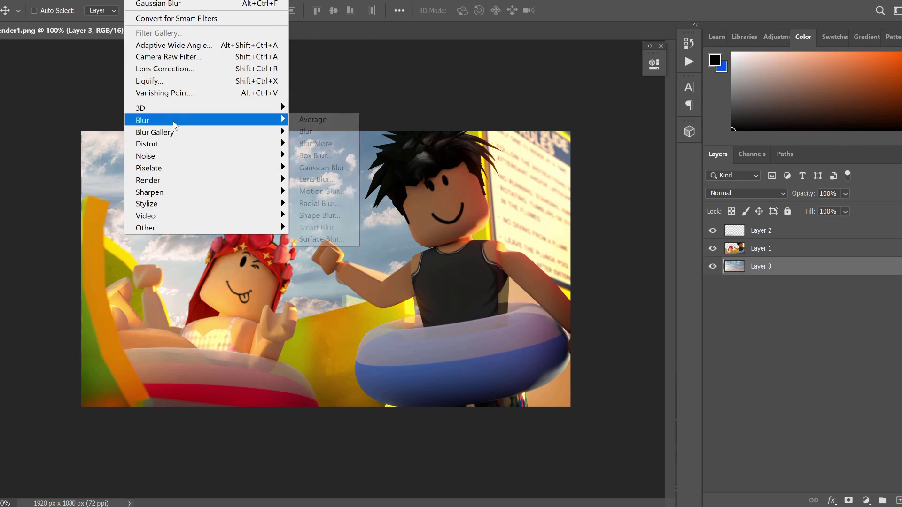
left_click(310, 162)
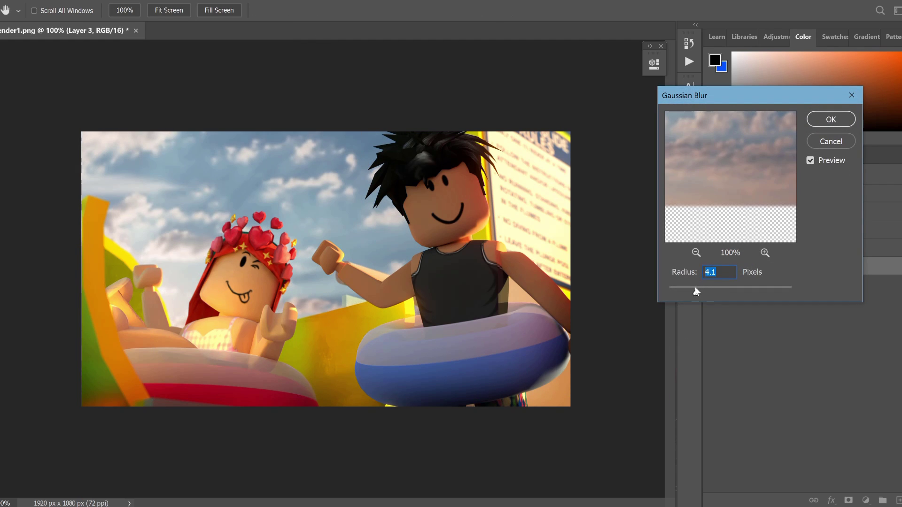
left_click(820, 123)
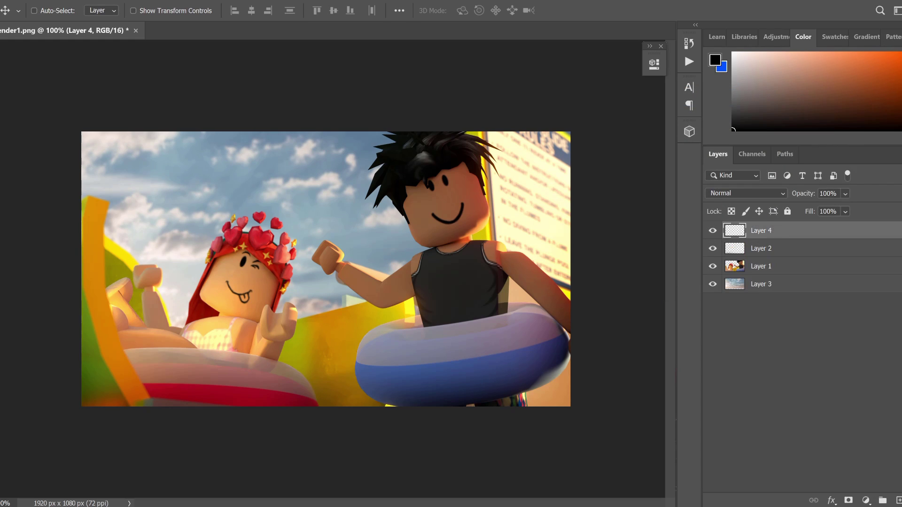
- On a new top layer, paint soft yellow over the image's upper-right edges and orange-red along its upper edge
left_click(901, 122)
left_click(0, 189)
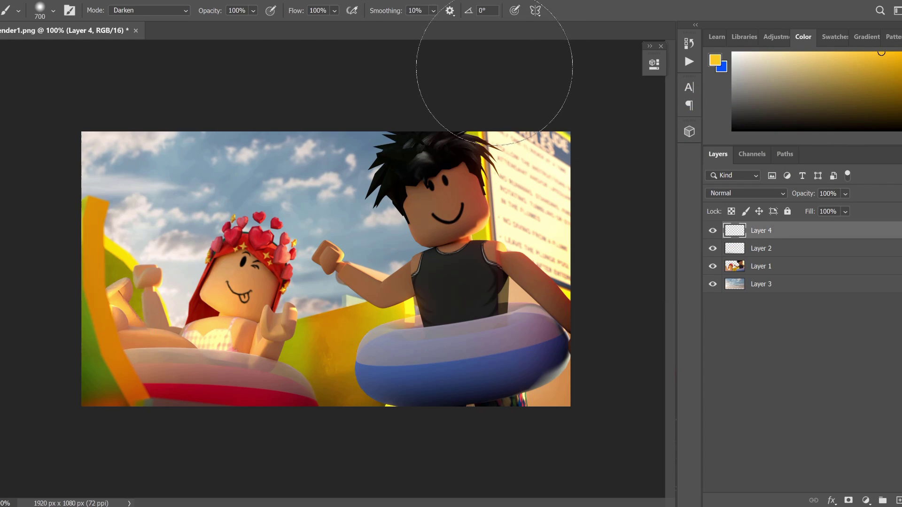
mouse_move(594, 127)
left_mouse_down()
mouse_move(469, 57)
mouse_move(310, 60)
left_mouse_up()
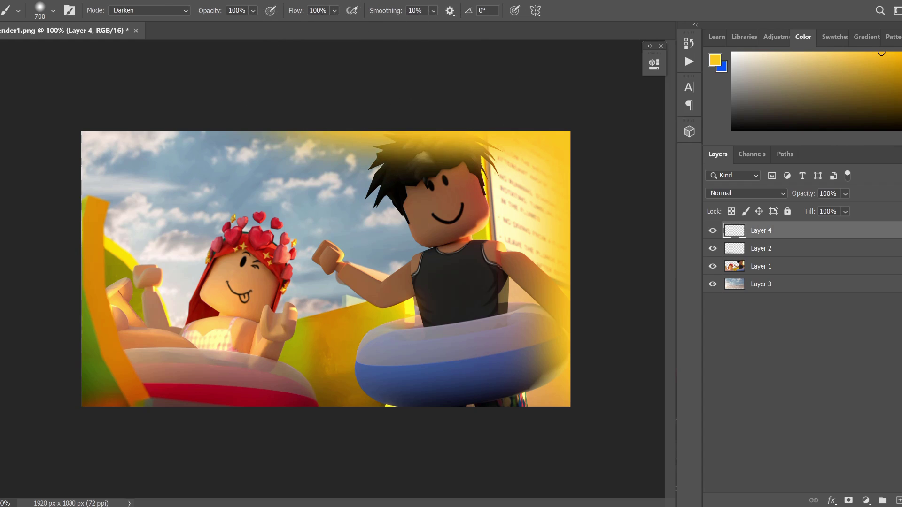
left_click(901, 127)
left_click(901, 129)
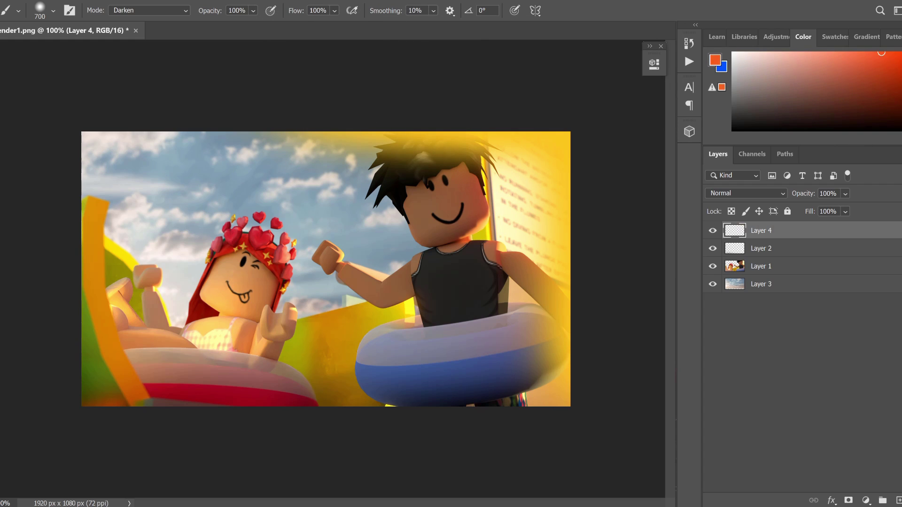
left_click_drag(237, 76, 164, 68)
- Apply a 124.4 px Gaussian Blur to the painted colour layer and set its blend mode to Screen
left_click(136, 1)
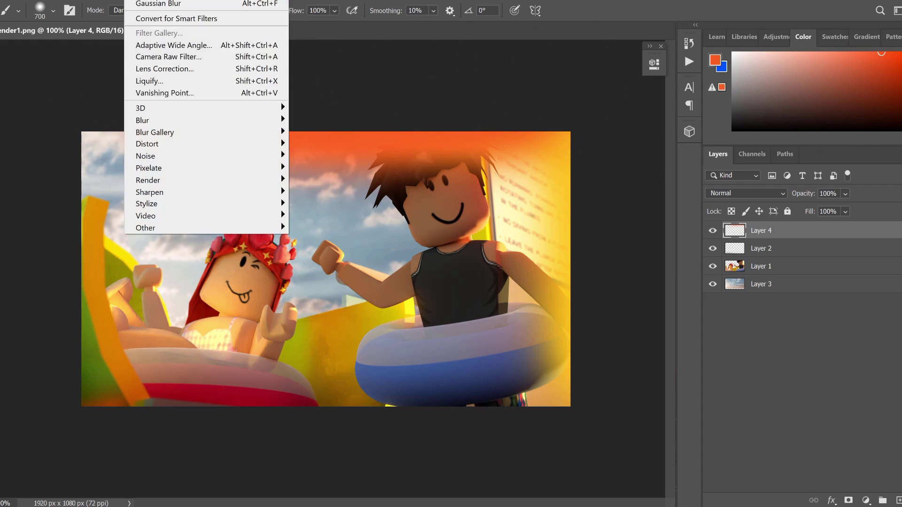
mouse_move(202, 151)
left_click(324, 174)
mouse_move(757, 292)
left_mouse_down()
mouse_move(768, 291)
mouse_move(753, 291)
left_mouse_up()
key("Return")
left_click(748, 193)
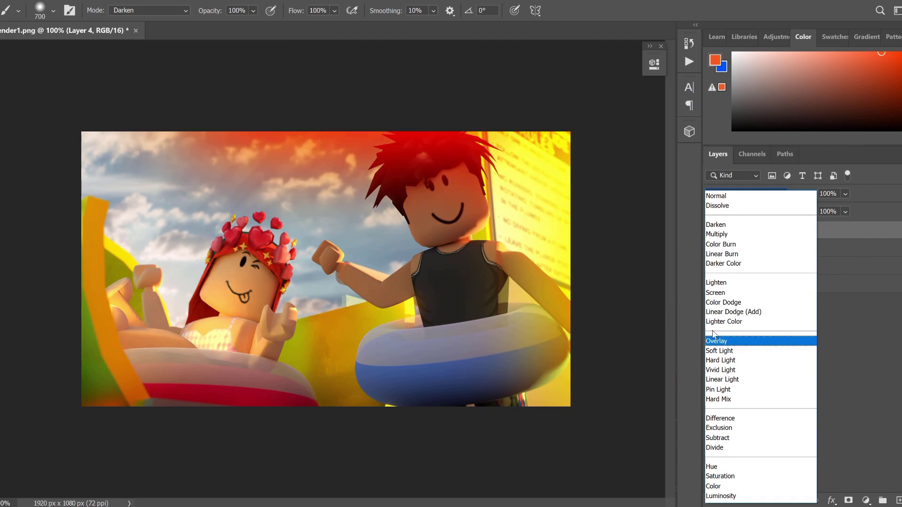
left_click(715, 295)
- Enlarge the blurred glow layer to about 144% and shift it so the light falls softly from the upper right
left_click(4, 0)
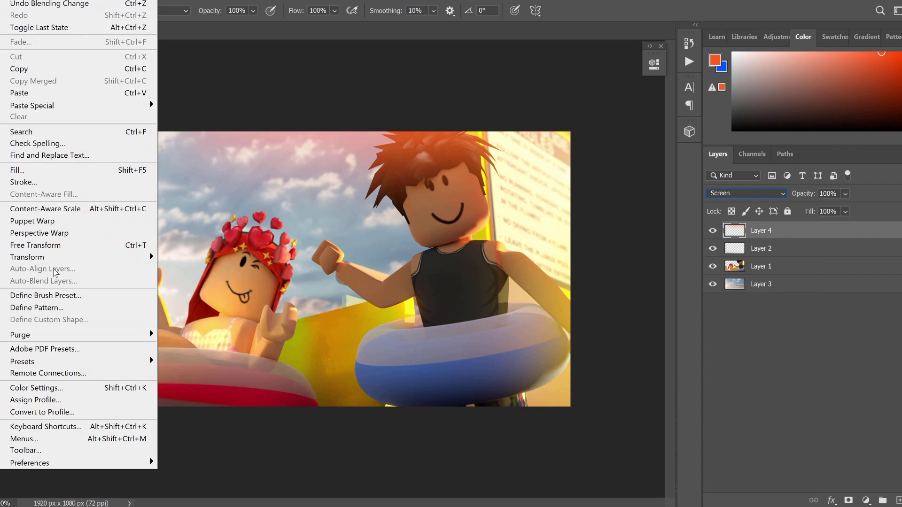
left_click(61, 246)
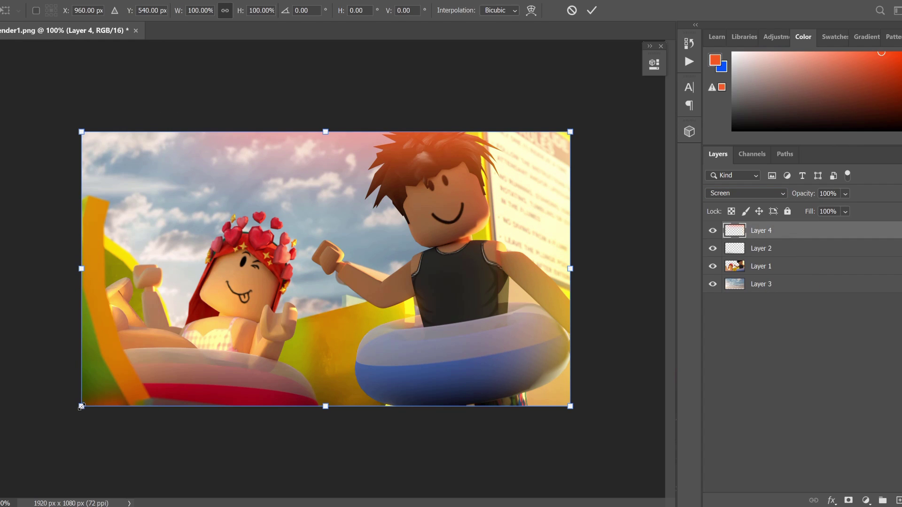
left_click_drag(80, 407, 0, 489)
left_click_drag(572, 131, 641, 92)
left_click_drag(517, 157, 534, 148)
mouse_move(529, 196)
left_mouse_down()
mouse_move(491, 192)
mouse_move(527, 185)
mouse_move(517, 192)
left_mouse_up()
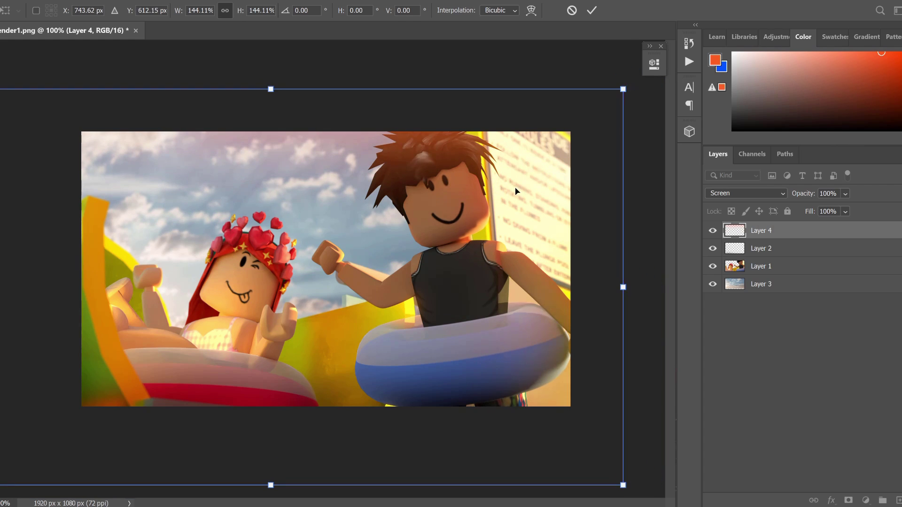
key("Return")
- Switch to the Pixabay fire particles video in the browser, pause it at 00:02, and copy a screen capture of the glowing particles
scroll(157, 232, "down", 12)
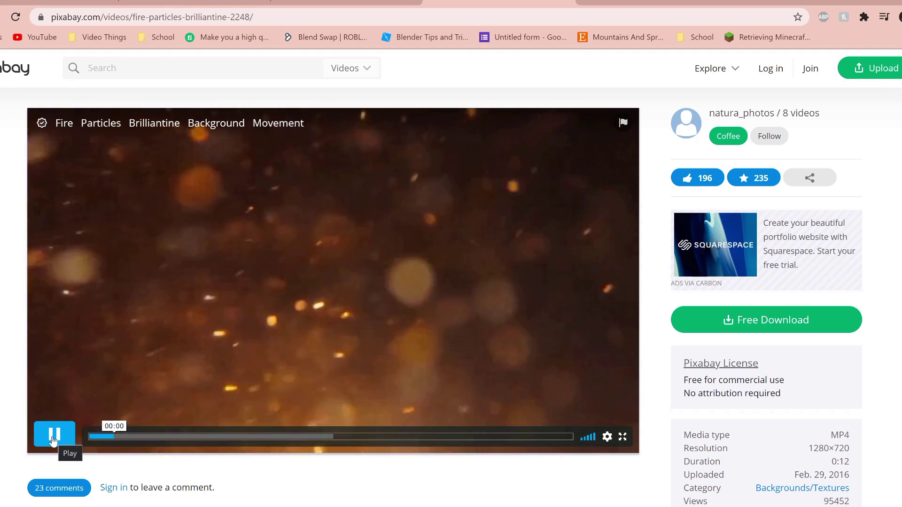
left_click(55, 439)
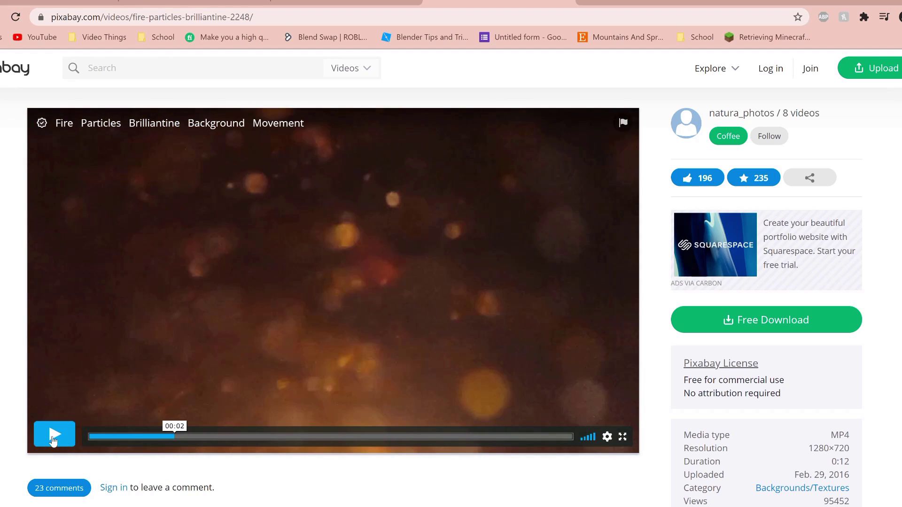
key("Print")
left_click_drag(241, 244, 560, 422)
left_click_drag(307, 307, 258, 216)
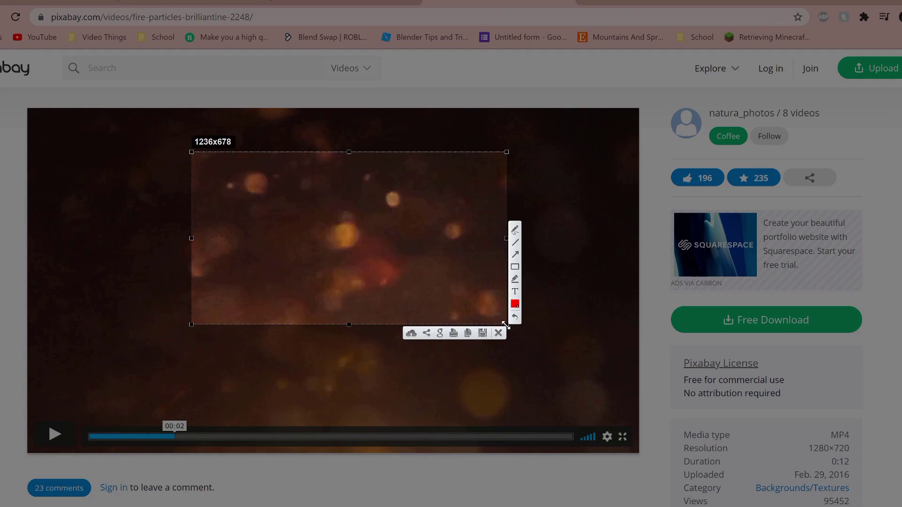
left_click_drag(505, 326, 623, 397)
left_click(580, 404)
- Switch to Photoshop, paste the particle capture beneath the glow layer, and enlarge it to cover the whole canvas
key("alt+Tab")
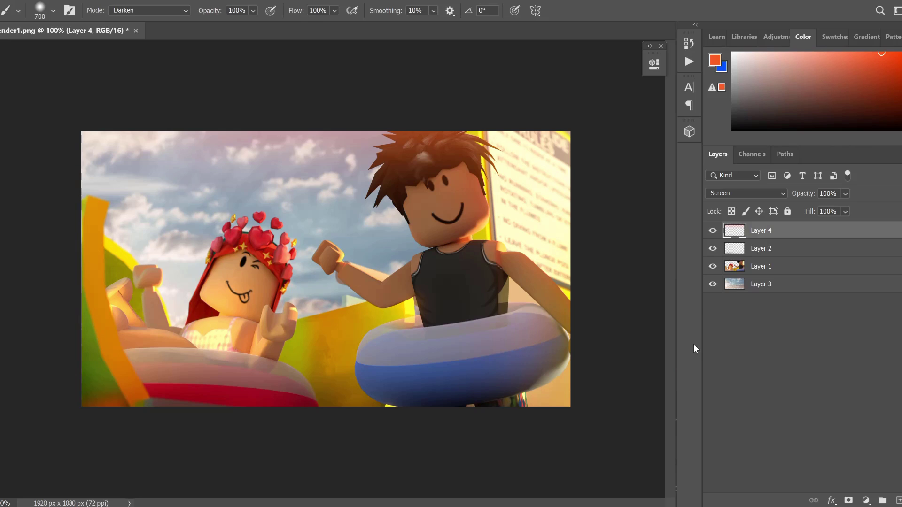
key("ctrl+v")
left_click_drag(761, 231, 760, 256)
left_click(4, 1)
left_click(35, 246)
left_click_drag(540, 147, 648, 87)
left_click_drag(405, 222, 352, 252)
left_click(592, 9)
- Set the particle layer's blend mode to Color Dodge and shift the layer sideways over the characters
left_click(746, 193)
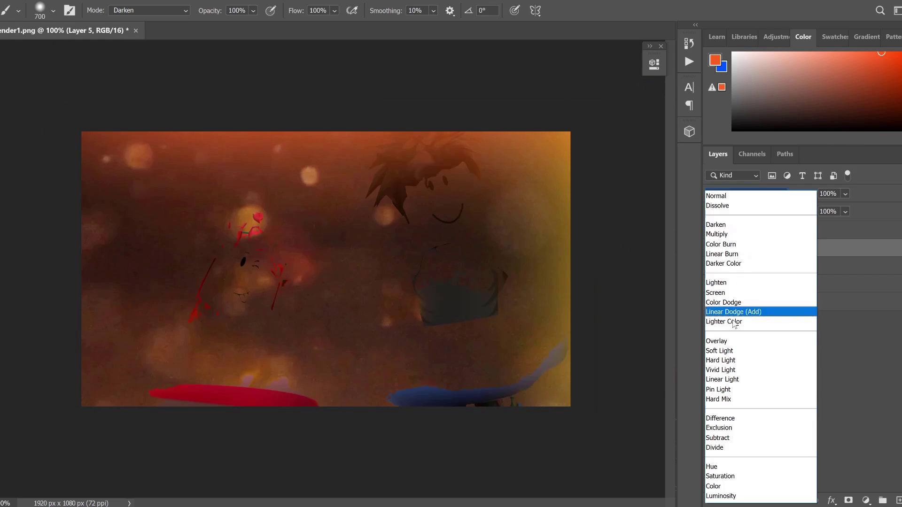
left_click(733, 301)
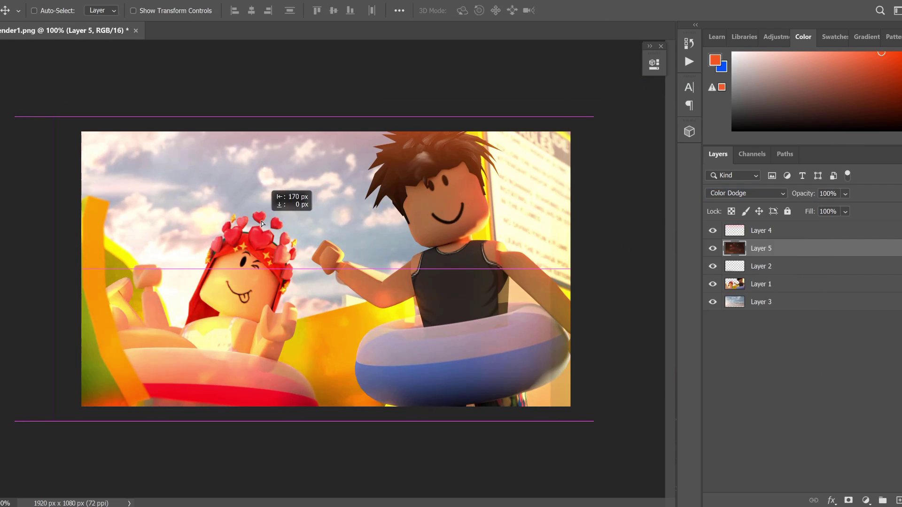
left_click_drag(262, 224, 282, 226)
- Soften the particle layer with a light Gaussian Blur
left_click(136, 1)
mouse_move(142, 121)
left_click(322, 168)
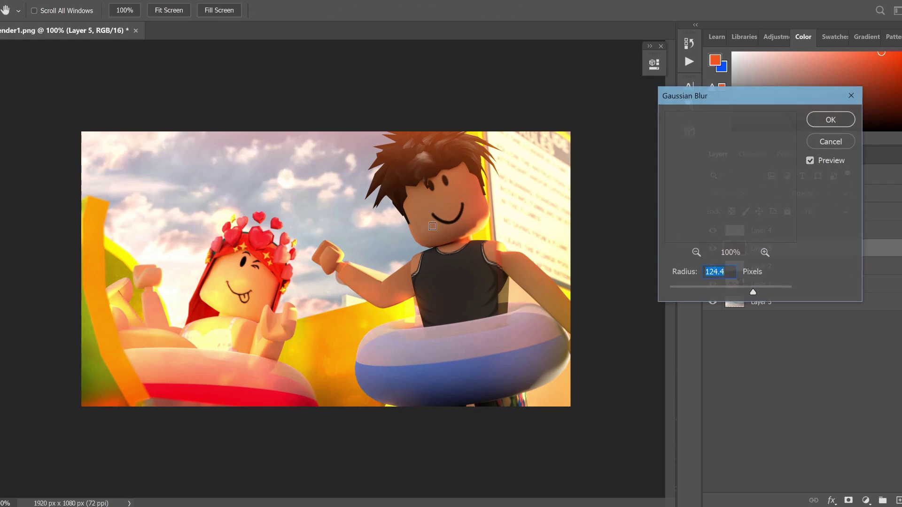
left_click_drag(753, 291, 709, 287)
left_click(831, 119)
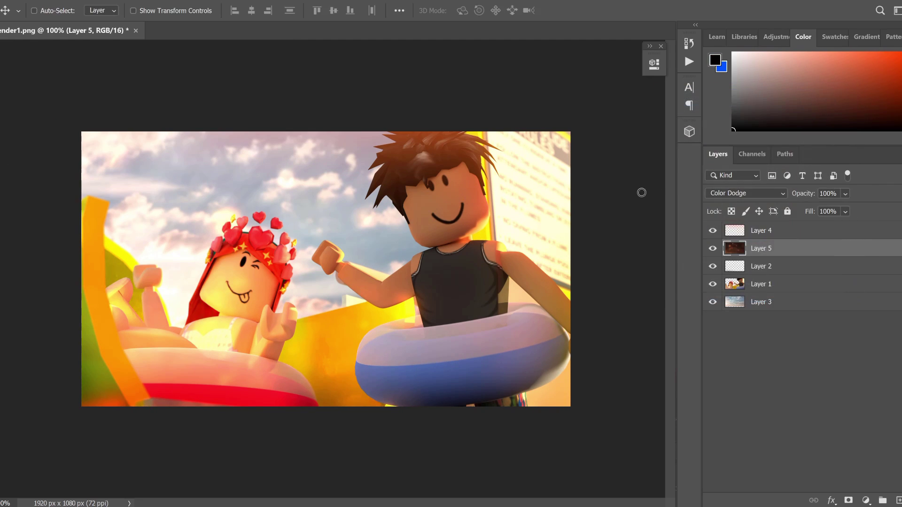
- Paint a dark tone on the particle layer over the red-haired character to tone down the glow on her
key("b")
key("bracketleft")
left_click_drag(230, 295, 226, 306)
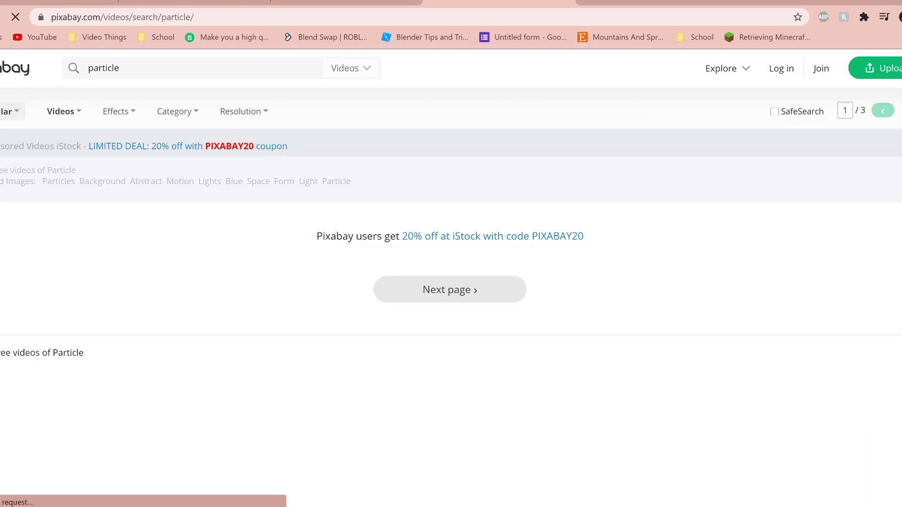
- Search the Pixabay videos for "water" and open the Iceland waterfall video
type("water")
key("Return")
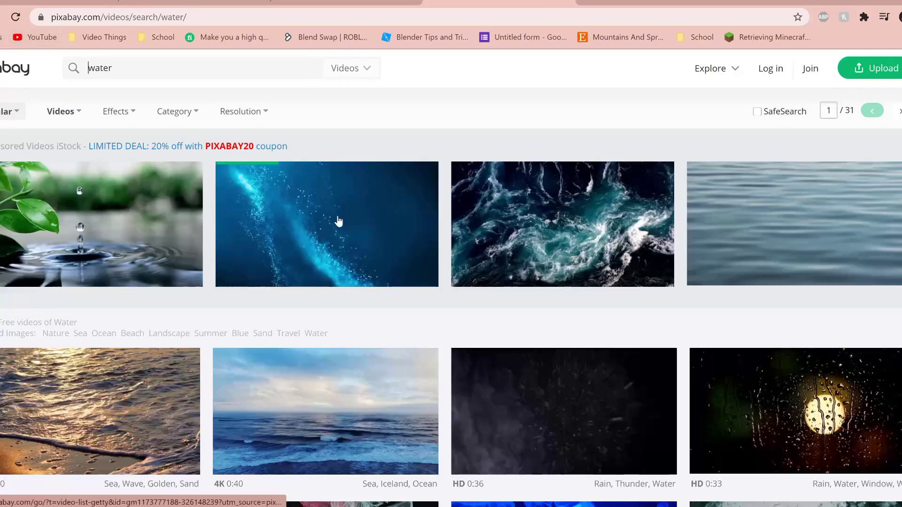
scroll(338, 221, "down", 15)
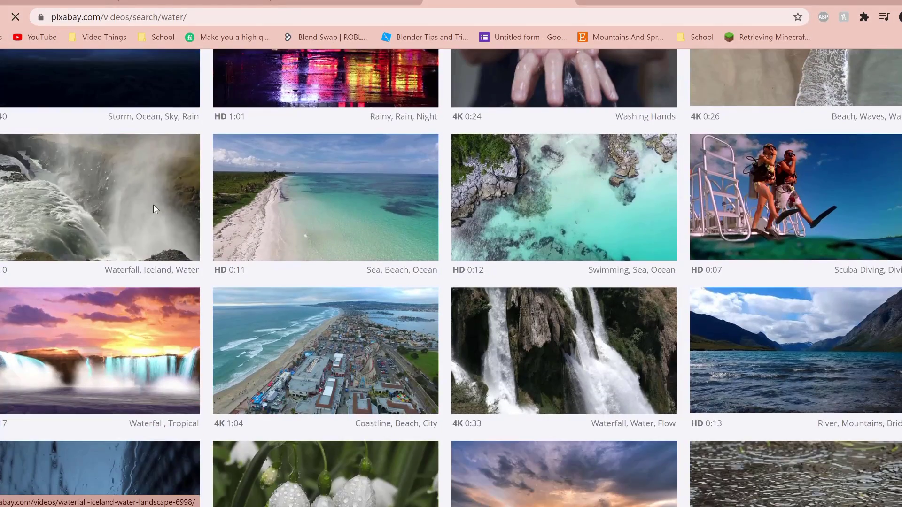
left_click(155, 209)
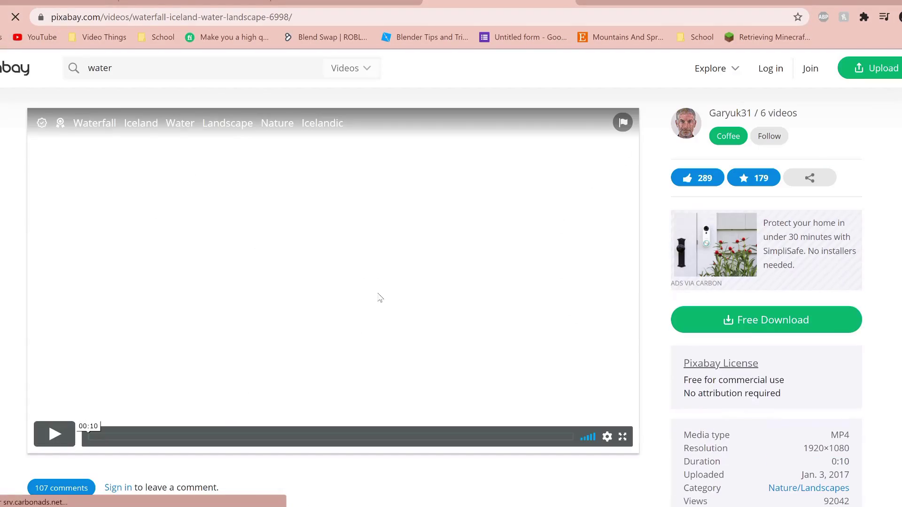
- Copy a screen capture of the white water crest in the waterfall video, about 522 × 484 px
key("Print")
left_click_drag(304, 314, 367, 382)
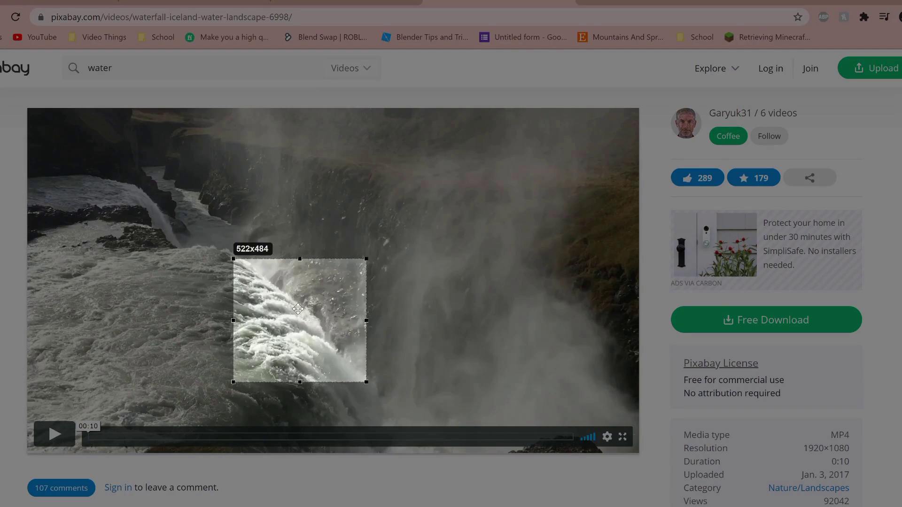
key("ctrl+c")
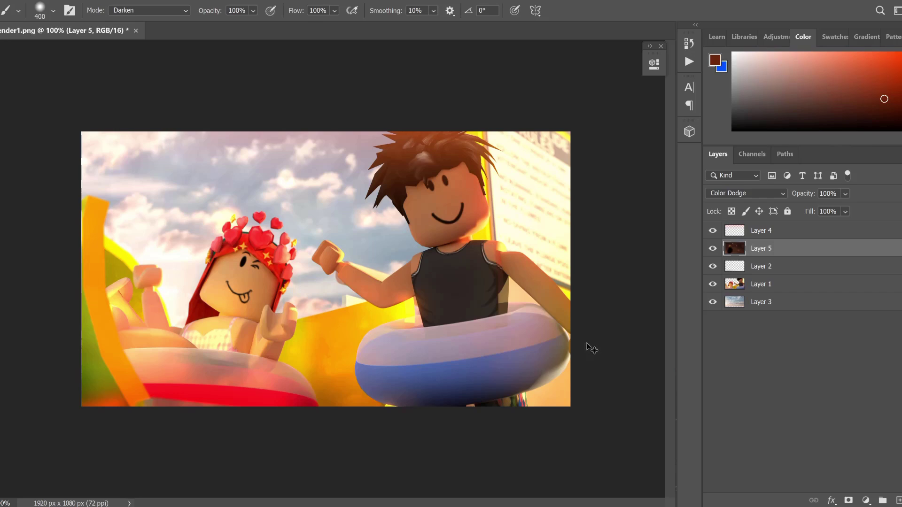
- Paste the water capture, rotate it -46.49°, scale it to 147.97% by 129.81%, and place it over the pink float
key("ctrl+v")
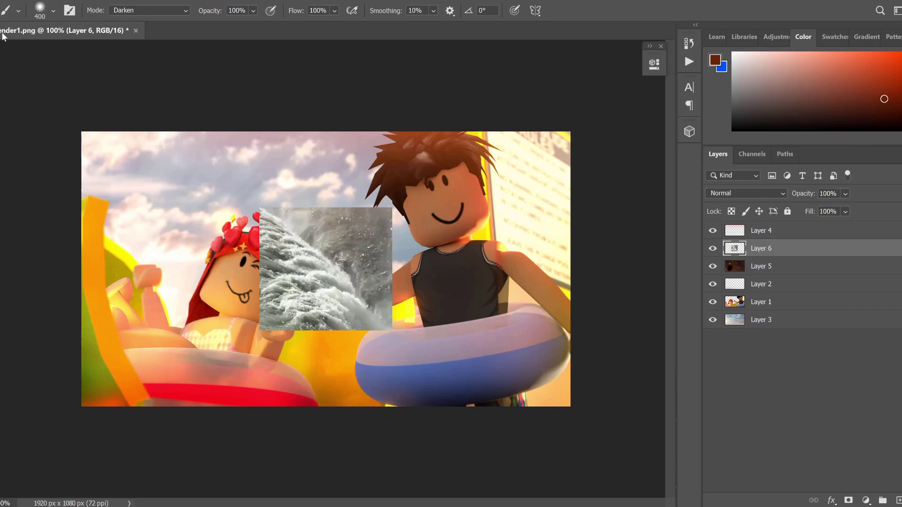
left_click(5, 0)
left_click(41, 248)
left_click_drag(342, 188, 266, 188)
left_click_drag(307, 292, 175, 401)
left_click_drag(284, 372, 395, 377)
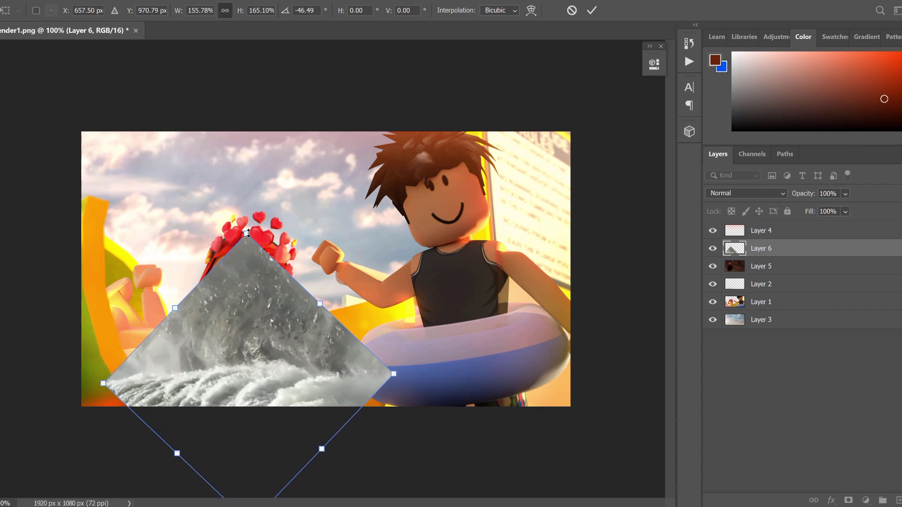
left_click_drag(250, 233, 281, 274, "shift")
left_click_drag(267, 329, 260, 356)
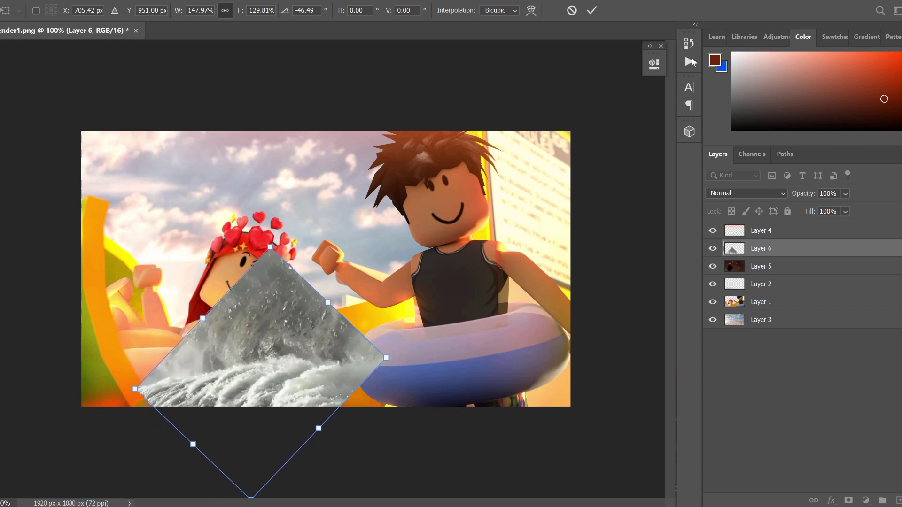
left_click(592, 10)
- Set the water layer's blend mode to Screen and erase its edges, leaving only splashes along the pink float's lower part
left_click(746, 193)
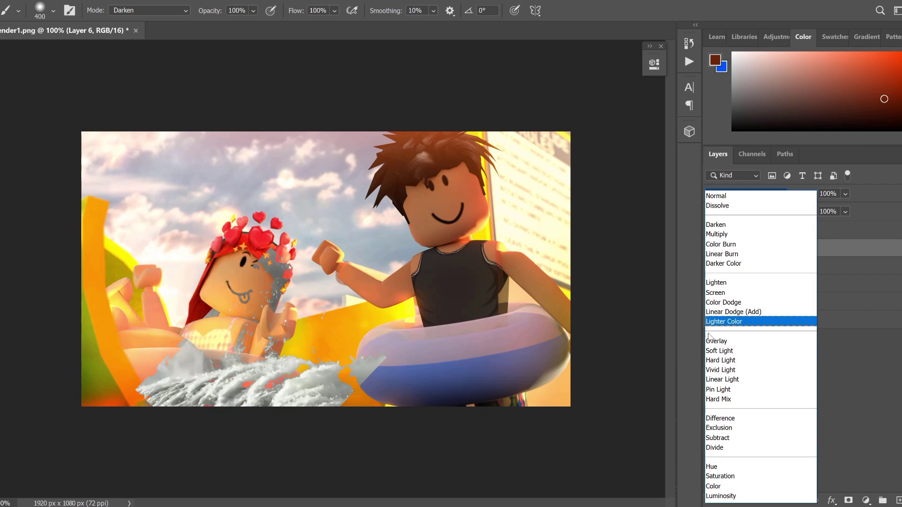
left_click(718, 292)
key("e")
mouse_move(282, 272)
left_mouse_down()
mouse_move(179, 324)
mouse_move(115, 388)
left_mouse_up()
left_click_drag(361, 323, 345, 422)
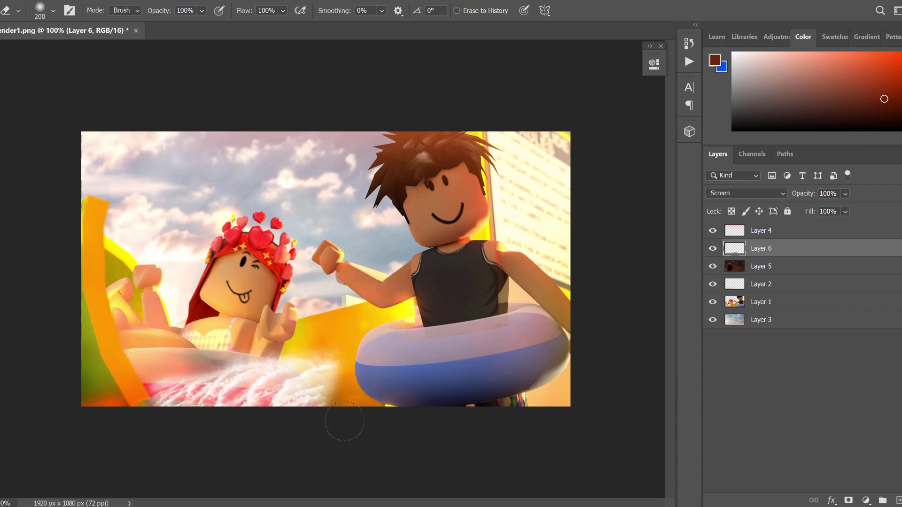
mouse_move(310, 336)
left_mouse_down()
mouse_move(320, 362)
mouse_move(221, 348)
mouse_move(284, 358)
left_mouse_up()
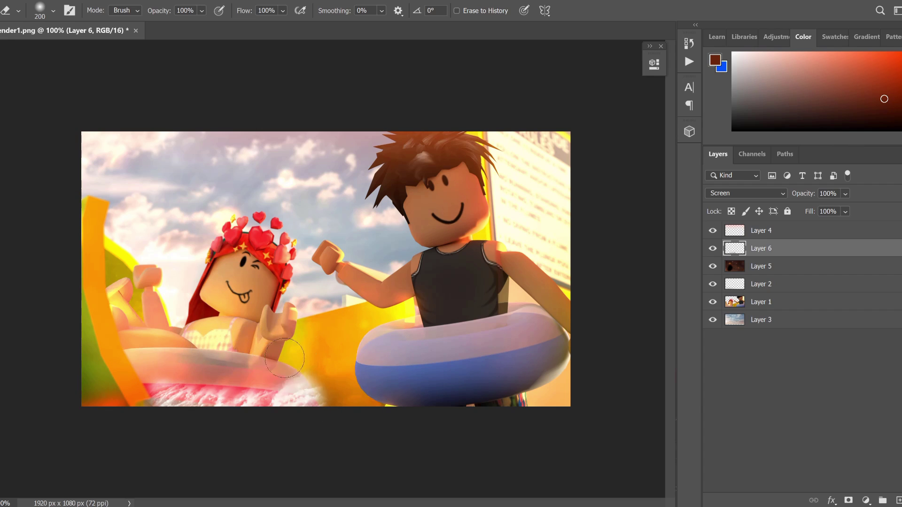
- Duplicate the water splash layer and move the copy sideways toward the blue float
key("ctrl+j")
key("v")
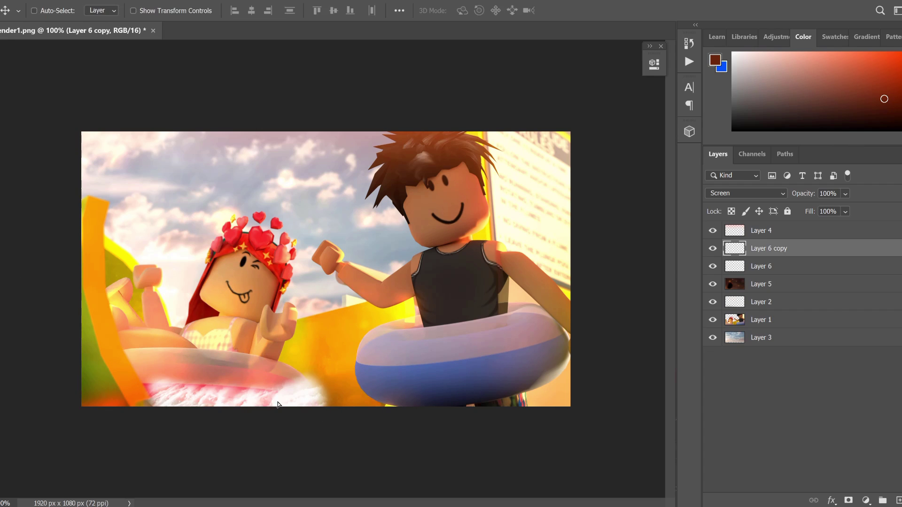
left_click_drag(280, 405, 320, 407)
key("e")
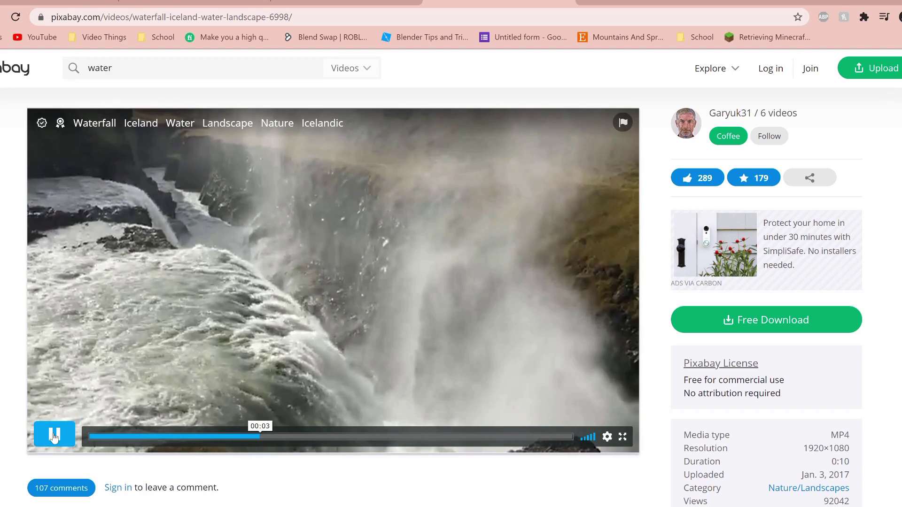
- Play the Pixabay waterfall video to 00:04, pause it, and capture another section of the white water crest
left_click(55, 436)
left_click(69, 435)
left_click(70, 434)
key("Print")
left_click_drag(245, 261, 379, 423)
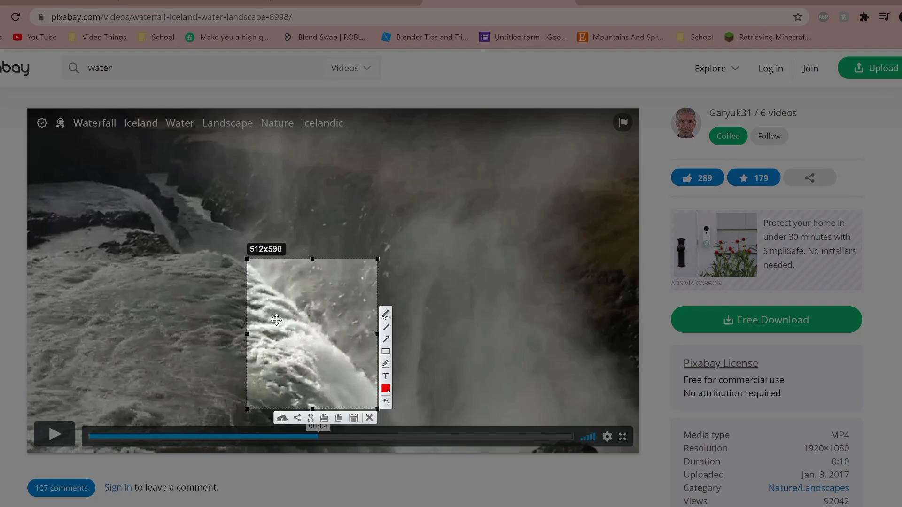
left_click_drag(343, 346, 392, 326)
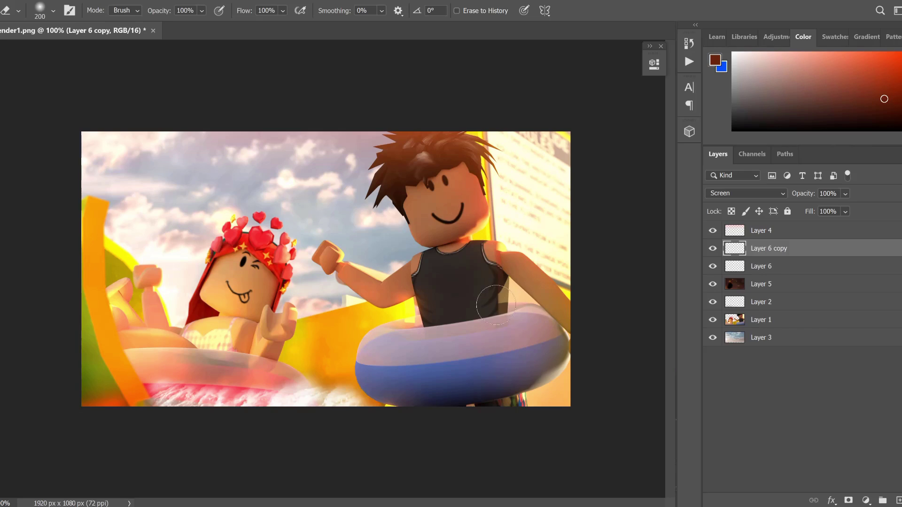
- Paste the new water capture, rotate it to -89.40°, scale it to 100.96% by 187.29%, and place it over the pink float
key("ctrl+v")
left_click(5, 2)
left_click(33, 245)
left_click_drag(381, 185, 249, 204)
left_click_drag(260, 259, 111, 338)
left_click_drag(250, 359, 380, 372)
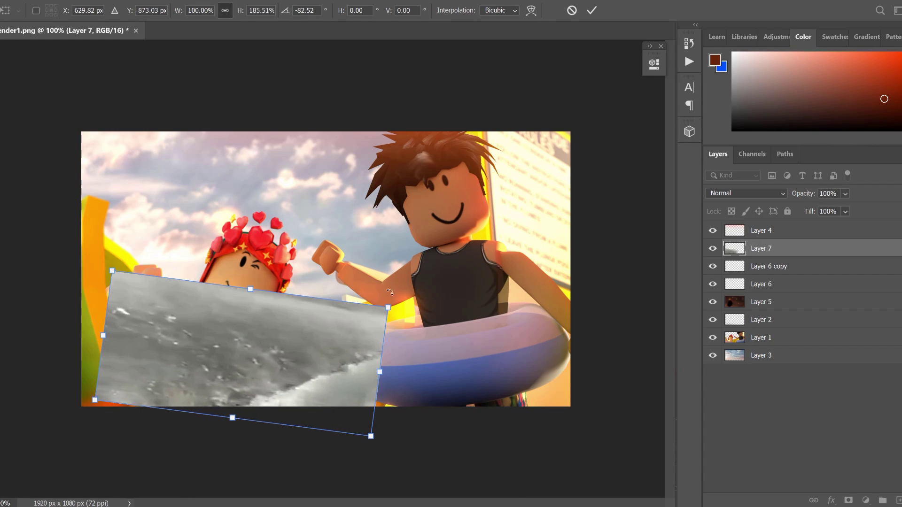
mouse_move(389, 293)
left_mouse_down()
mouse_move(385, 281)
mouse_move(389, 289)
mouse_move(397, 277)
left_mouse_up()
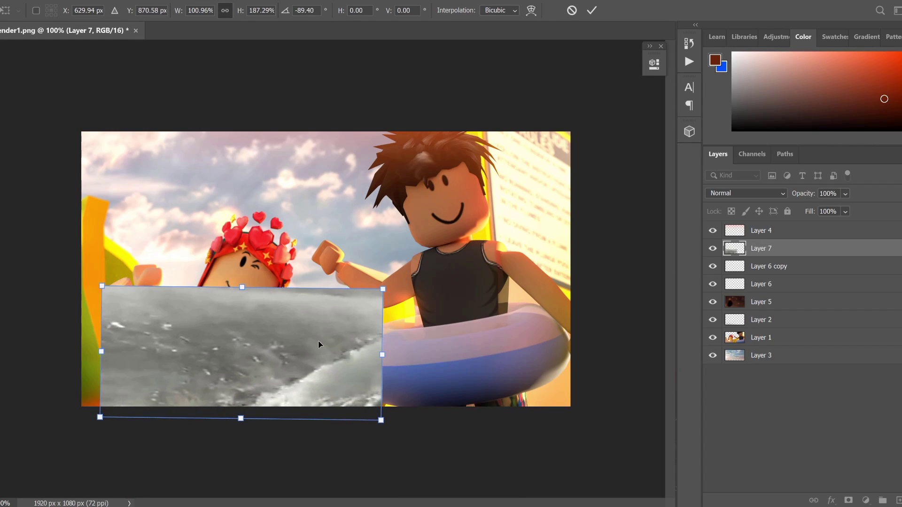
left_click_drag(313, 342, 332, 343)
left_click(742, 194)
left_click(596, 15)
left_click(593, 12)
- Set the pasted water layer's blend mode to Screen and erase its edges around the girl and the blue float
left_click(746, 193)
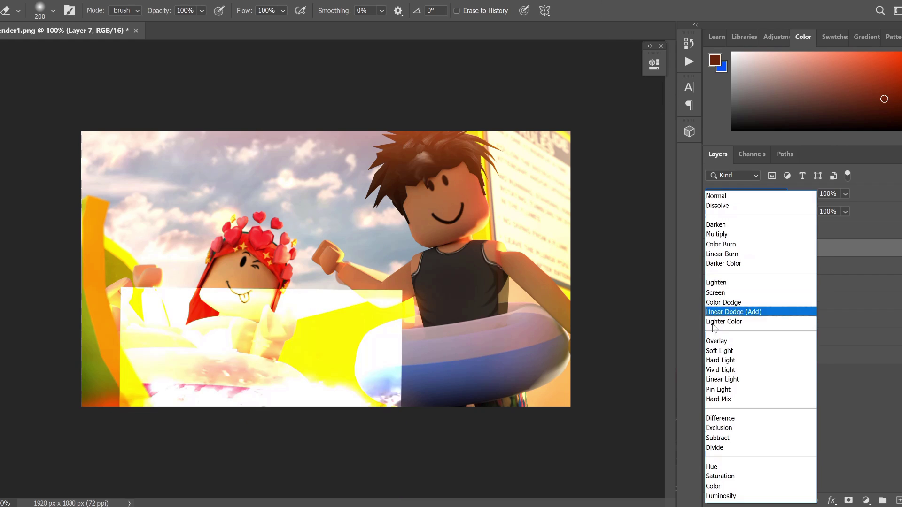
left_click(720, 292)
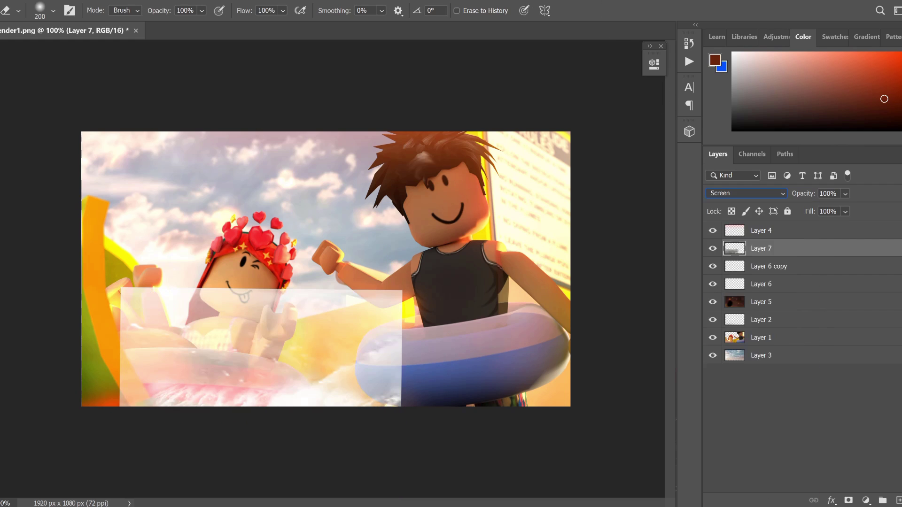
mouse_move(122, 279)
left_mouse_down()
mouse_move(267, 305)
mouse_move(249, 332)
left_mouse_up()
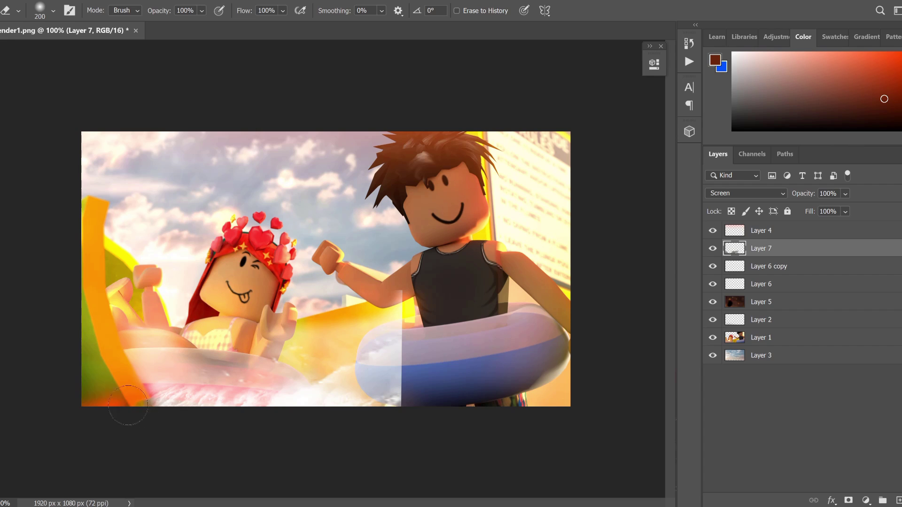
left_click_drag(128, 405, 102, 357)
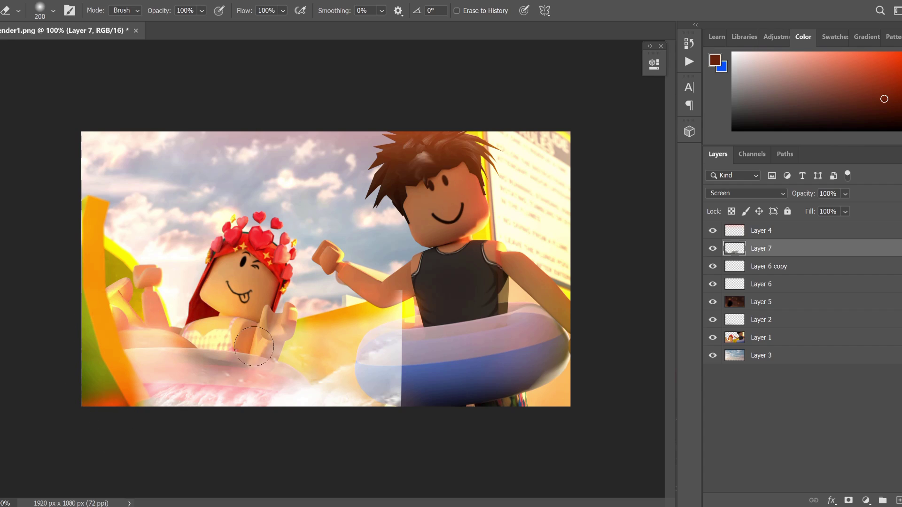
mouse_move(255, 346)
left_mouse_down()
mouse_move(390, 357)
mouse_move(378, 381)
mouse_move(292, 373)
left_mouse_up()
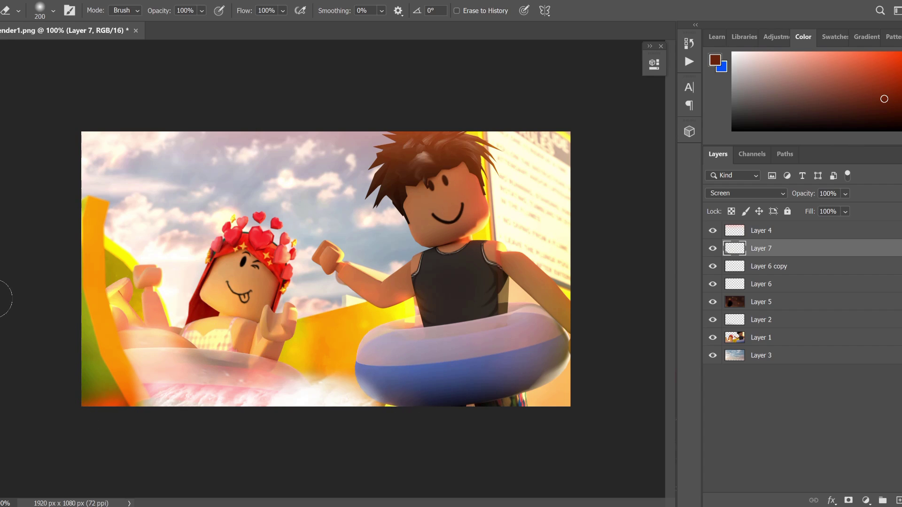
- Try to erase more of the water layer along the lower edge of the image
left_click_drag(397, 392, 194, 398)
key("ctrl+z")
mouse_move(367, 410)
left_mouse_down()
mouse_move(302, 386)
mouse_move(212, 416)
left_mouse_up()
key("ctrl+z")
- Duplicate the three water splash layers and move the copies up over the pink float
left_click(786, 269, "ctrl")
left_click(786, 285, "ctrl")
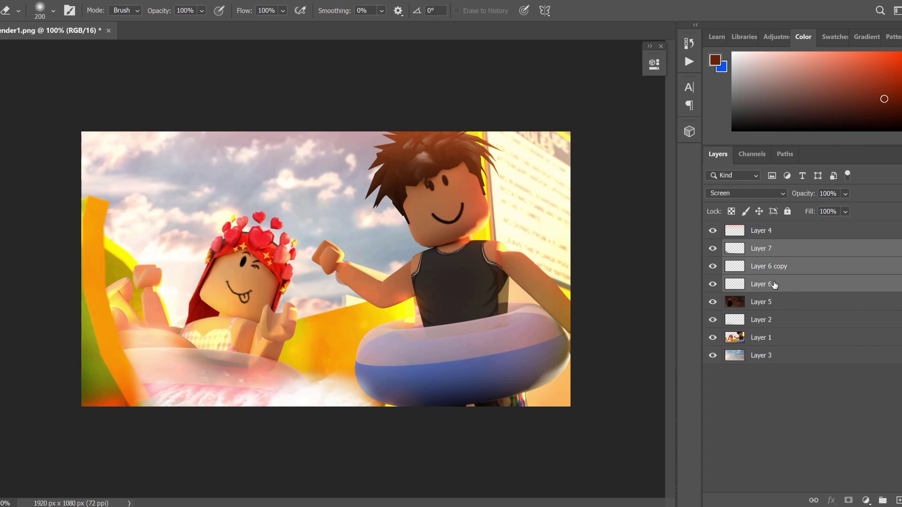
key("ctrl+j")
key("v")
mouse_move(201, 358)
left_mouse_down()
mouse_move(186, 324)
mouse_move(190, 331)
left_mouse_up()
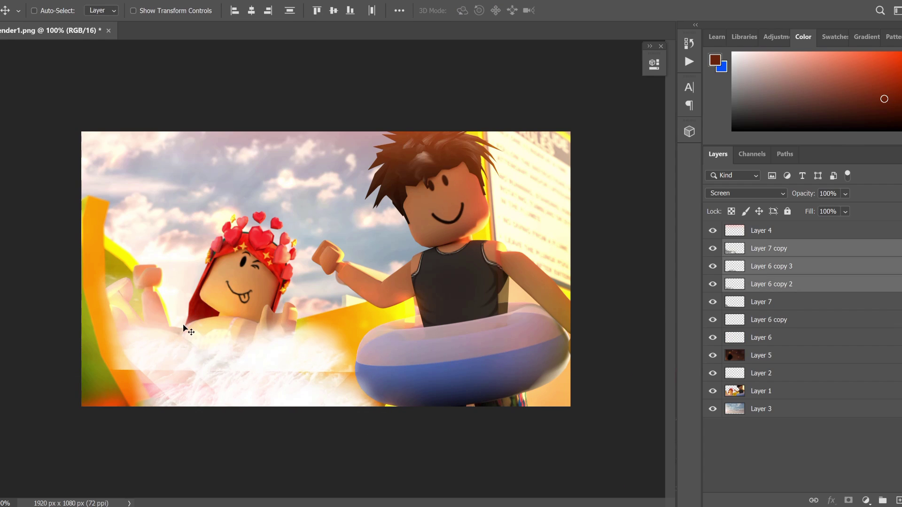
- Merge the three splash layers and their copies into one layer and set its blend mode to Screen
key("e")
key("v")
left_click(775, 302, "ctrl")
left_click(776, 319, "ctrl")
left_click(773, 338, "ctrl")
right_click(772, 342)
left_click(609, 355)
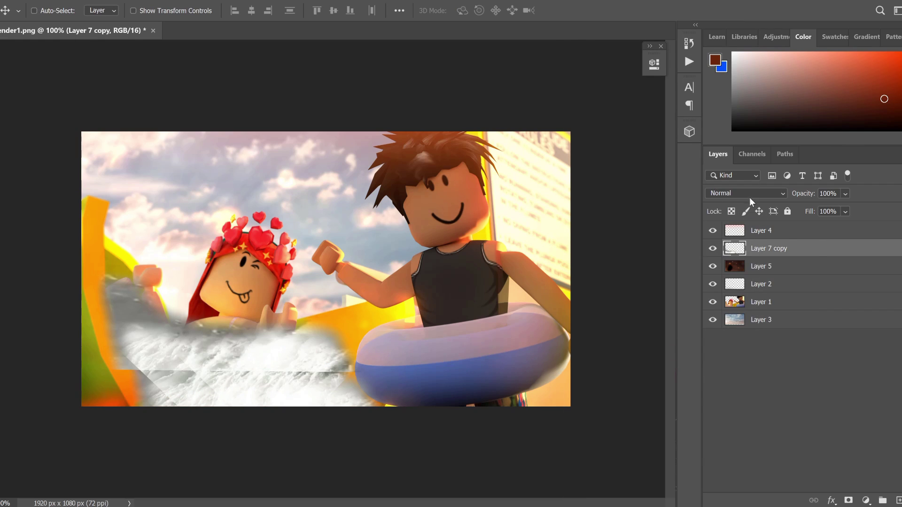
left_click(749, 194)
left_click(724, 291)
key("e")
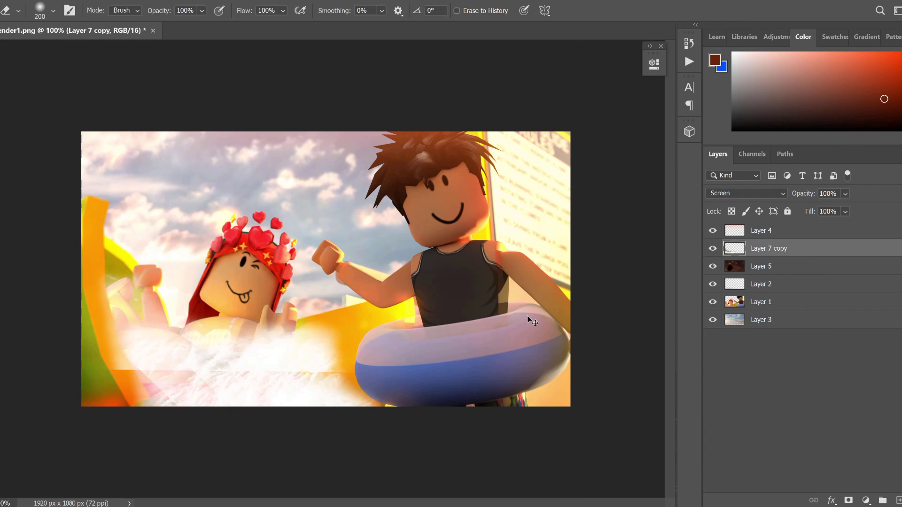
- Undo the layer merge, reposition the three splash copies over the pink float, and discard them
key("ctrl+z")
key("ctrl+z")
key("ctrl+z")
key("v")
left_click_drag(195, 378, 202, 361)
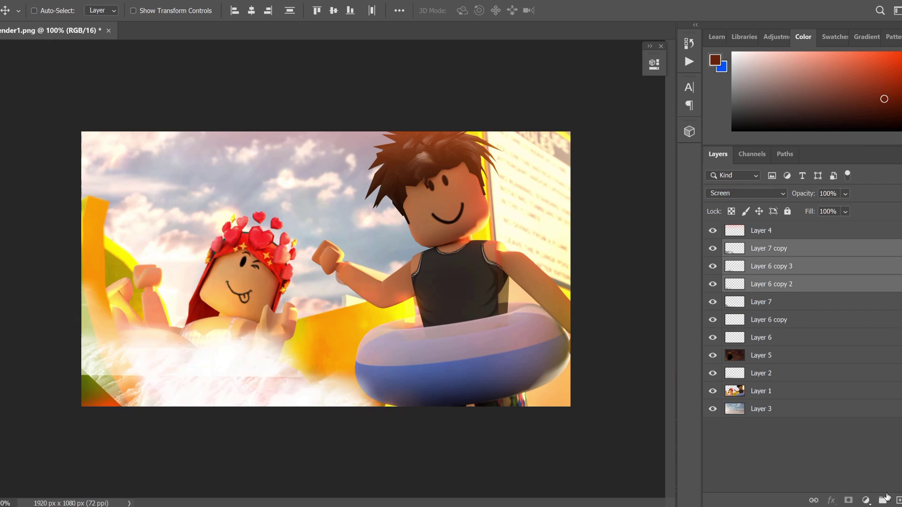
left_click(901, 501)
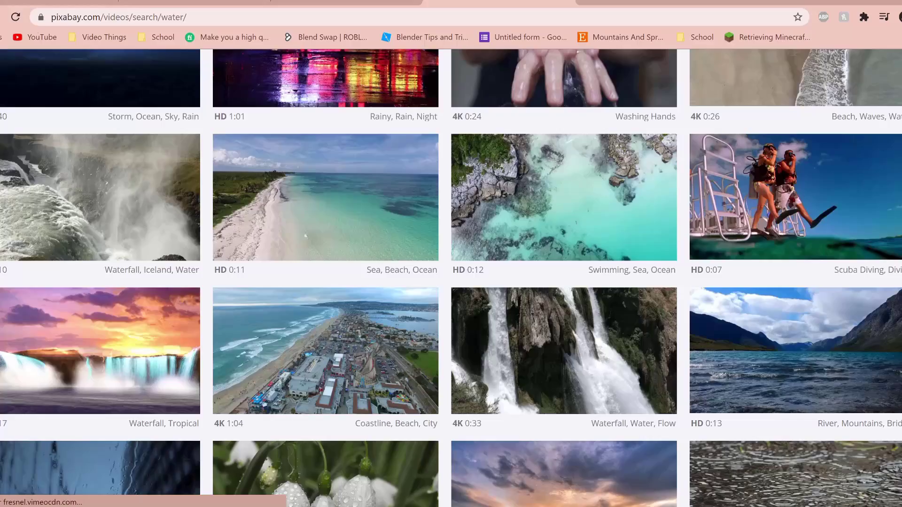
- In the browser, search Pixabay videos for "particle" and capture a section of the blue glittering stars video
scroll(263, 332, "down", 5)
scroll(263, 331, "up", 15)
double_click(99, 68)
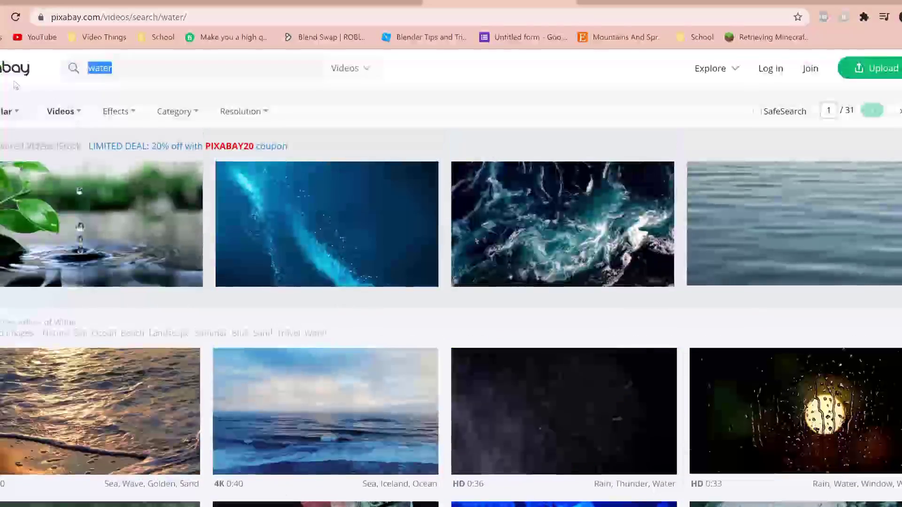
type("particle")
key("Return")
scroll(9, 80, "down", 15)
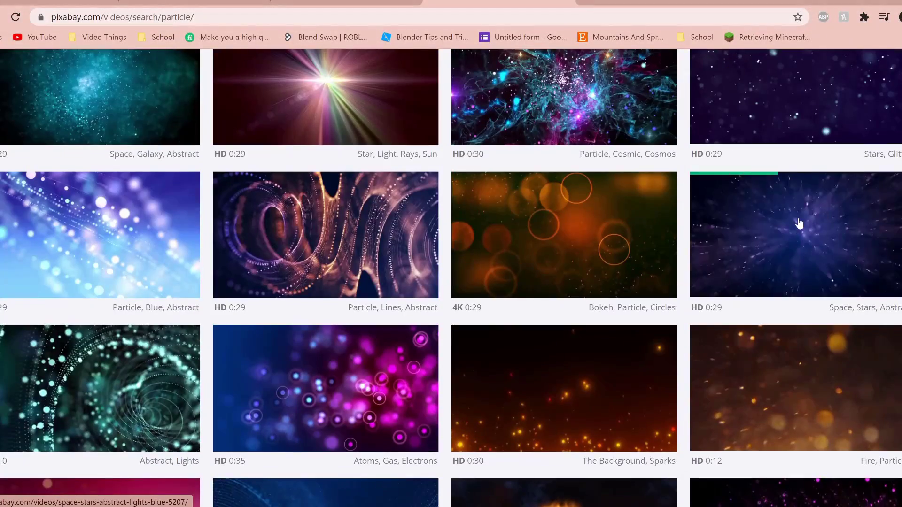
left_click(745, 113)
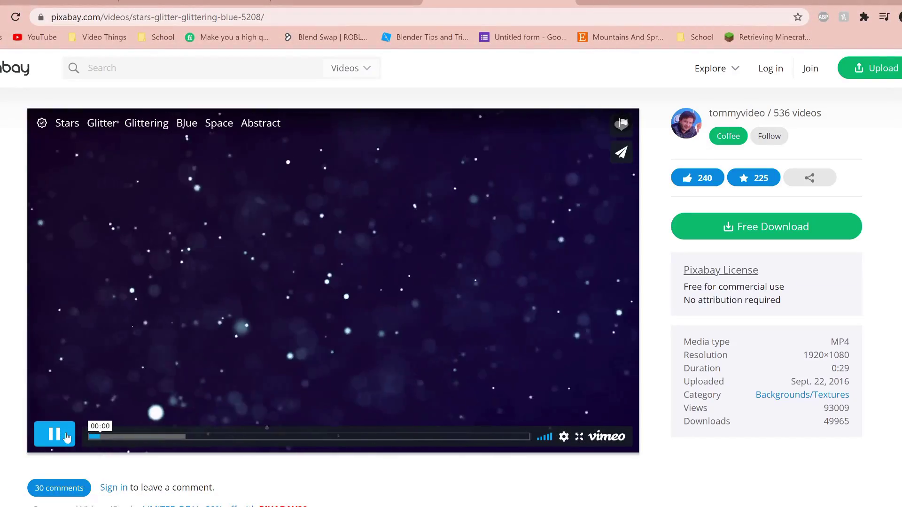
key("Print")
left_click_drag(135, 145, 550, 417)
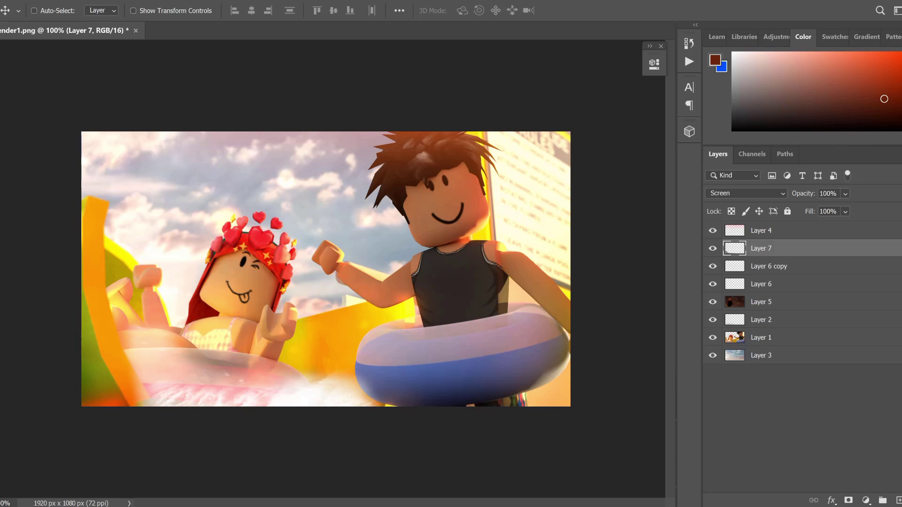
- Paste the particle capture into the Photoshop image and scale it to 120.36% so it covers the whole canvas
key("ctrl+v")
left_click(10, 1)
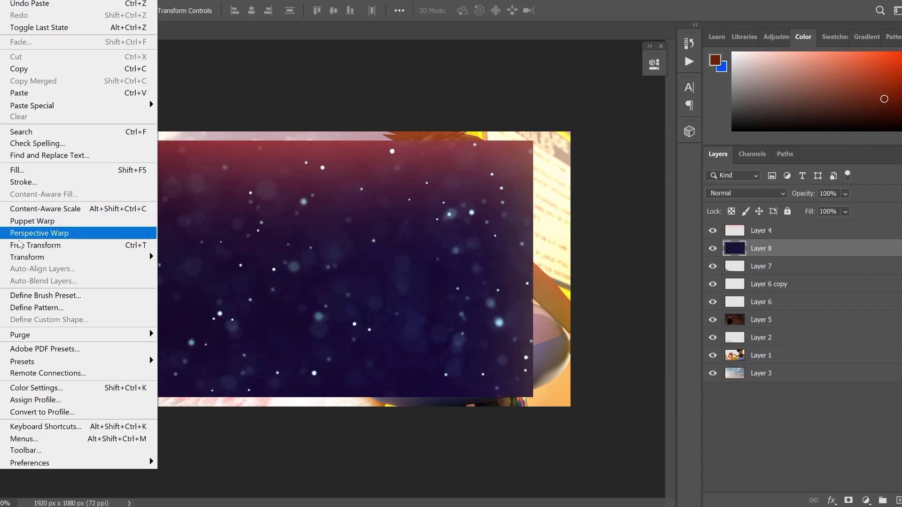
left_click(29, 244)
left_click_drag(533, 141, 616, 89)
left_click_drag(508, 192, 468, 218)
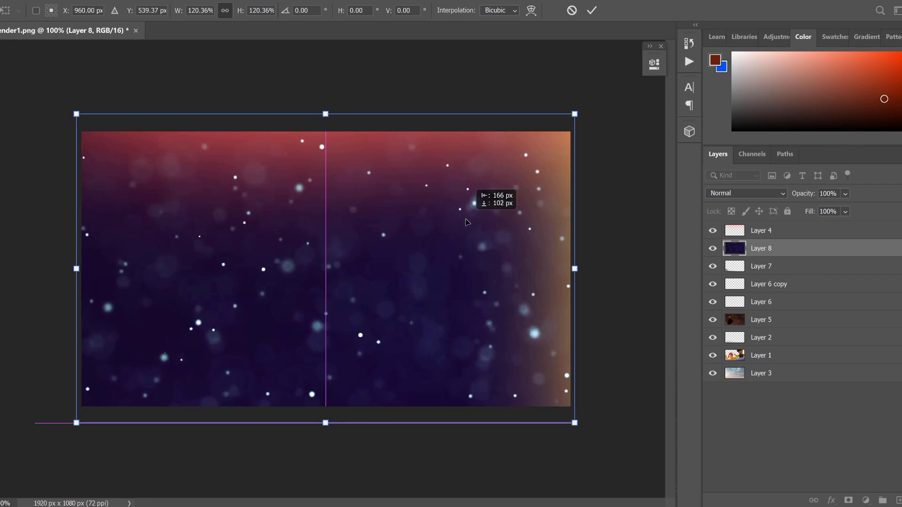
left_click(592, 12)
- Set the particle layer's blend mode to Linear Dodge (Add) and brush black on it over both characters
left_click(727, 193)
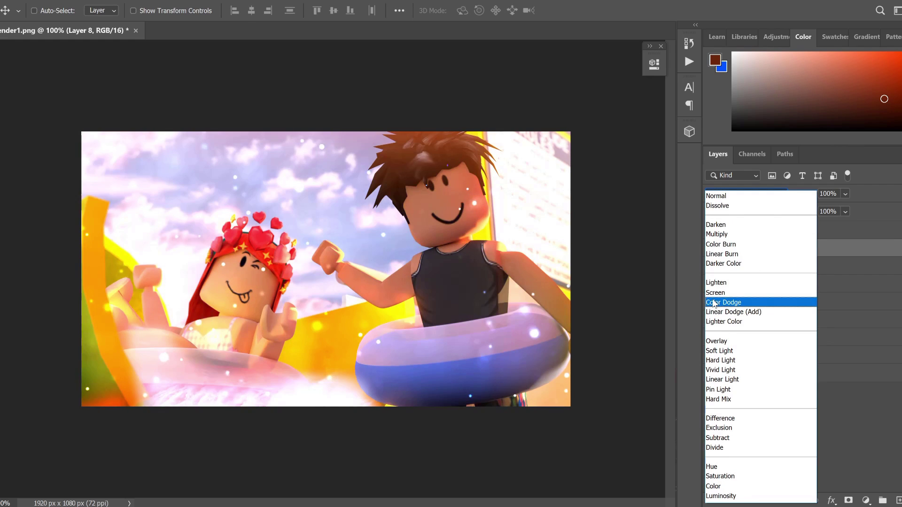
left_click(726, 312)
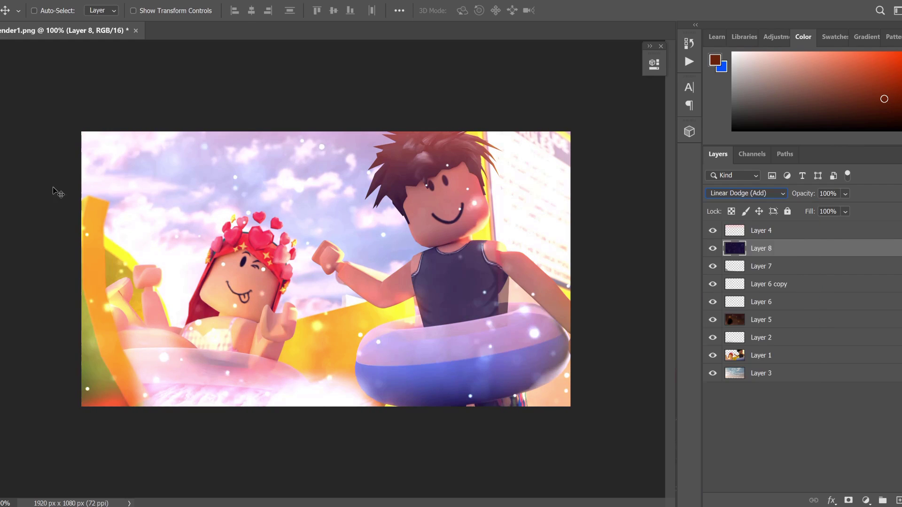
key("b")
left_click(733, 130)
left_click(440, 200)
mouse_move(440, 200)
left_mouse_down()
mouse_move(460, 358)
mouse_move(371, 366)
mouse_move(272, 282)
mouse_move(212, 333)
left_mouse_up()
- Apply a Gaussian Blur with a 4.4-pixel radius to the particle layer
left_click(134, 0)
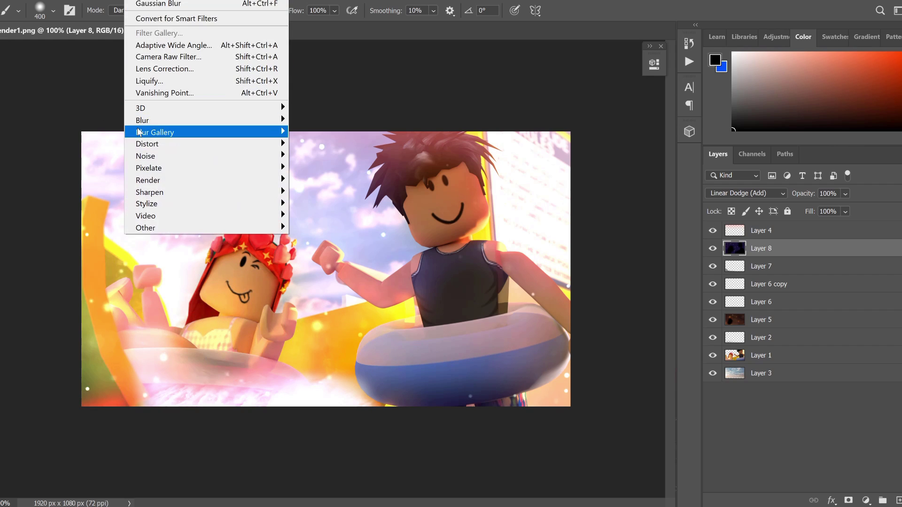
mouse_move(143, 120)
left_click(324, 168)
left_click_drag(714, 285, 694, 287)
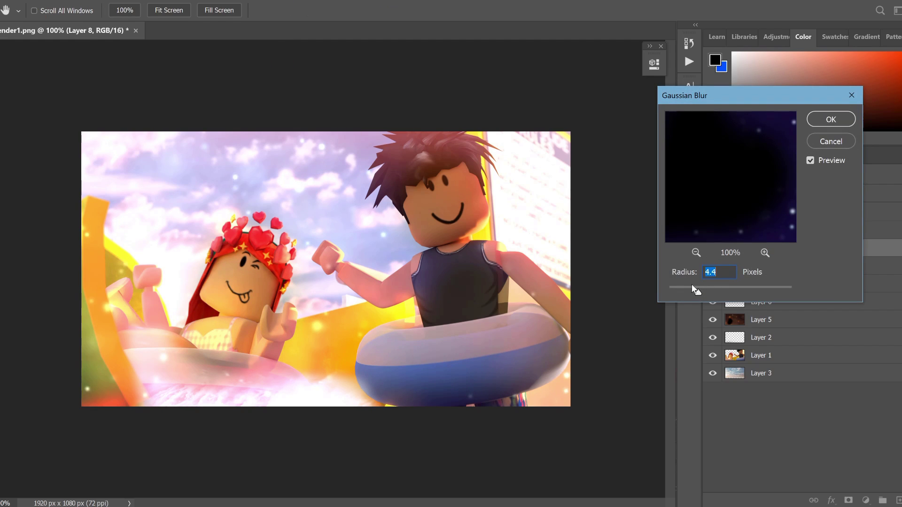
left_click(830, 120)
- Add a Color Lookup adjustment layer above the particle layer and load the 2Strip.look 3D LUT
left_click(836, 38)
left_click(776, 38)
left_click(807, 83)
left_click(571, 102)
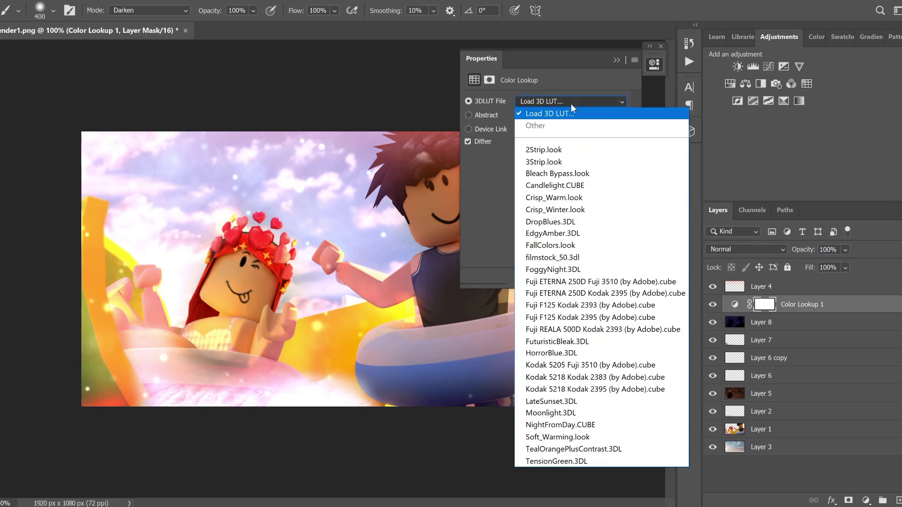
left_click(559, 152)
- Go through the Color Lookup's 3D LUT presets and settle on one giving the image a teal-and-orange look
key("Down")
key("Down")
key("Down")
key("Down")
key("Down")
key("Down")
key("Down")
key("Down")
key("Down")
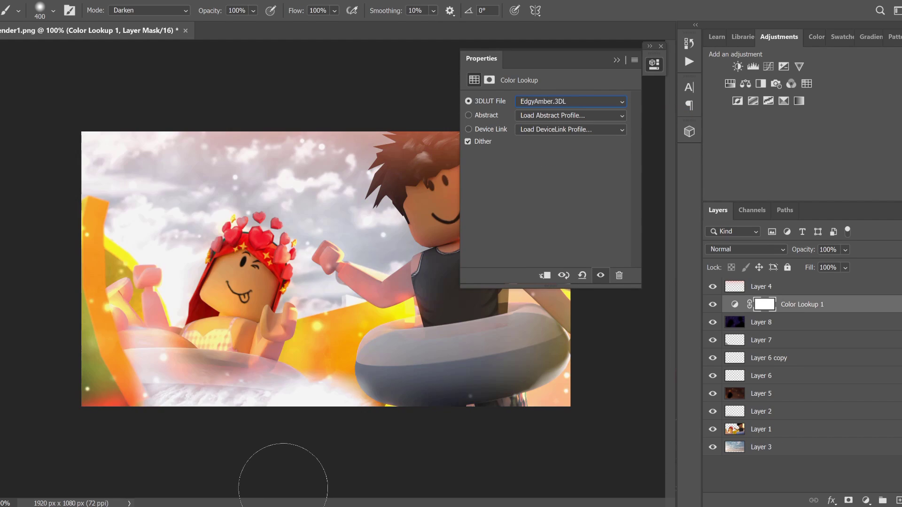
key("Down")
key("Down")
key("Down")
key("Down")
key("Down")
key("Down")
key("Down")
key("Down")
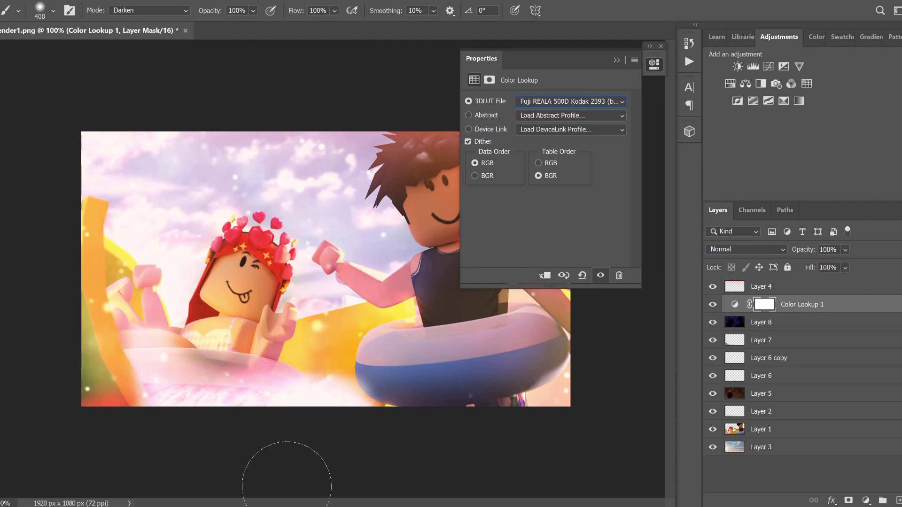
left_click(654, 64)
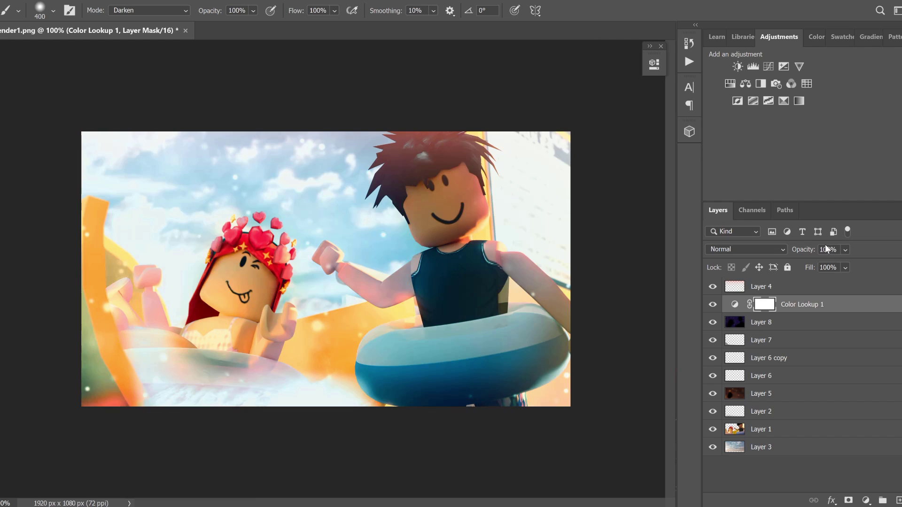
- Set the Color Lookup layer's opacity to 60% and compare the image with and without it
type("60")
key("Return")
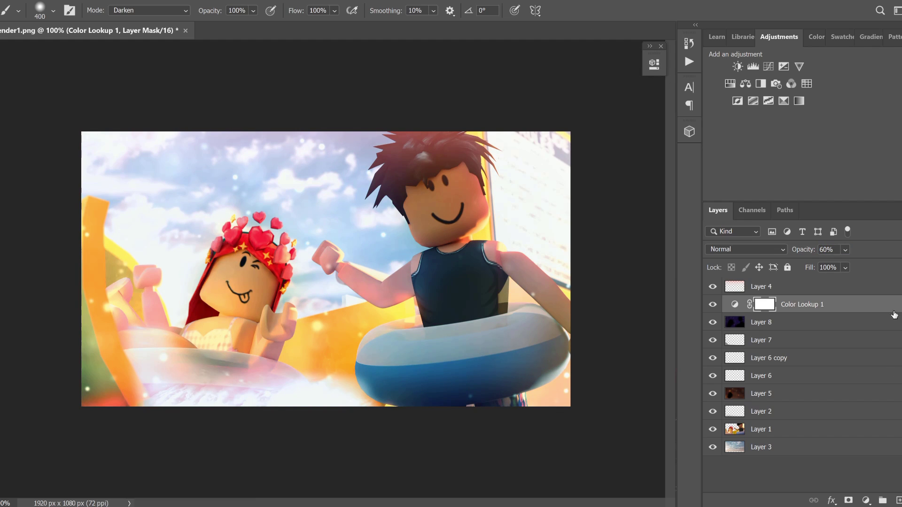
left_click(713, 305)
left_click(713, 305)
- Add a Hue/Saturation adjustment layer directly above the sky layer with Saturation +42
left_click(761, 429)
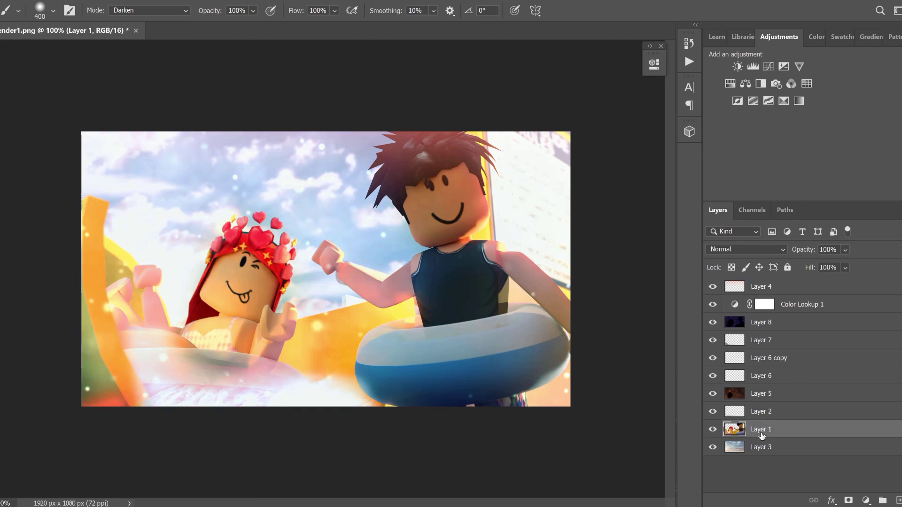
left_click(759, 447)
left_click(867, 501)
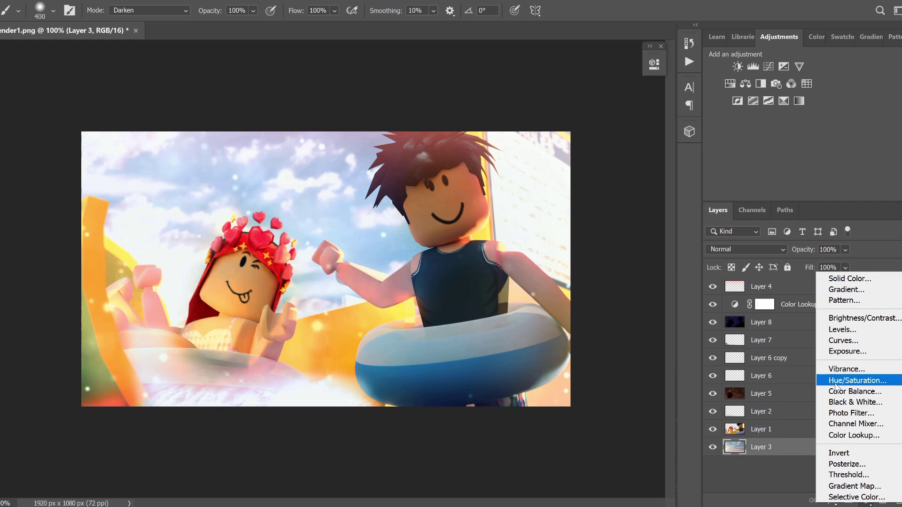
left_click(841, 379)
left_click_drag(560, 171, 577, 170)
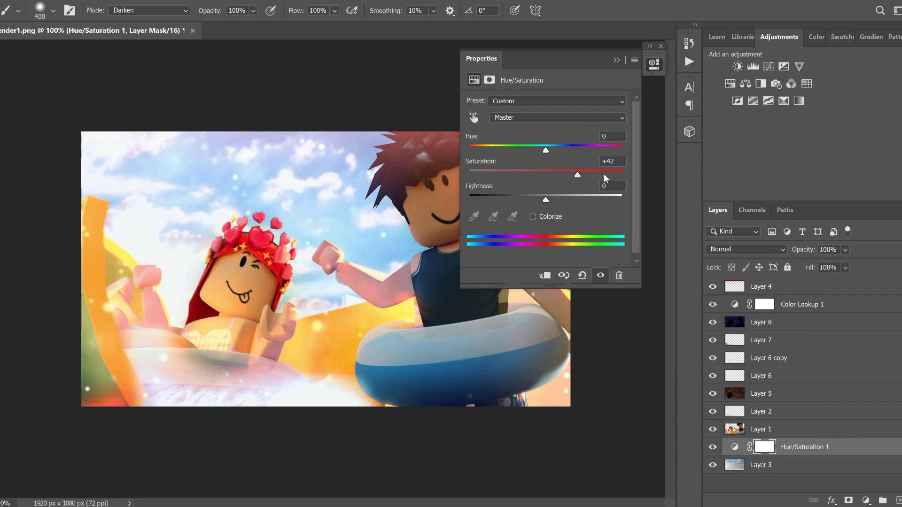
left_click(616, 60)
- Place the "Watermark for GFX" file from the Desktop's GFX folder as an embedded object
key("alt+f")
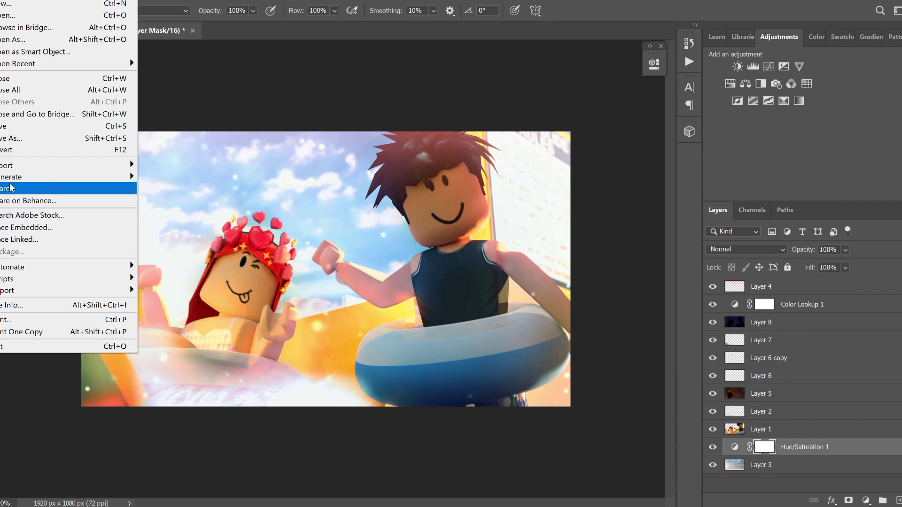
left_click(29, 229)
left_click(63, 15)
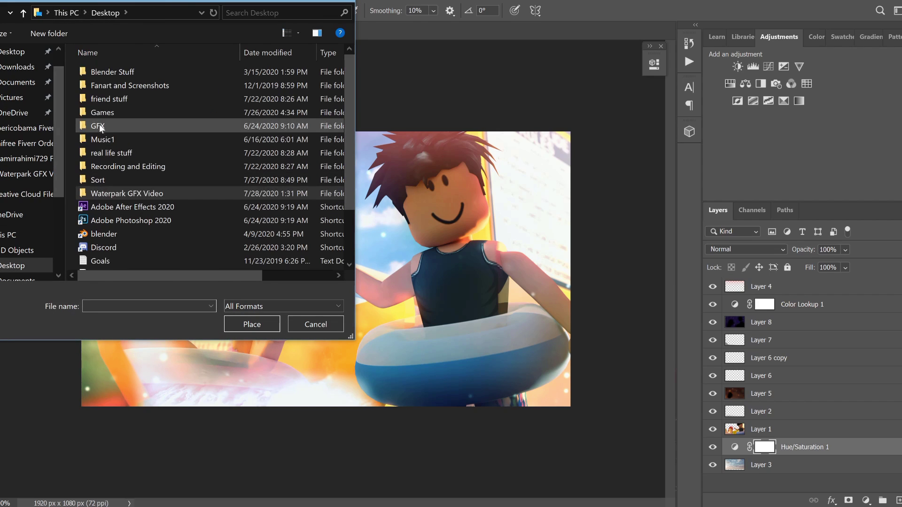
double_click(97, 122)
double_click(113, 221)
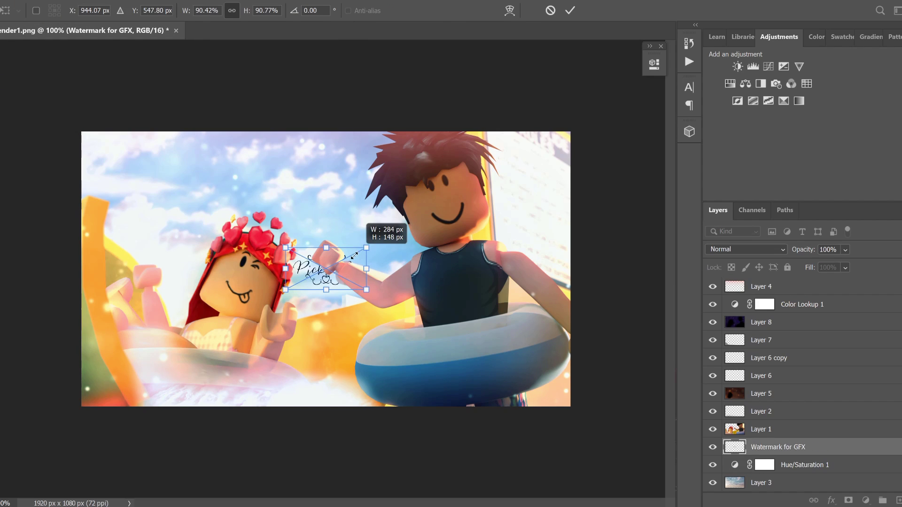
- Shrink the watermark, place it in the image's lower-right corner, and move its layer to the top of the stack
left_click_drag(355, 256, 354, 256)
left_click_drag(321, 285, 541, 403)
key("Return")
left_click_drag(794, 448, 769, 282)
key("v")
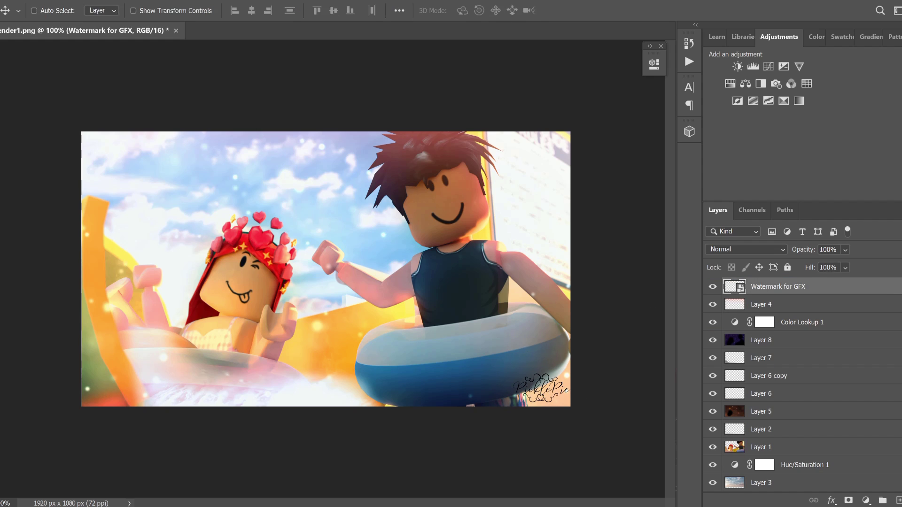
- Nudge the watermark slightly left and down so it sits just inside the image's lower-right corner
left_click_drag(536, 397, 536, 398)
key("ctrl+plus")
key("ctrl+plus")
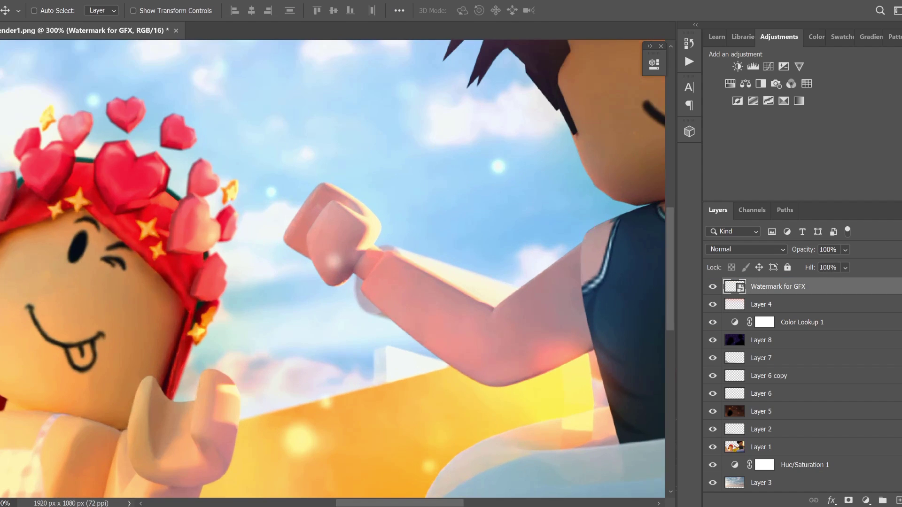
left_click_drag(437, 502, 562, 502)
scroll(510, 391, "down", 4)
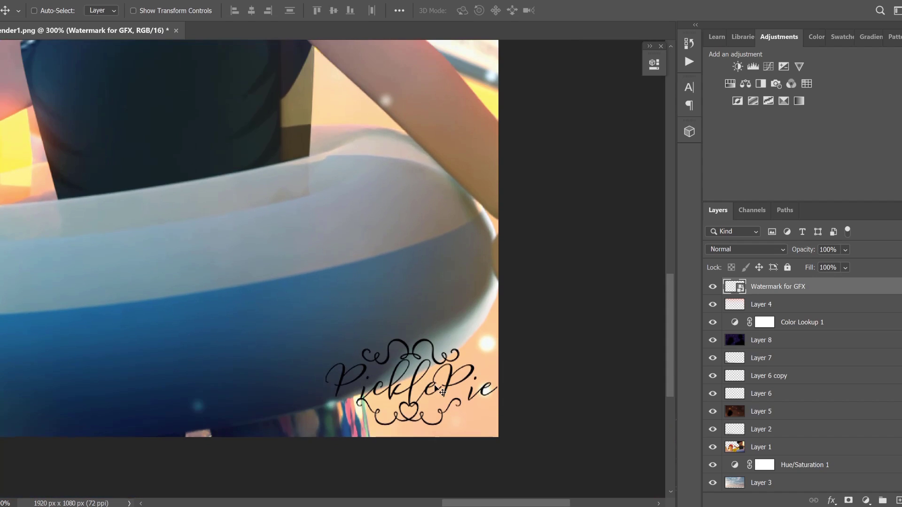
mouse_move(390, 408)
left_mouse_down()
mouse_move(374, 410)
mouse_move(380, 417)
left_mouse_up()
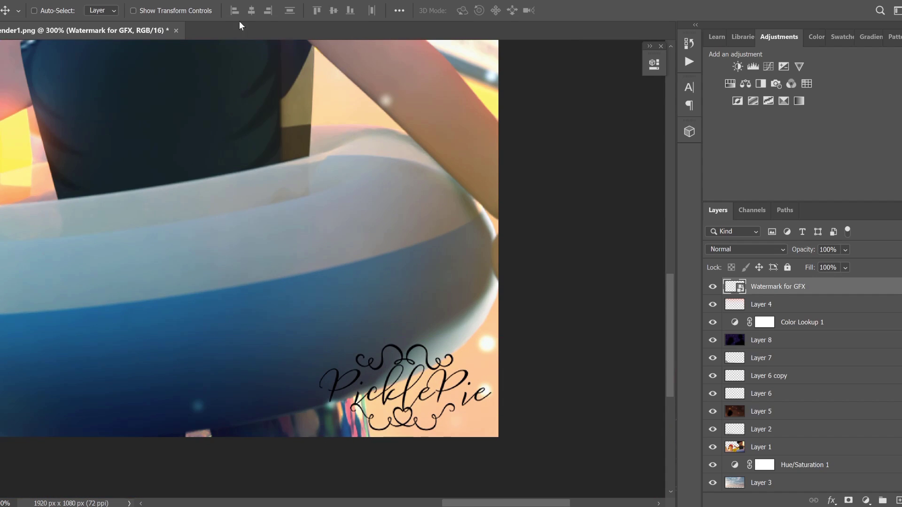
- Set the Watermark for GFX layer's opacity to 20%
type("25")
key("Return")
type("1")
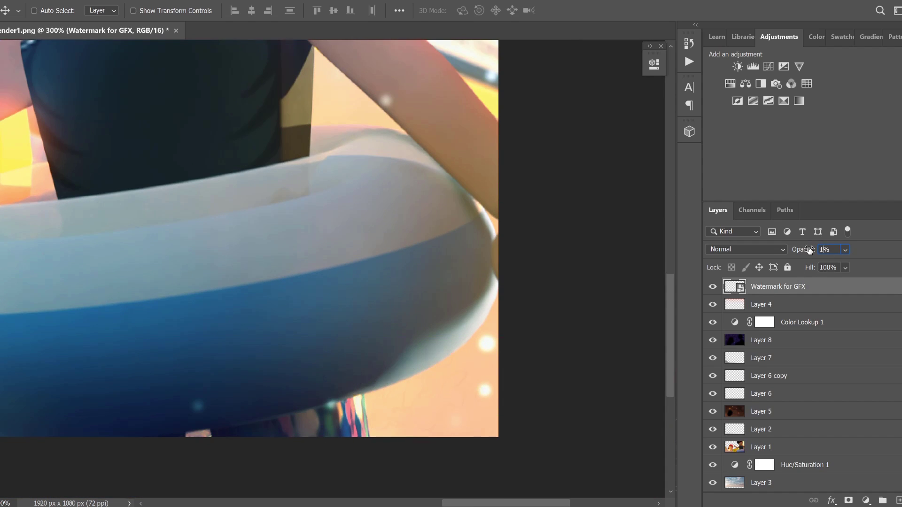
type("8")
left_click(810, 250)
type("20")
- Save the layered document as a Photoshop file named WIP
left_click(2, 0)
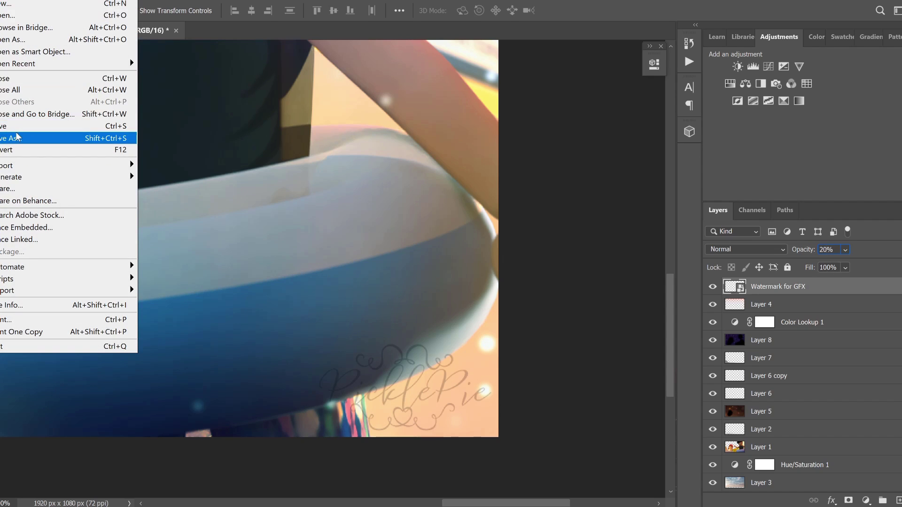
left_click(16, 138)
type("WIP")
key("Return")
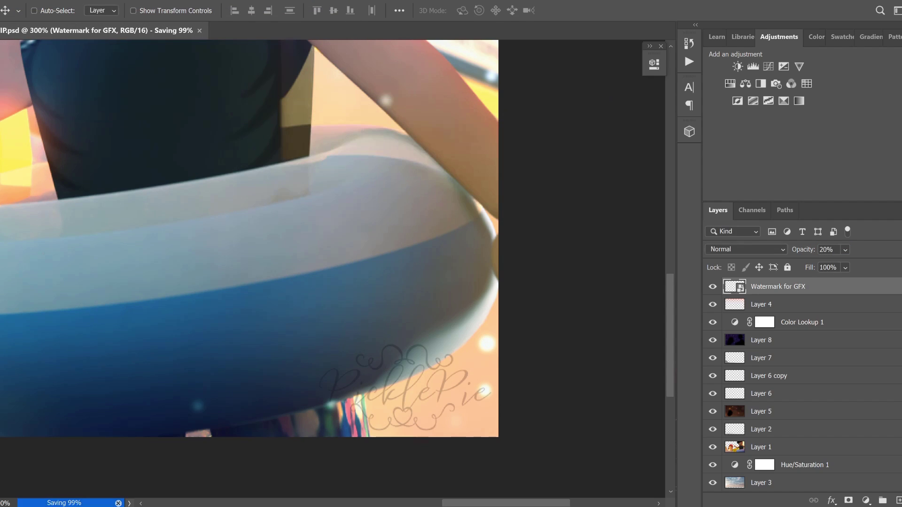
- Save a PNG copy of the finished image in the Waterpark GFX Video folder
left_click(5, 2)
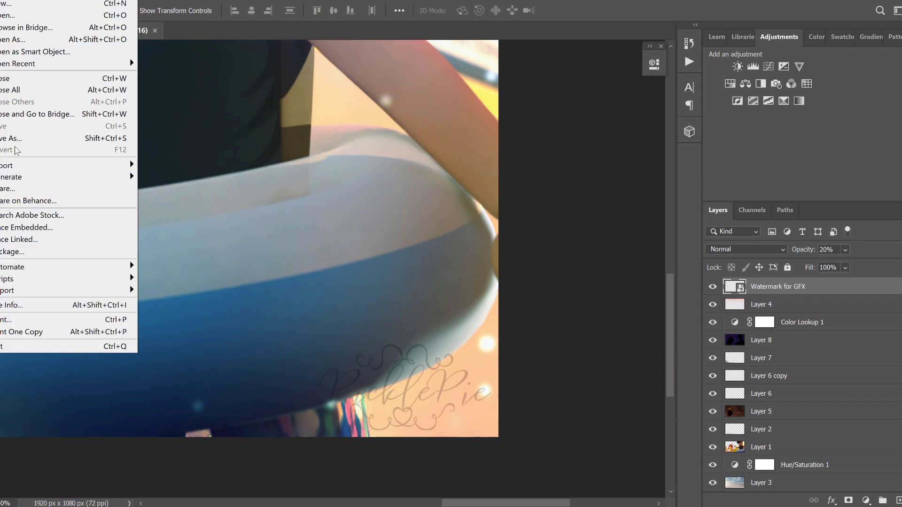
left_click(17, 138)
left_click(197, 280)
left_click(80, 407)
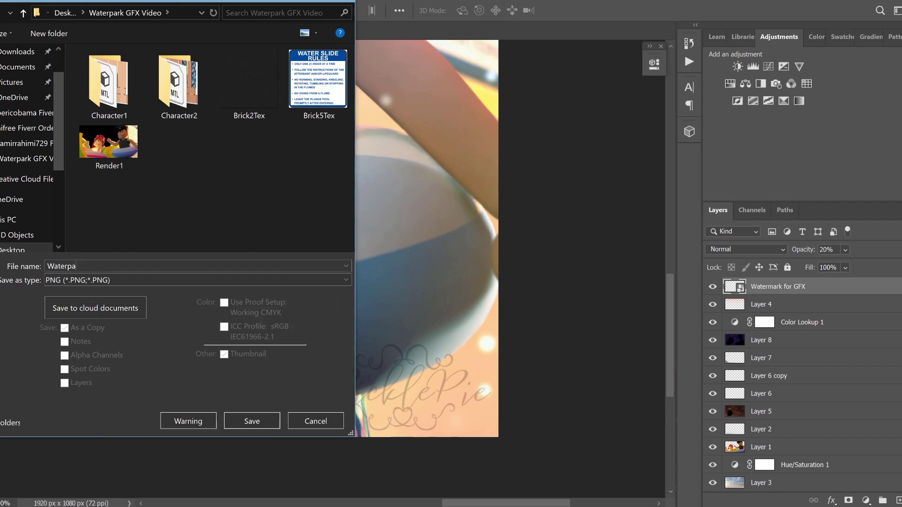
key("Return")
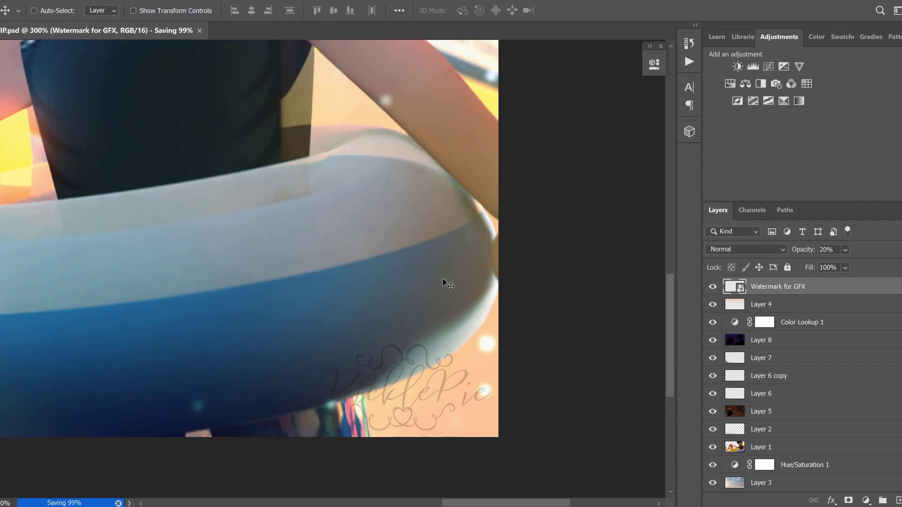